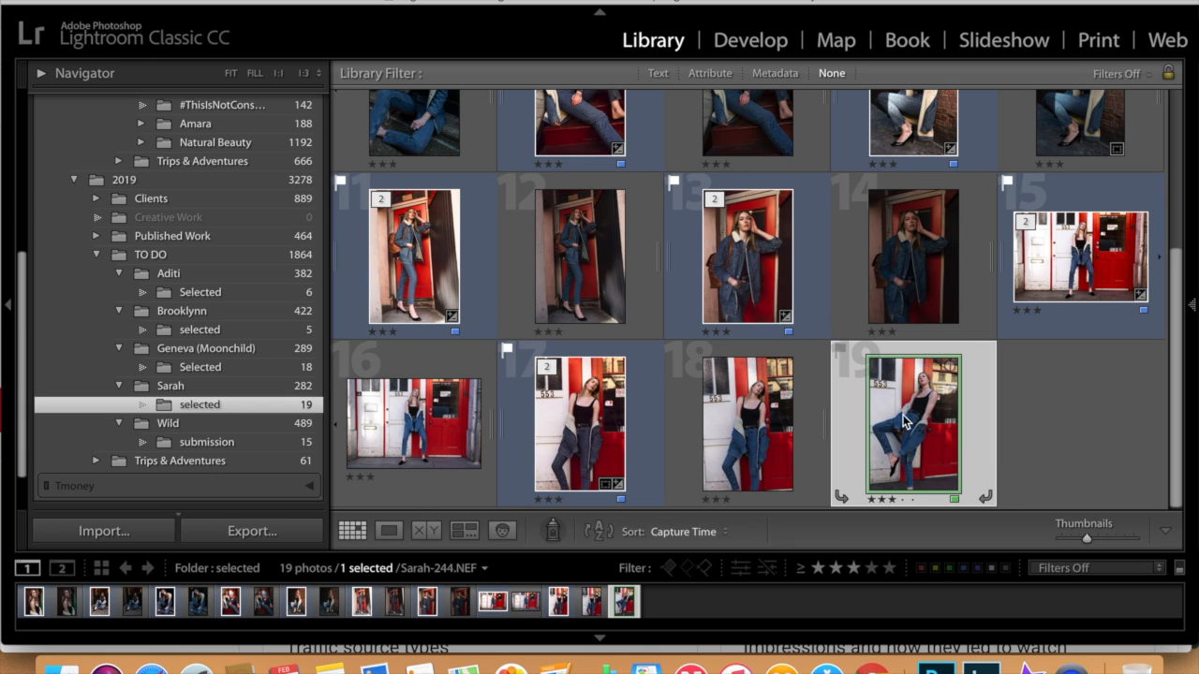
- Open the selected photo of the woman in jeans for editing in Adobe Photoshop CC 2019 and switch to Photoshop
right_click(905, 417)
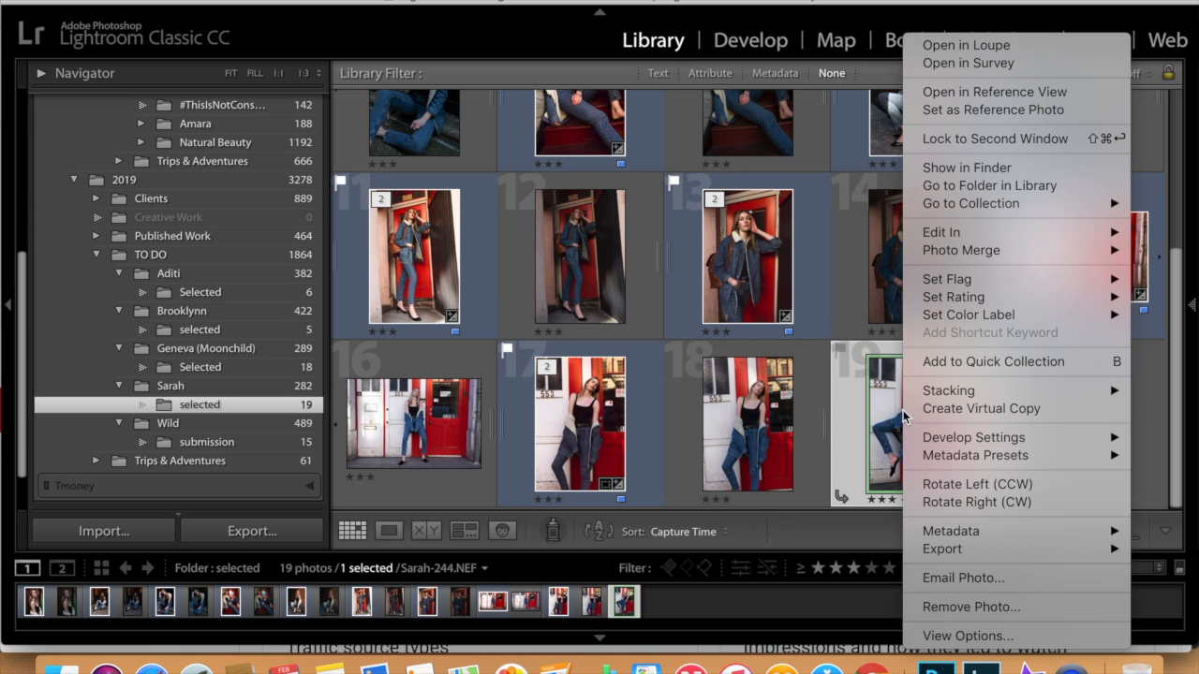
mouse_move(962, 237)
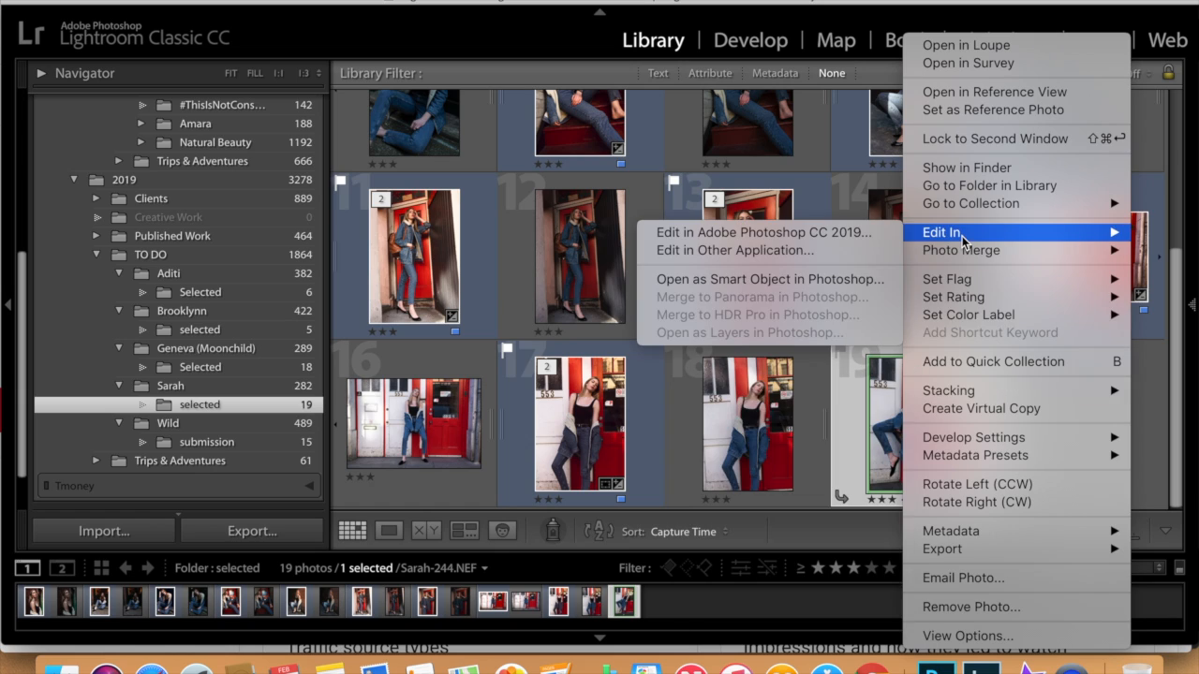
click(859, 231)
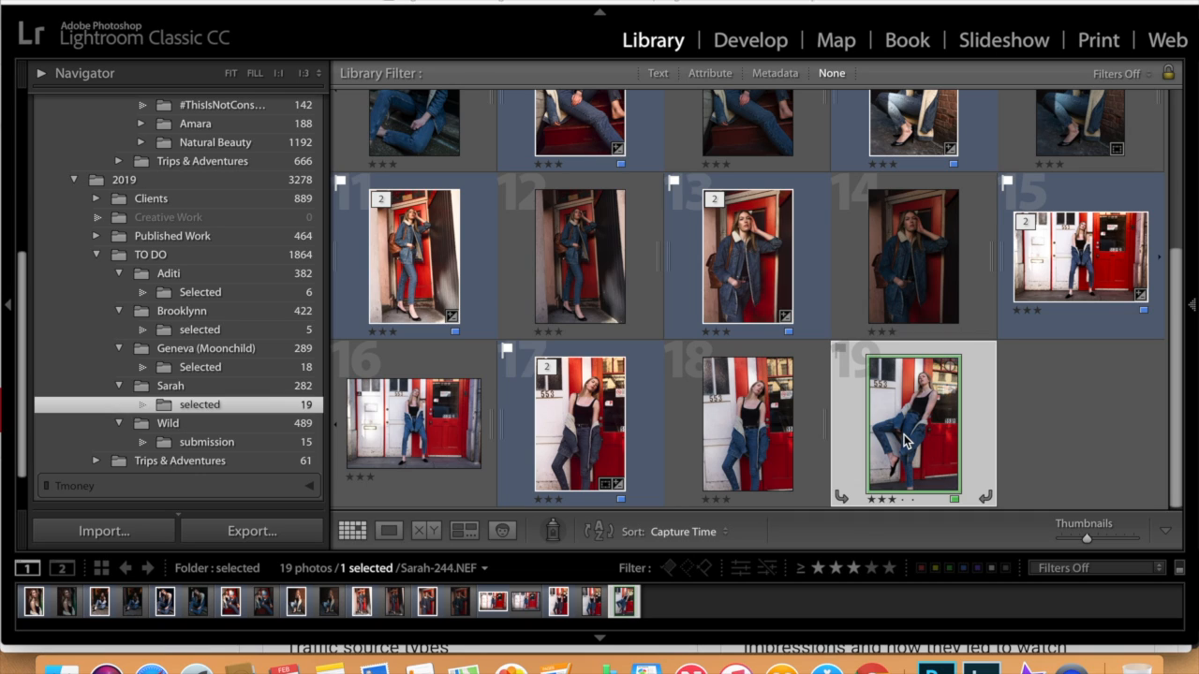
click(936, 669)
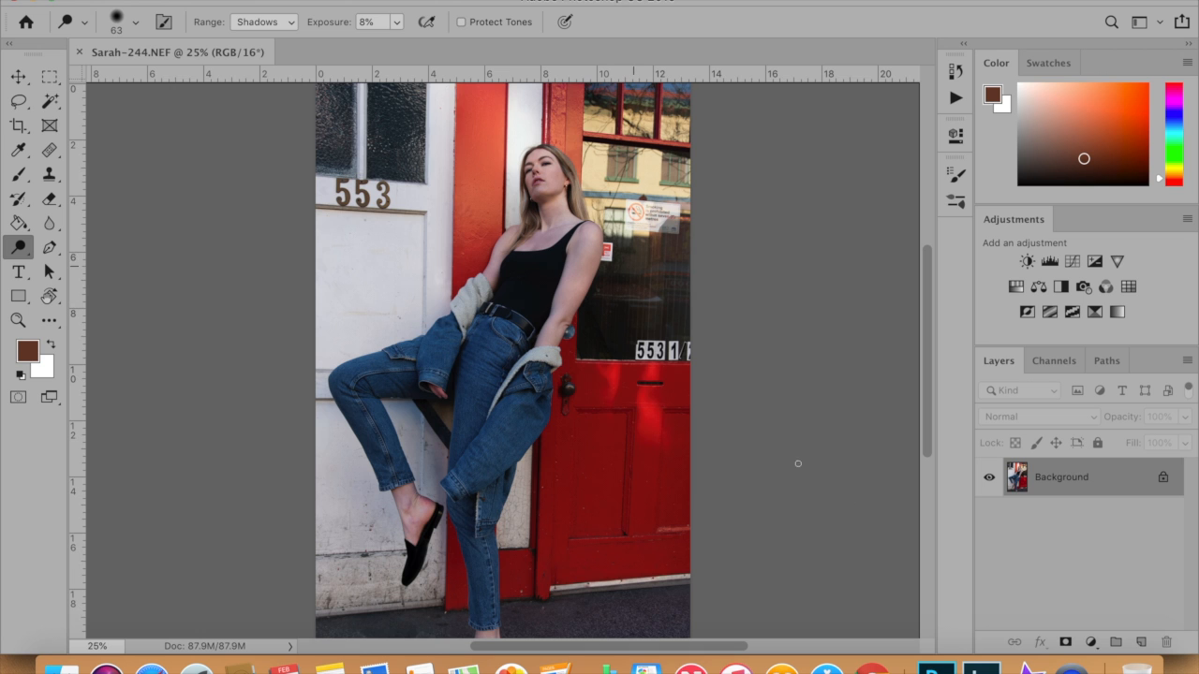
- Run the "FS -far shots" action from the FS Actions set on the photo
click(955, 97)
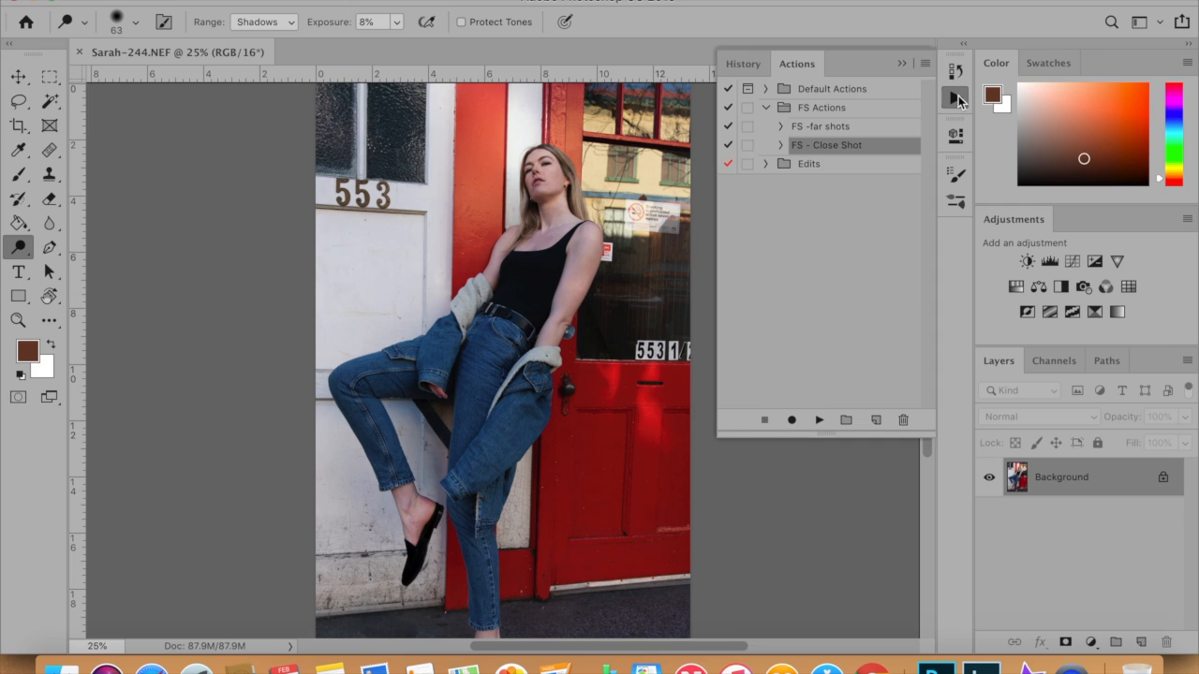
click(833, 129)
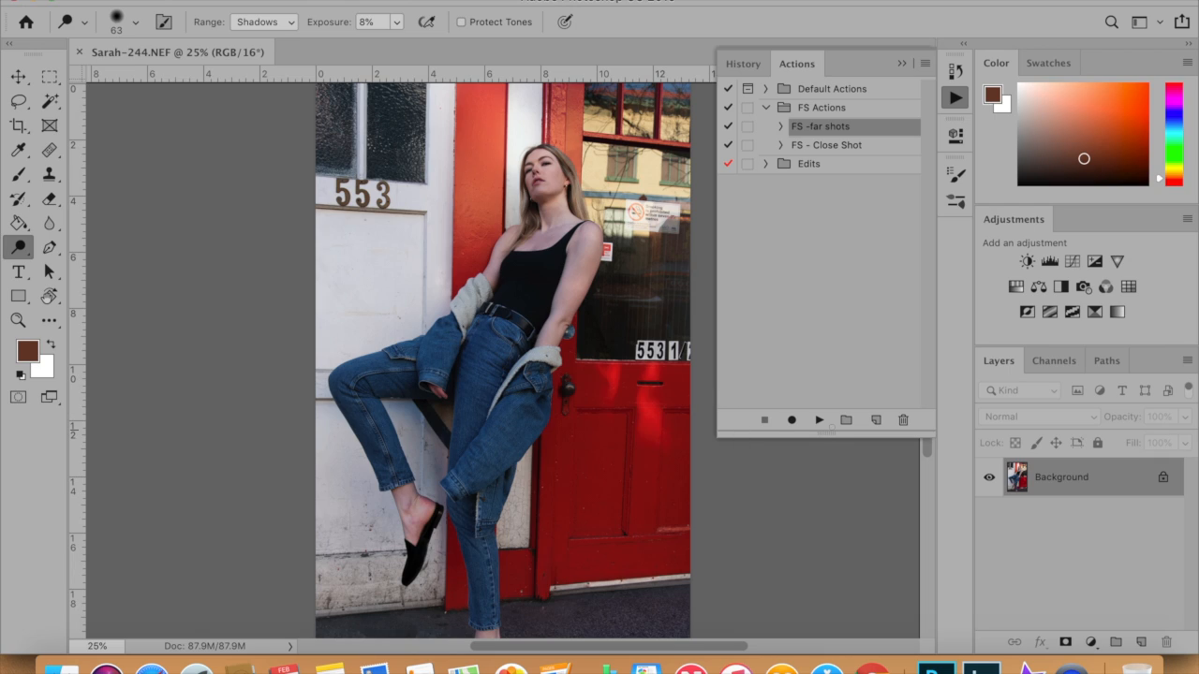
click(820, 421)
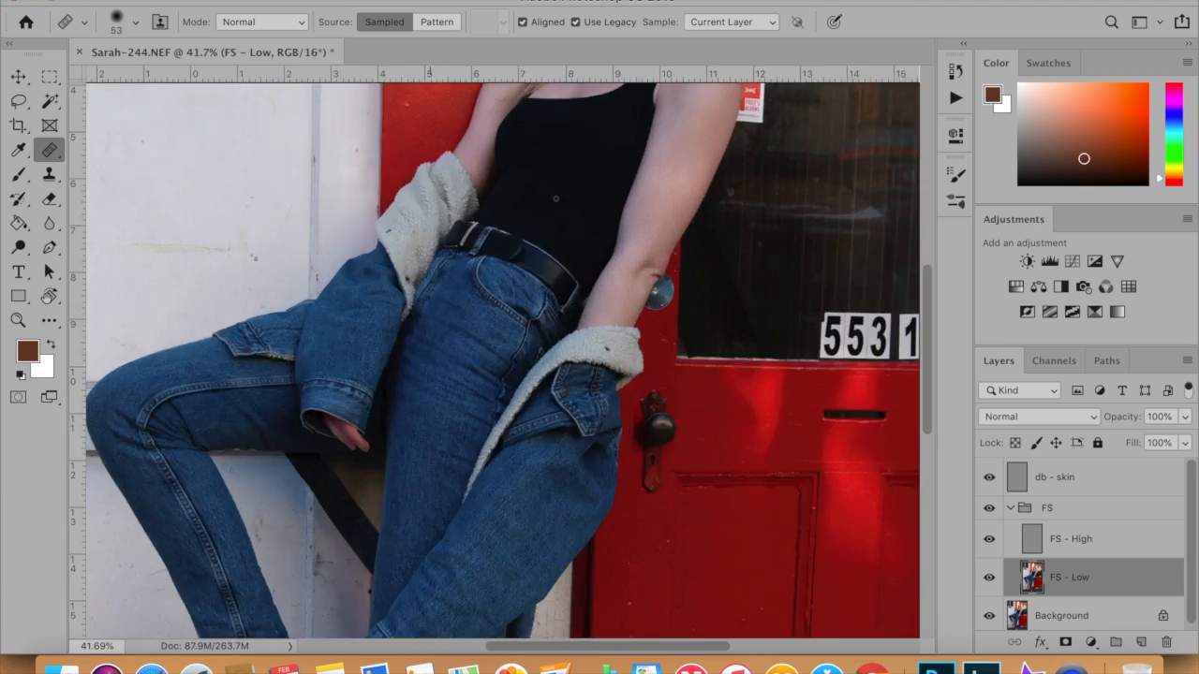
- Even out the facial skin on the FS - Low layer with the Healing Brush at size 34, sampling nearby skin
scroll(556, 199, up, 10)
scroll(556, 199, down, 3)
scroll(556, 199, right, 2)
click(135, 23)
drag(78, 73, 65, 70)
key(Return)
alt+click(561, 280)
click(566, 248)
drag(579, 252, 574, 263)
alt+click(546, 258)
click(550, 293)
click(532, 256)
alt+click(560, 276)
click(593, 317)
click(538, 299)
alt+click(595, 307)
click(574, 308)
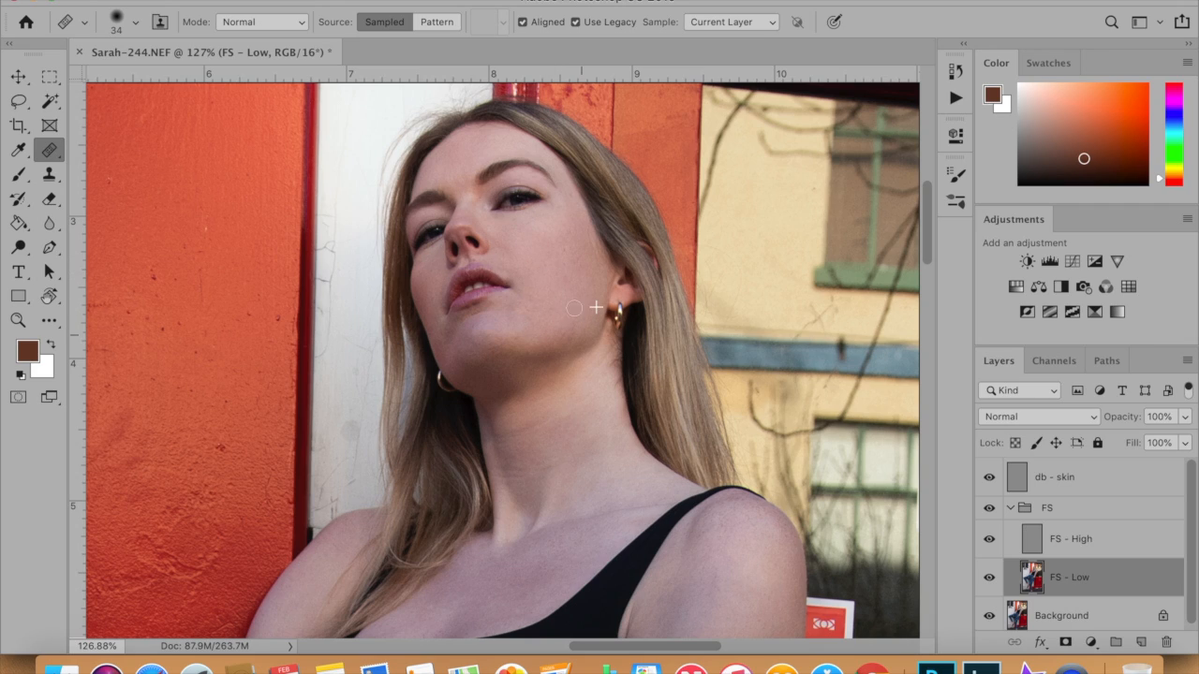
alt+click(562, 306)
drag(558, 269, 568, 250)
- Heal the uneven skin on the side of the neck on the FS - Low layer from a nearby sample
alt+click(603, 393)
drag(618, 405, 601, 429)
scroll(739, 543, down, 5)
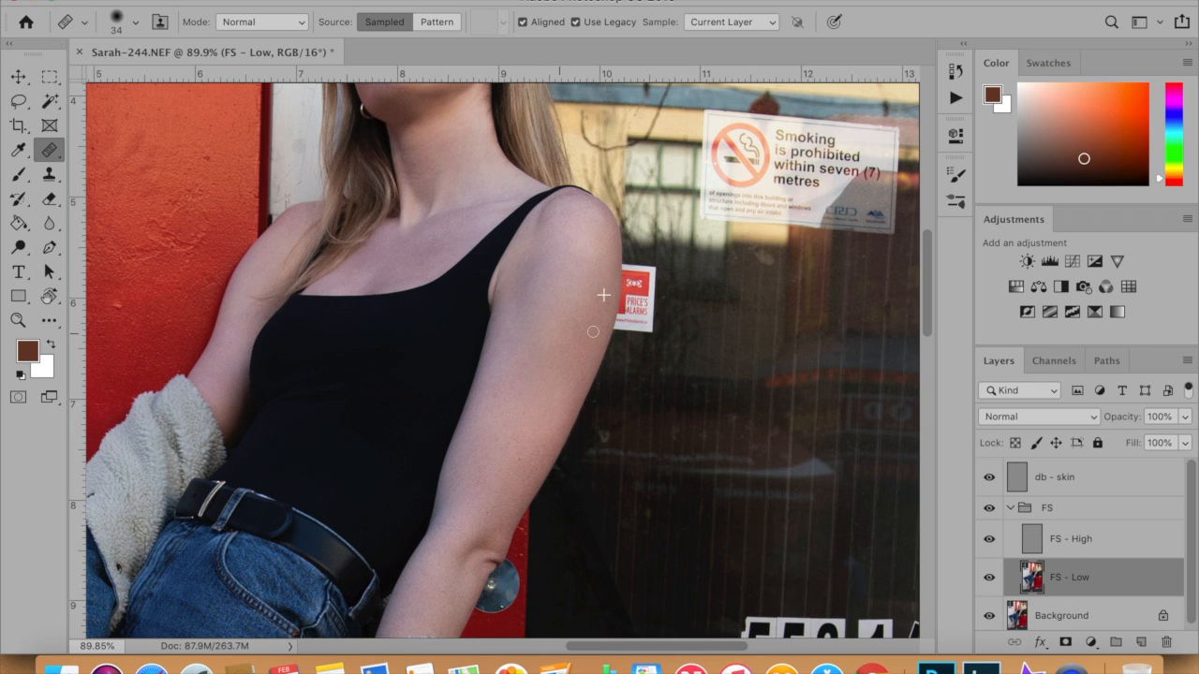
- Retouch the facial skin texture on the FS - High layer using the Clone Stamp with a reduced brush size
scroll(590, 307, up, 3)
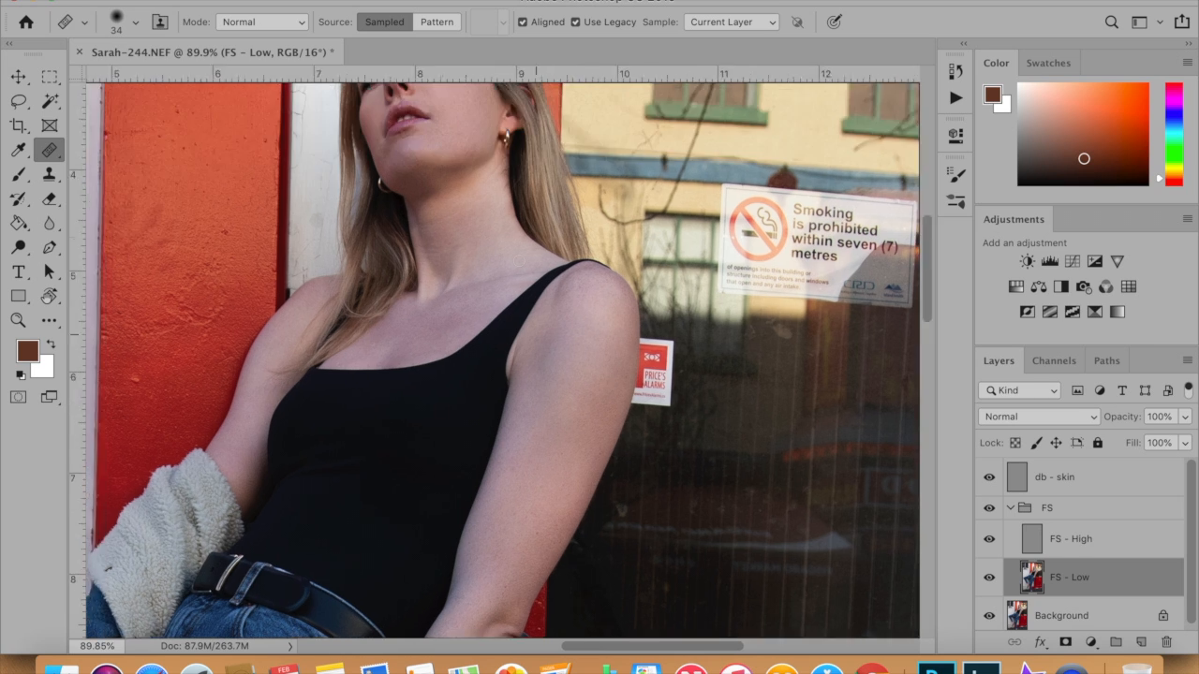
scroll(590, 318, up, 5)
scroll(552, 496, down, 6)
key(s)
key(alt+bracketright)
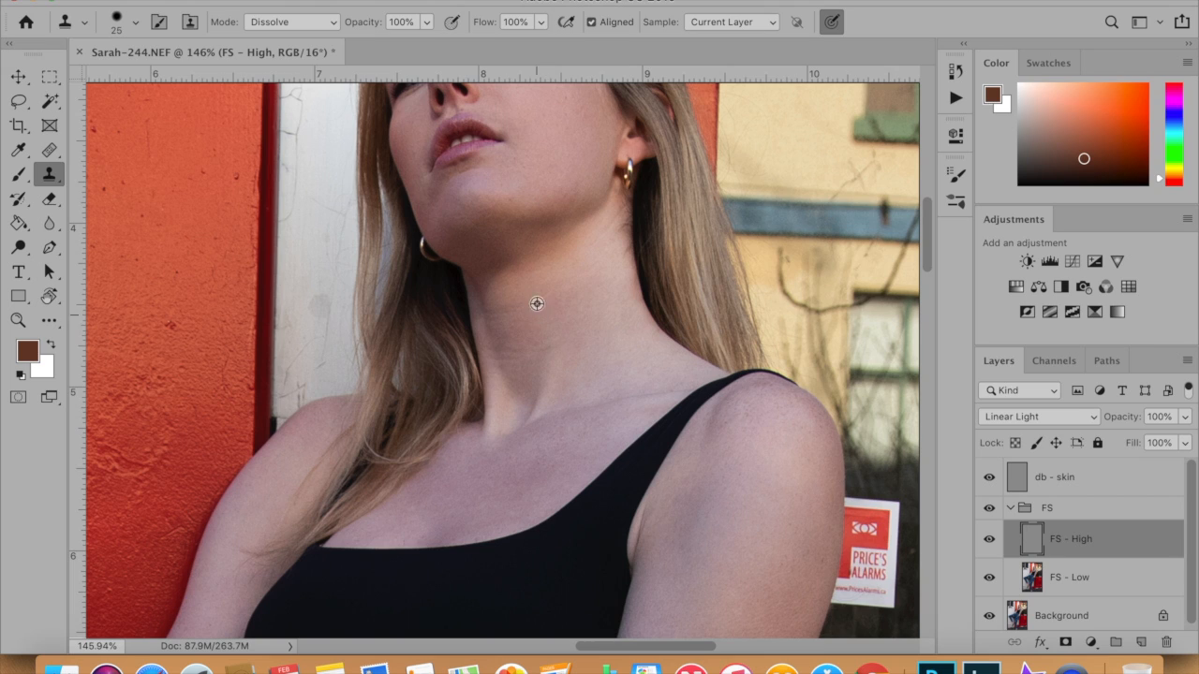
scroll(558, 349, up, 3)
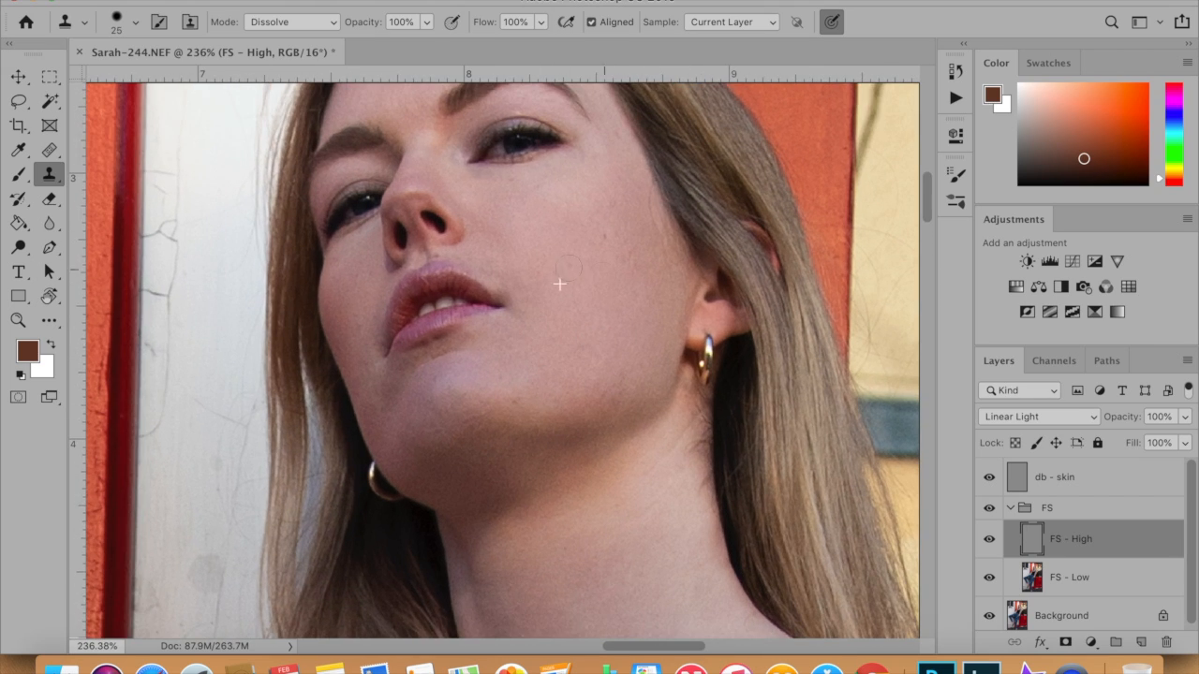
click(135, 23)
drag(124, 81, 114, 80)
click(362, 247)
- Set the Brush tool's flow to 1% and blend sampled skin tones around the chin on the FS - Low layer
click(19, 174)
click(135, 22)
click(545, 22)
drag(540, 45, 529, 45)
alt+click(389, 435)
click(1069, 577)
alt+click(391, 367)
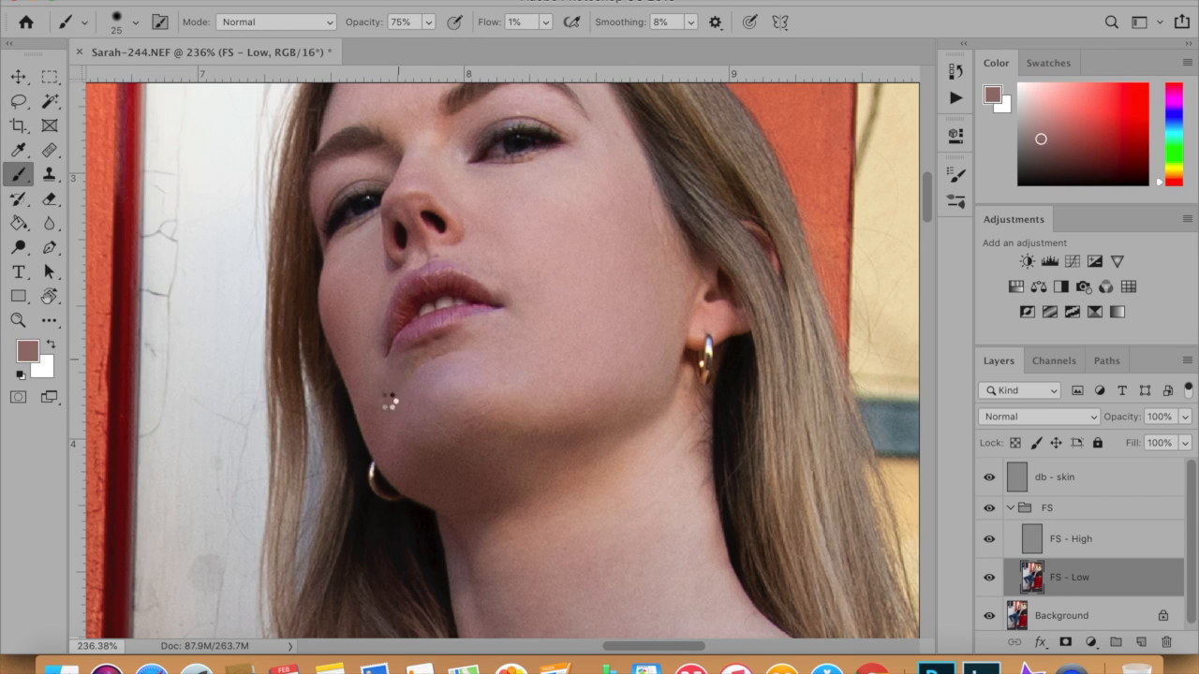
- Blend sampled skin tones over the cheek and jaw on the FS - Low layer with the brush enlarged to size 65
alt+click(513, 217)
alt+click(553, 412)
click(135, 22)
drag(120, 82, 134, 83)
click(577, 242)
alt+click(609, 432)
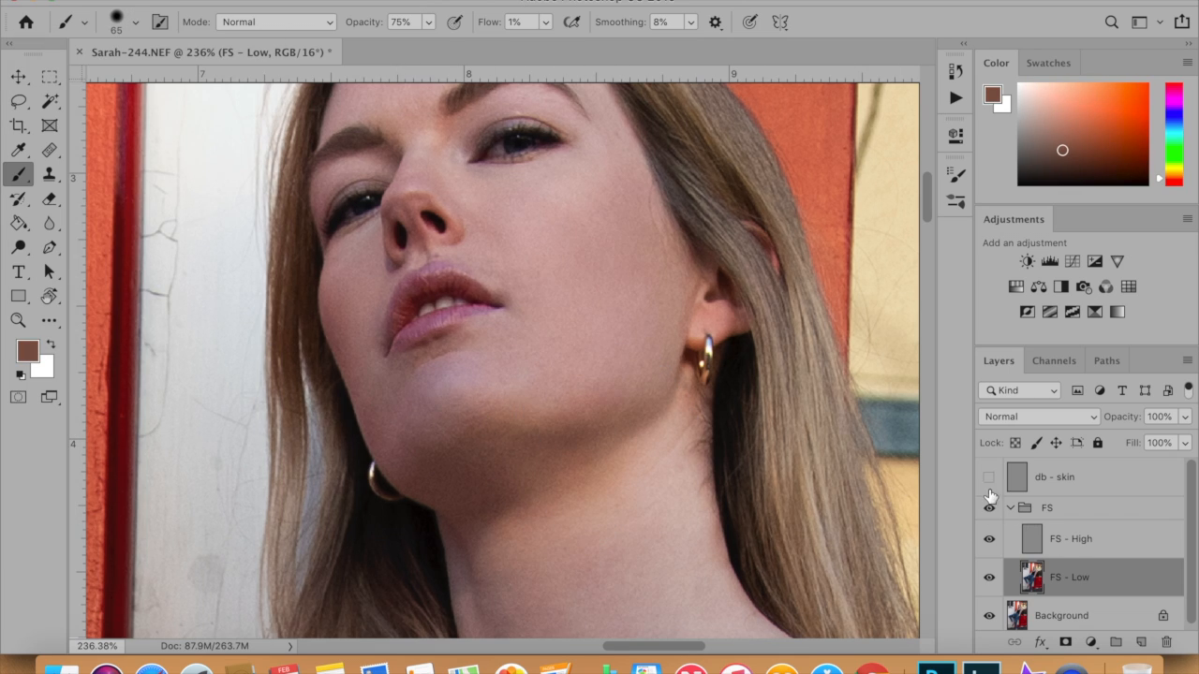
- Compare the whole photo with and without the FS group's skin retouching
scroll(504, 375, down, 5)
scroll(857, 416, down, 10)
scroll(857, 417, up, 3)
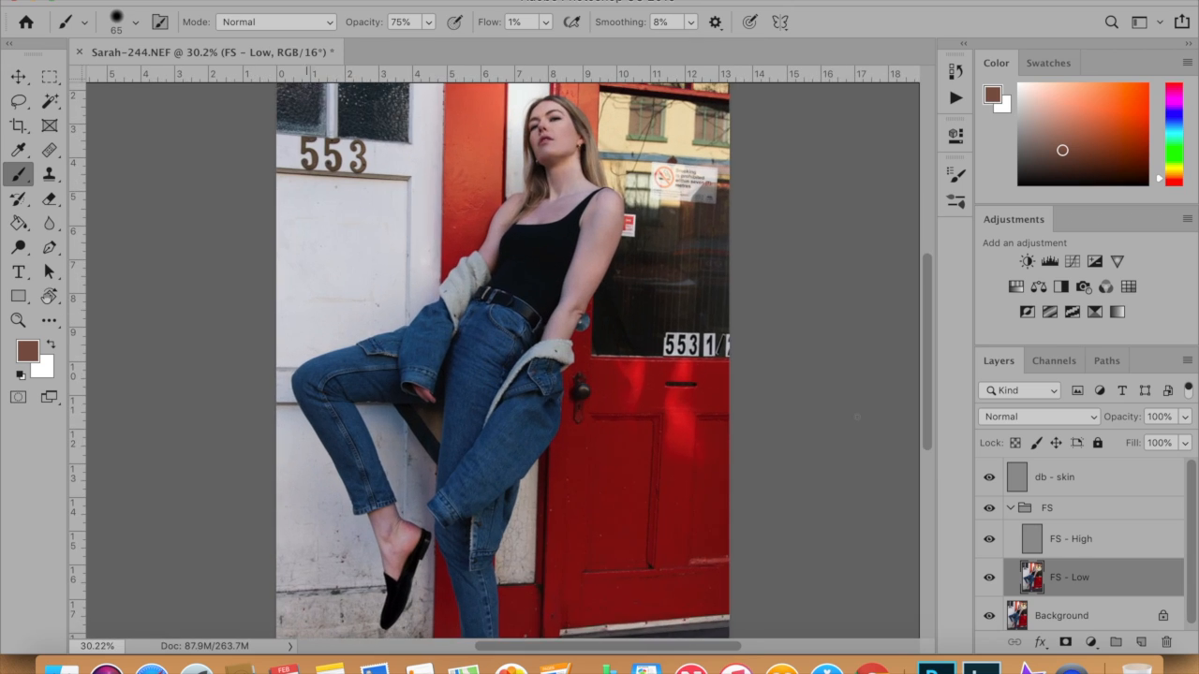
scroll(857, 417, up, 3)
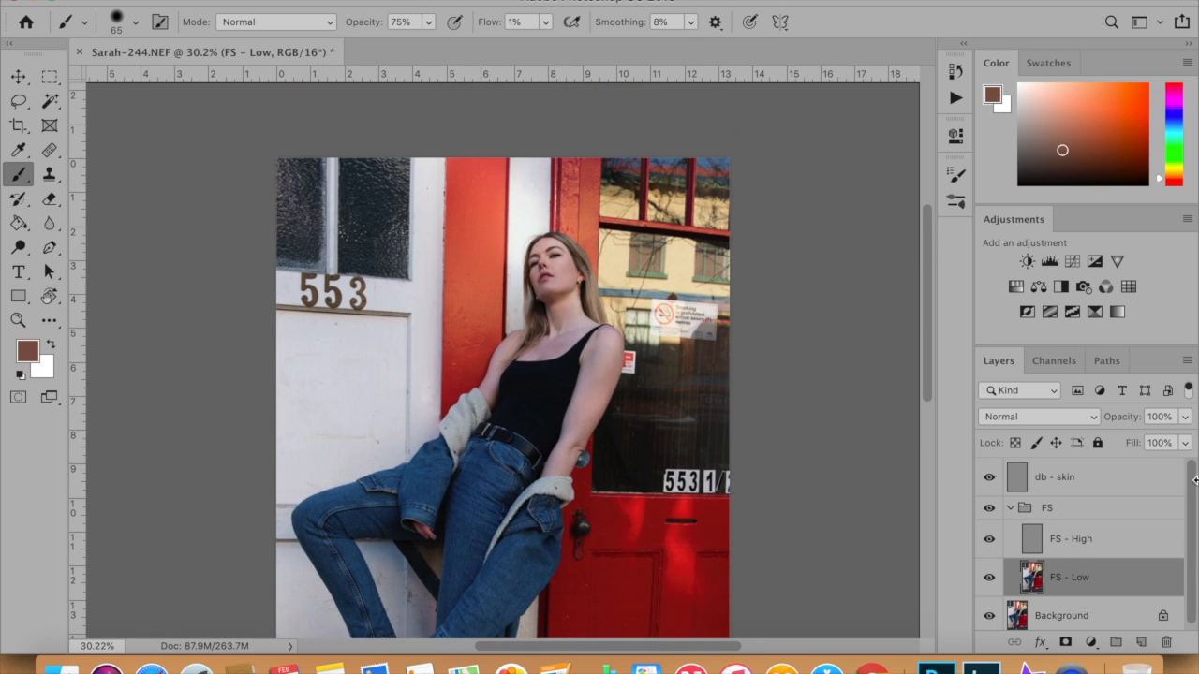
click(989, 508)
click(988, 507)
click(989, 508)
click(988, 507)
click(990, 508)
click(990, 508)
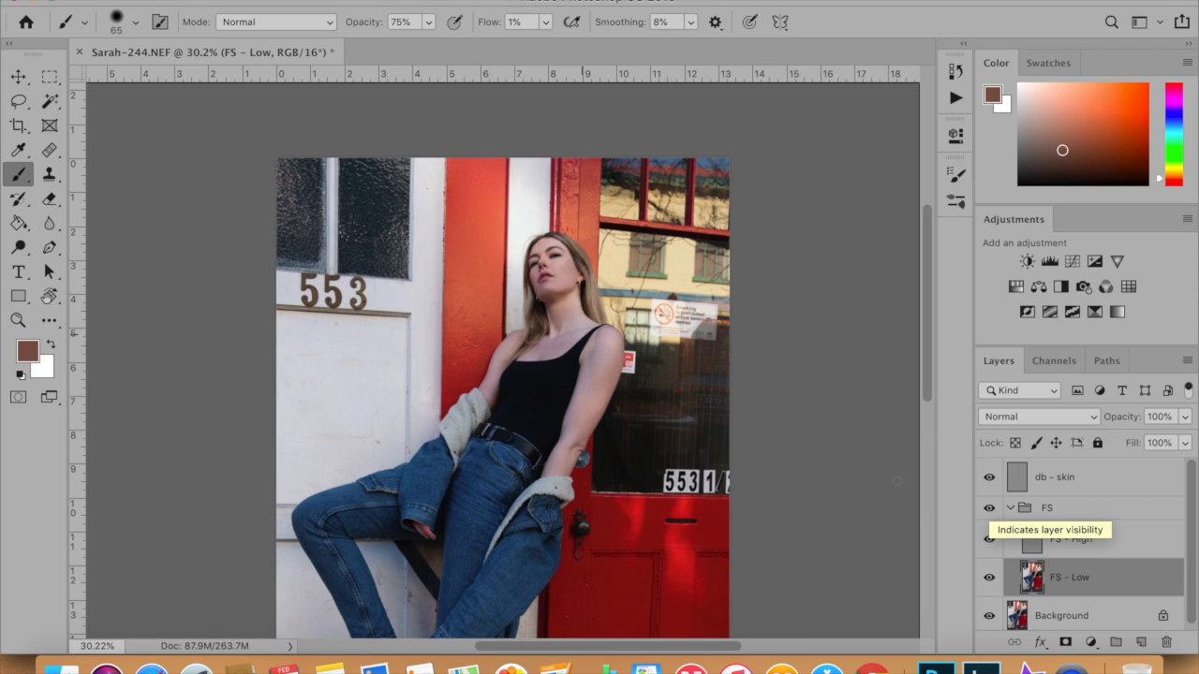
click(989, 508)
click(990, 508)
click(990, 508)
click(989, 509)
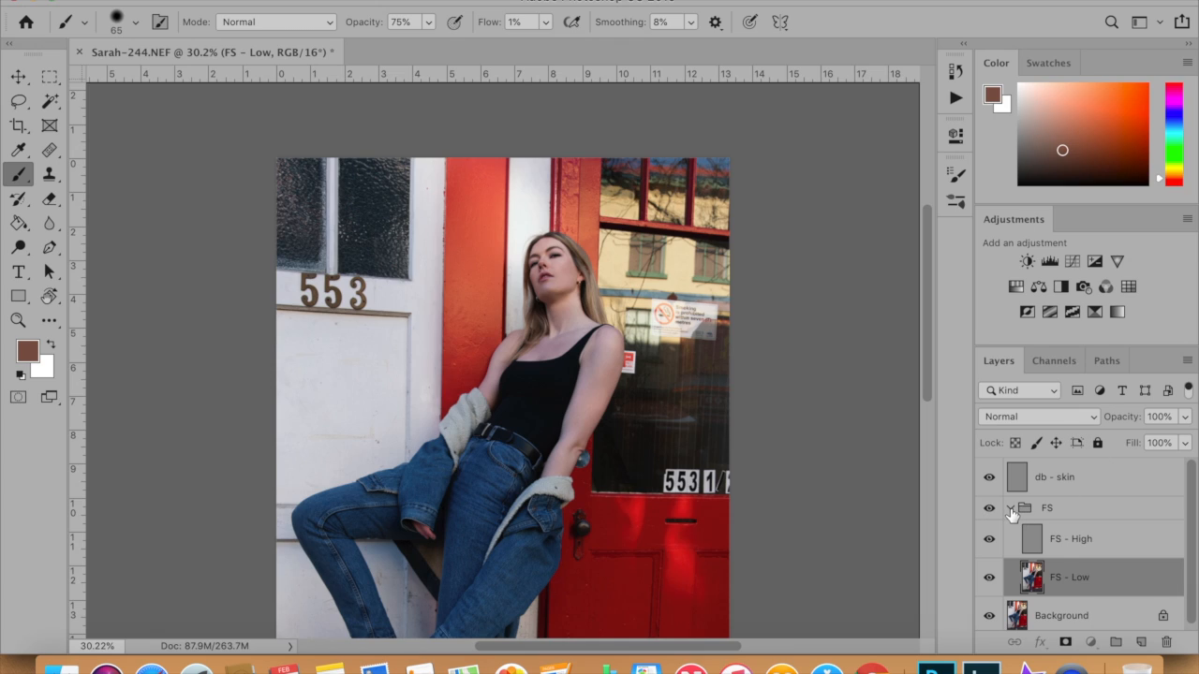
- Collapse the FS group and create a new layer group named "adjust" above it
click(1010, 509)
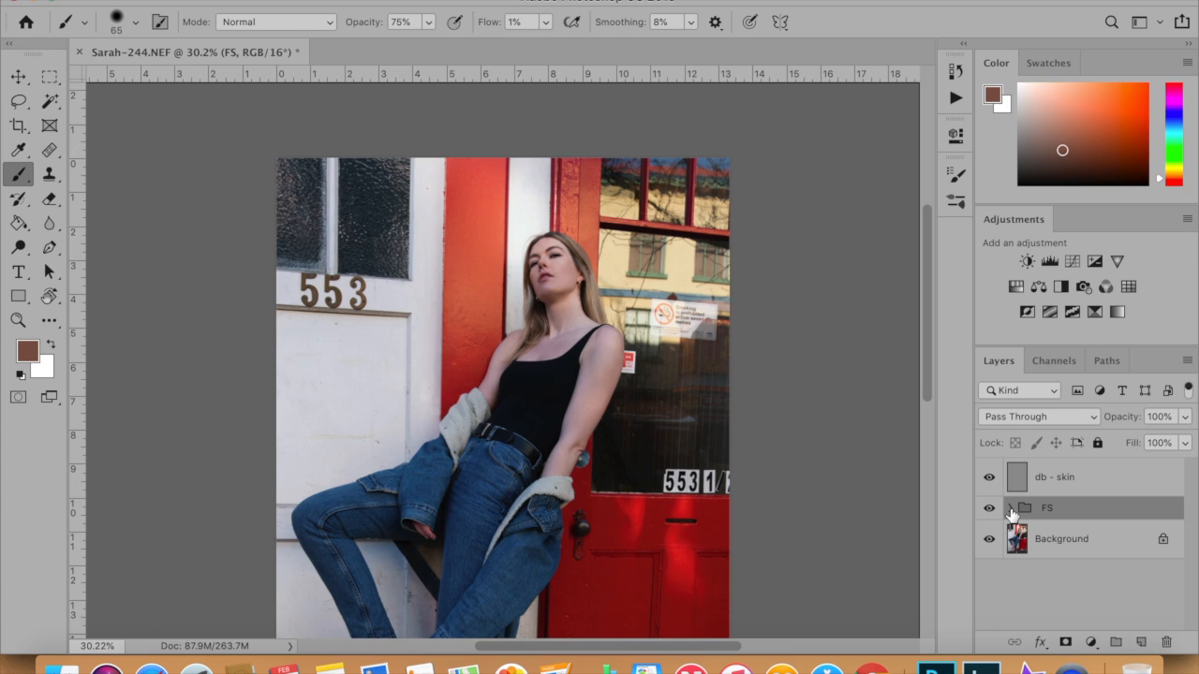
click(1117, 642)
double_click(1056, 508)
text(adjust)
key(Return)
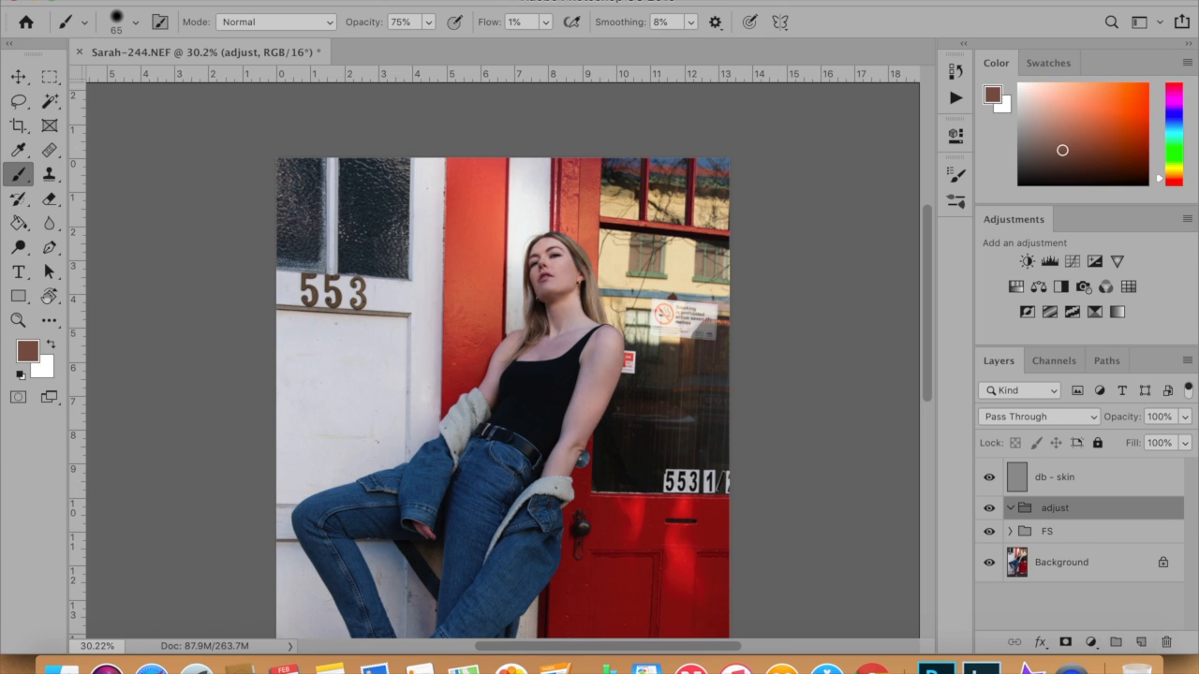
click(989, 508)
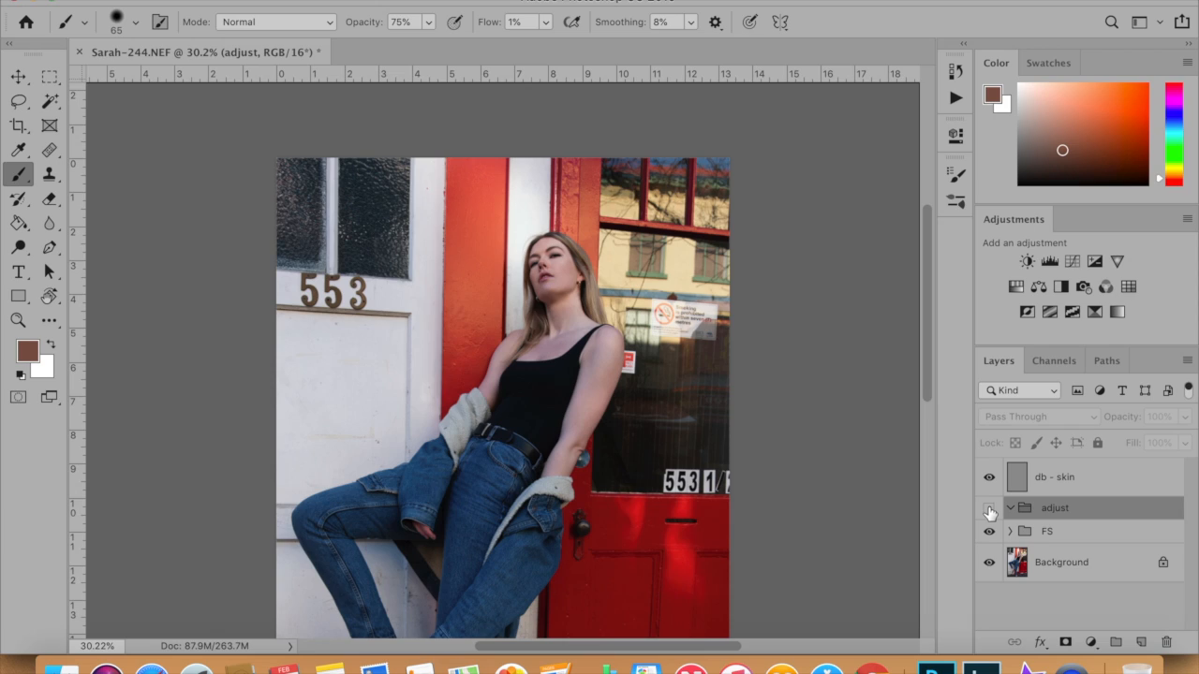
click(989, 509)
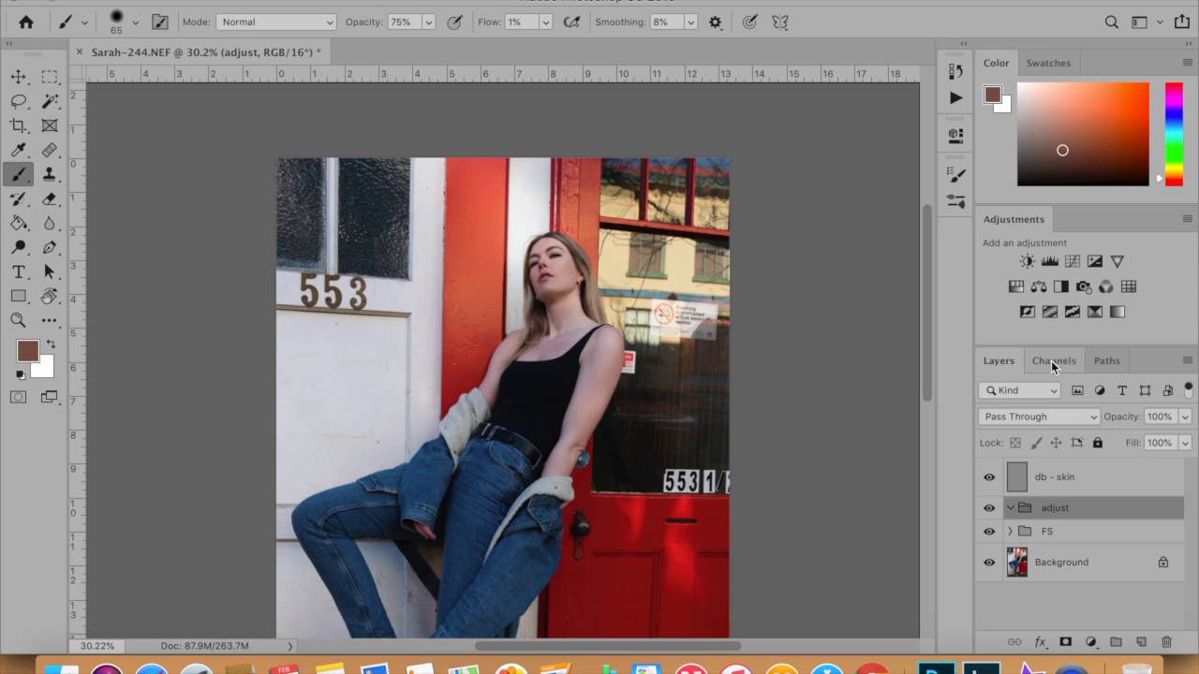
- Add a Curves adjustment layer inside the adjust group and raise the midpoint of its RGB curve slightly
click(1072, 261)
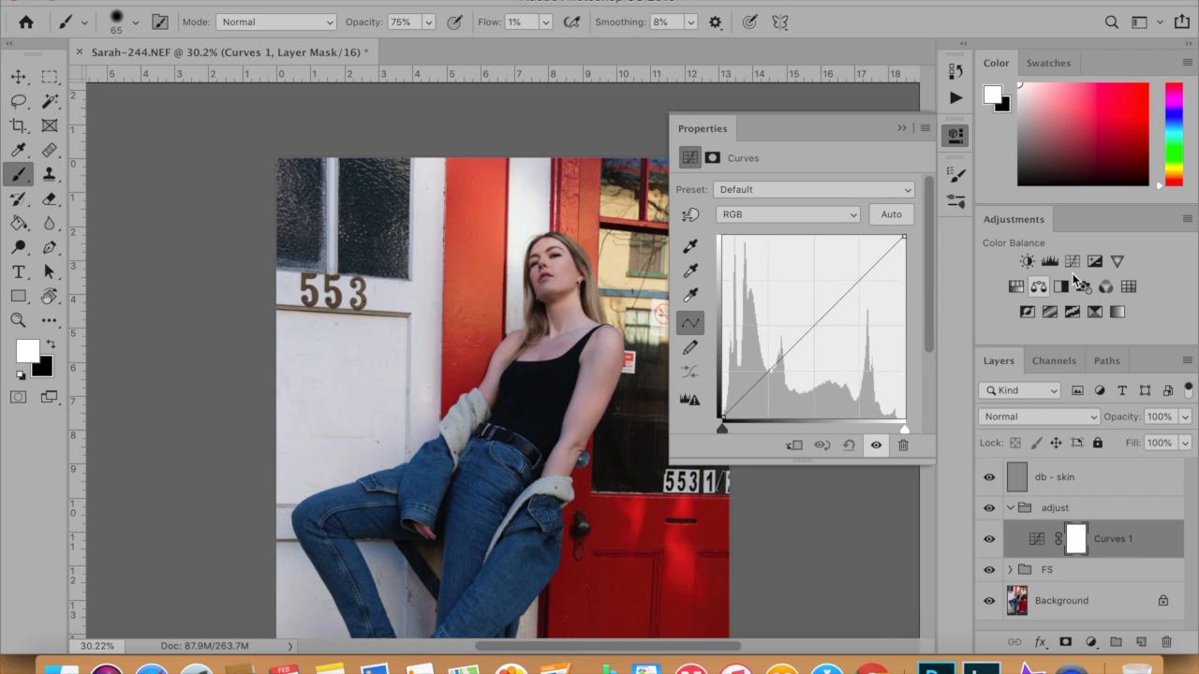
click(811, 330)
mouse_move(810, 329)
mouse_down()
mouse_move(803, 311)
mouse_move(807, 325)
mouse_up()
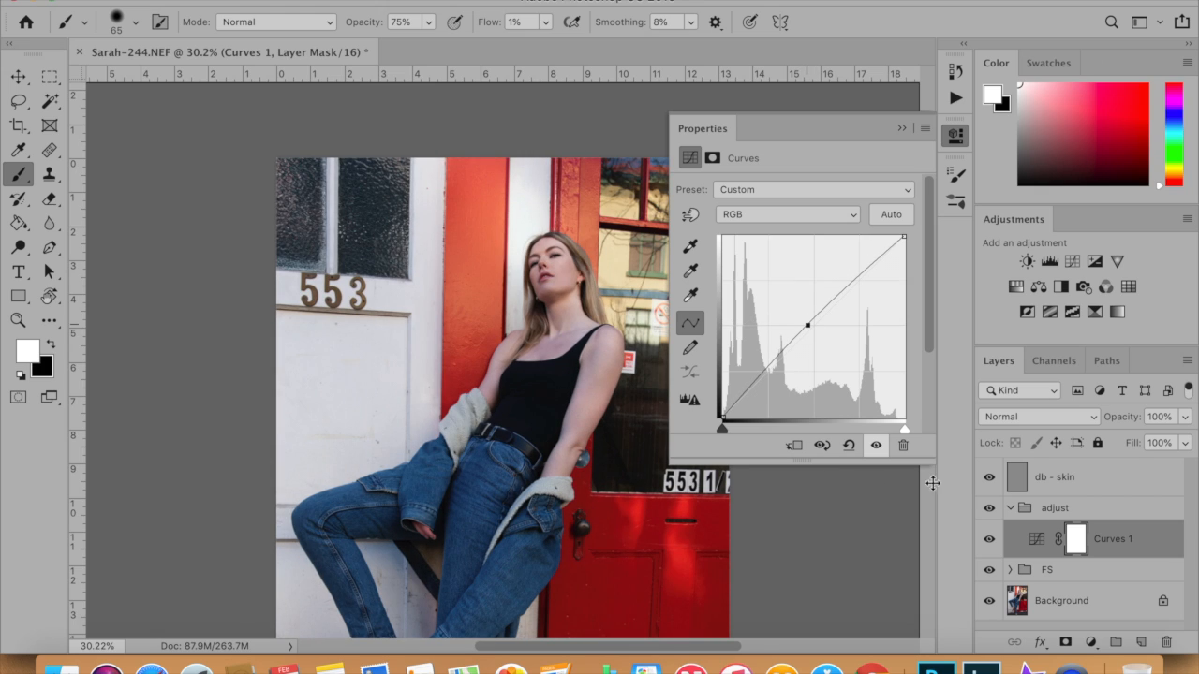
- Rename the Curves layer "expo" and compare the photo with and without it
double_click(1114, 543)
text(expo)
key(Return)
click(988, 540)
click(988, 539)
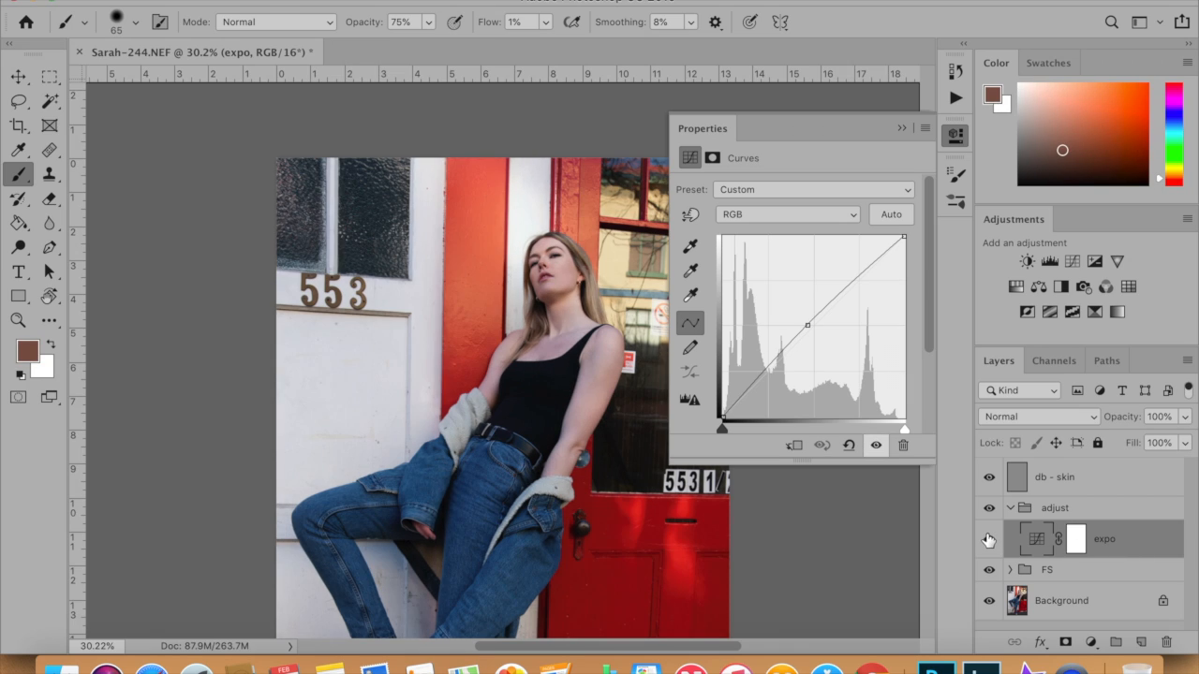
- Add a second Curves adjustment layer above expo and set its blend mode to Luminosity
click(1074, 263)
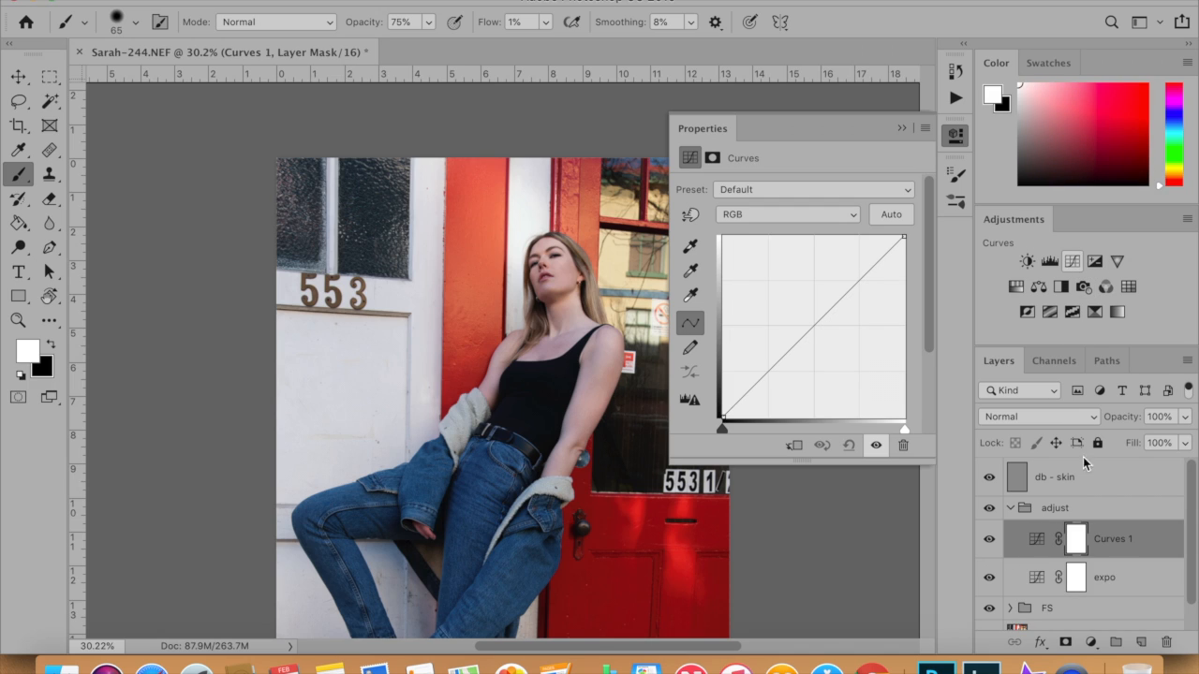
click(1050, 418)
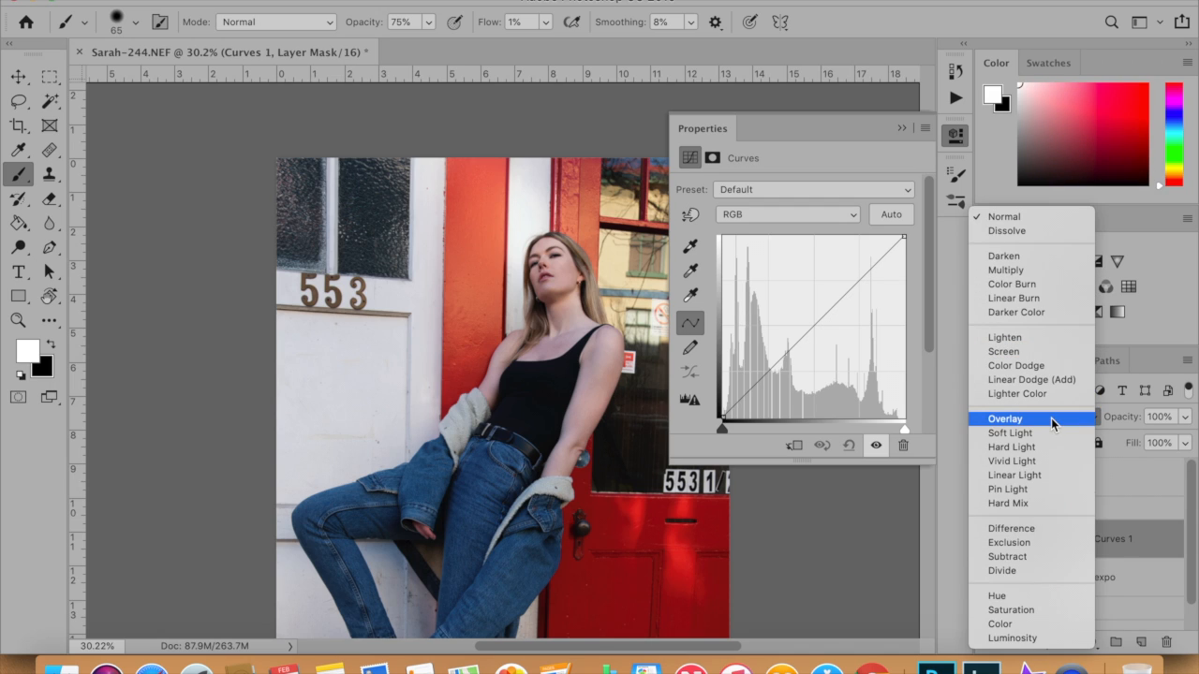
click(1021, 637)
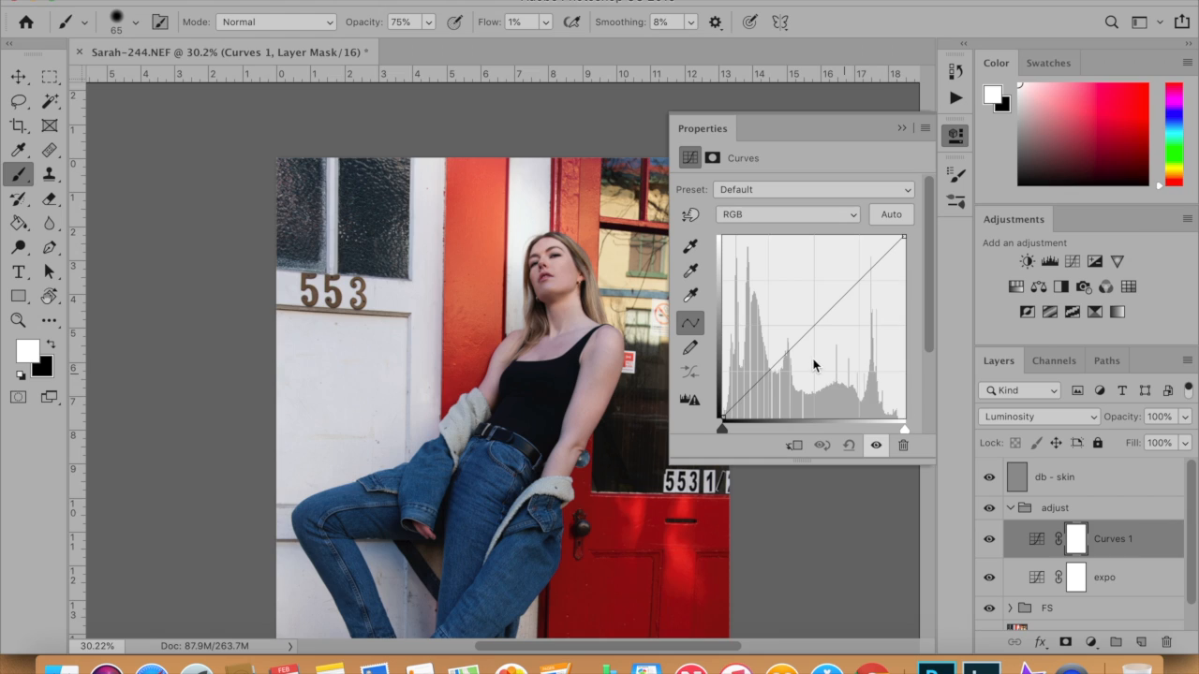
- Shape the Luminosity curve into an S with a midpoint and a raised highlight point, and lower its white endpoint slightly
click(812, 327)
drag(854, 283, 849, 277)
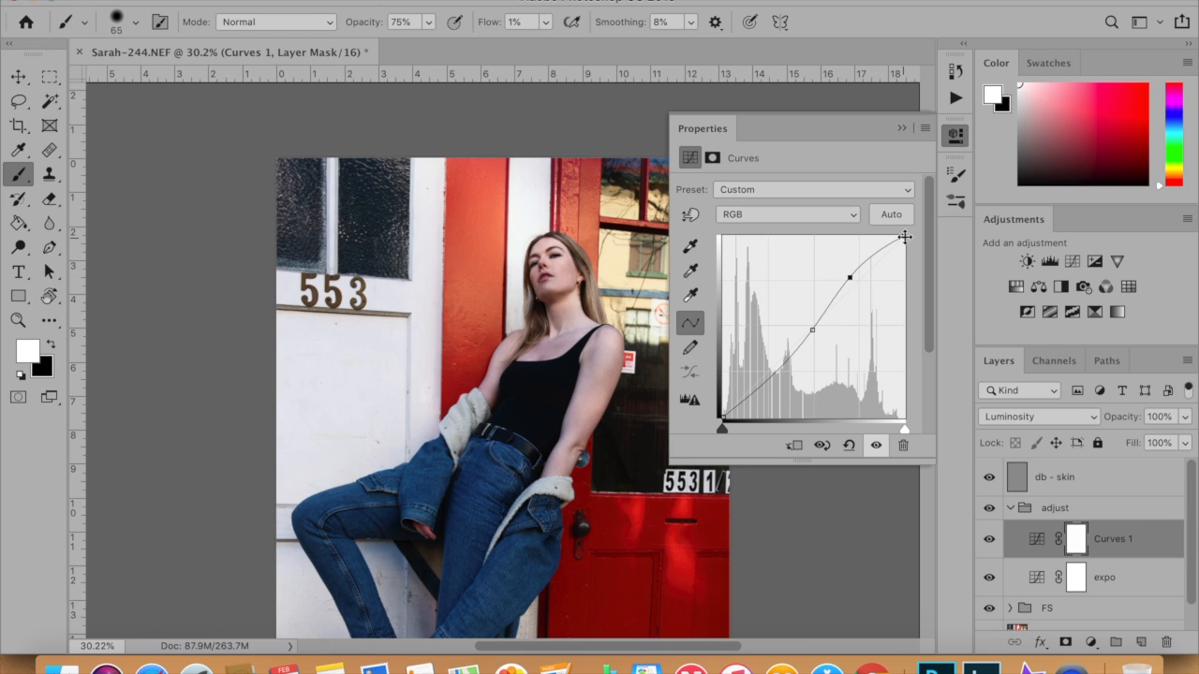
drag(901, 238, 907, 245)
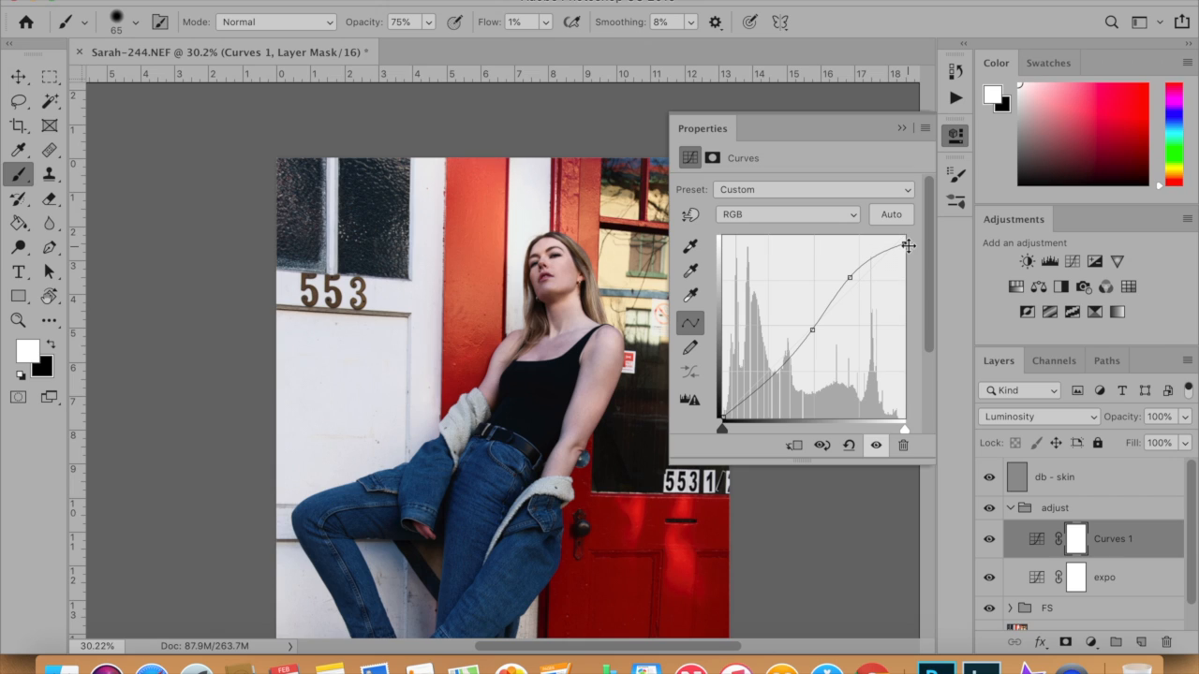
- Compare the photo with and without the Luminosity Curves layer's contrast
click(989, 539)
click(989, 540)
click(989, 540)
click(989, 541)
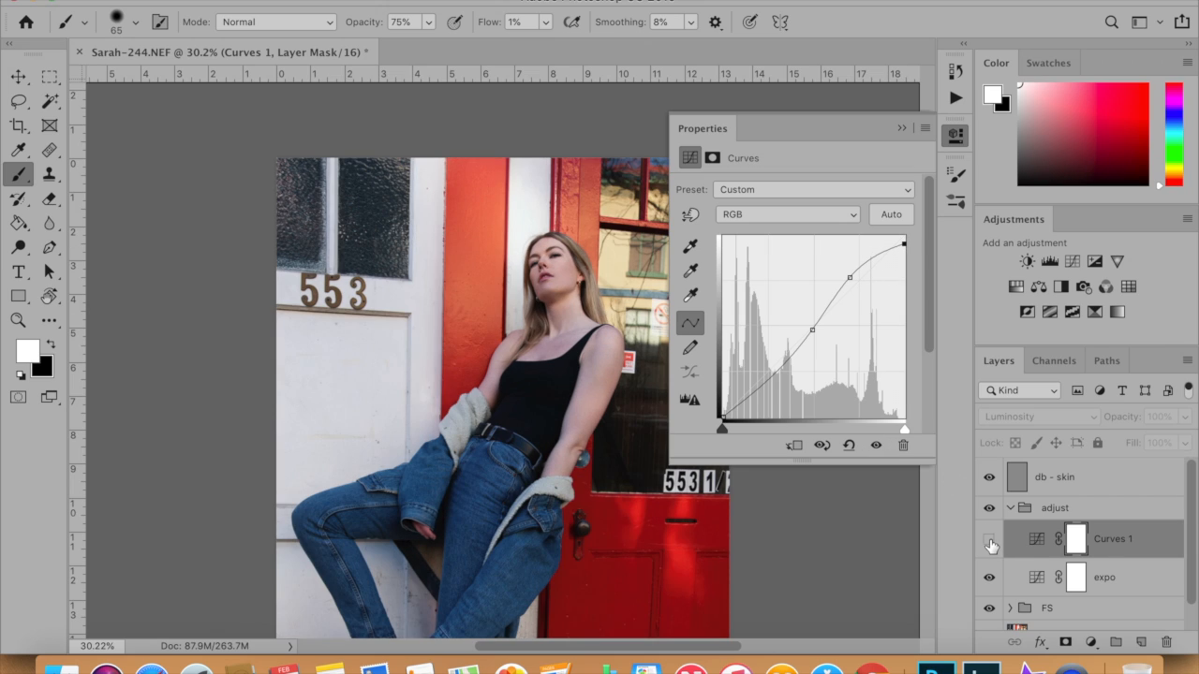
click(989, 541)
click(989, 541)
click(989, 540)
click(989, 541)
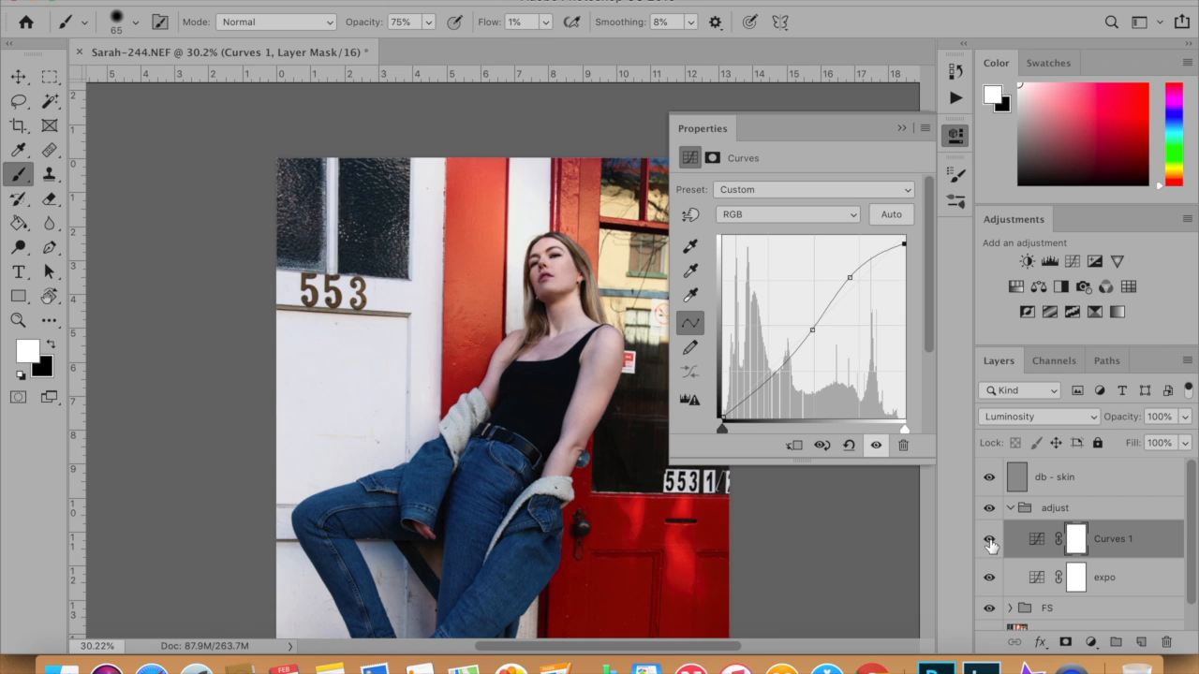
- Add a shadow point to the Luminosity curve, lower it slightly and compare the photo with and without the layer
click(776, 368)
mouse_move(775, 365)
mouse_down()
mouse_move(789, 376)
mouse_move(783, 369)
mouse_up()
click(990, 540)
click(990, 540)
- Lower the Luminosity Curves layer's opacity to 89% and compare the photo with and without that layer and the adjust group
click(1184, 417)
drag(1182, 435, 1176, 446)
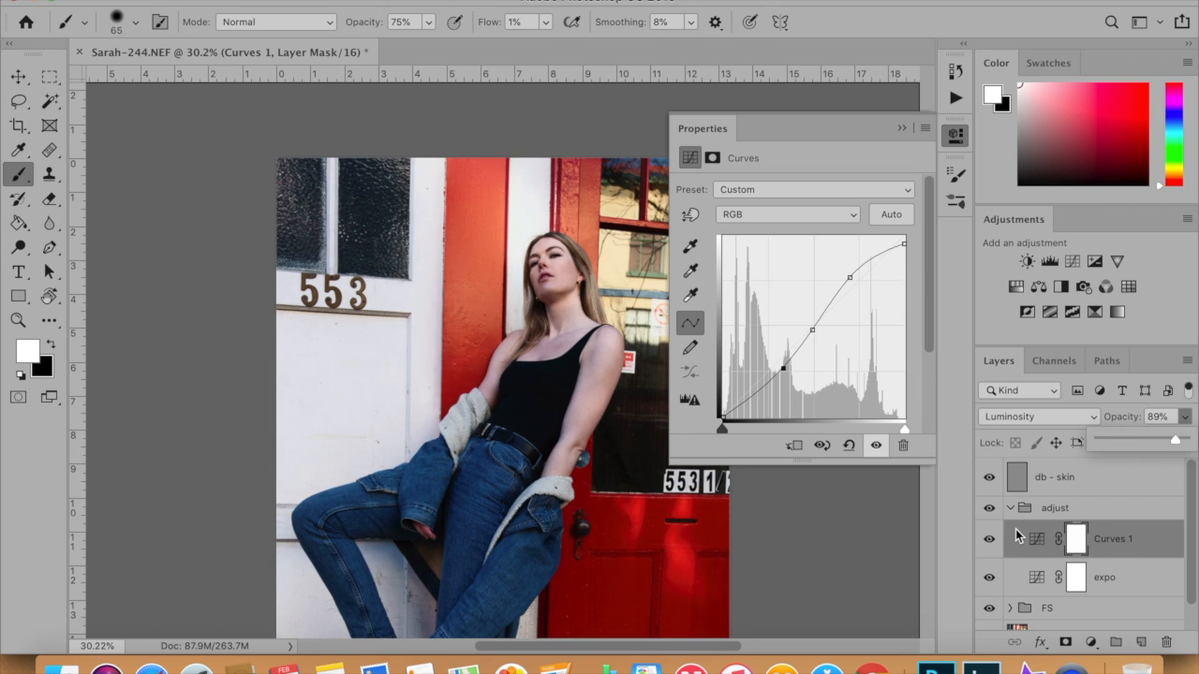
click(989, 540)
click(990, 539)
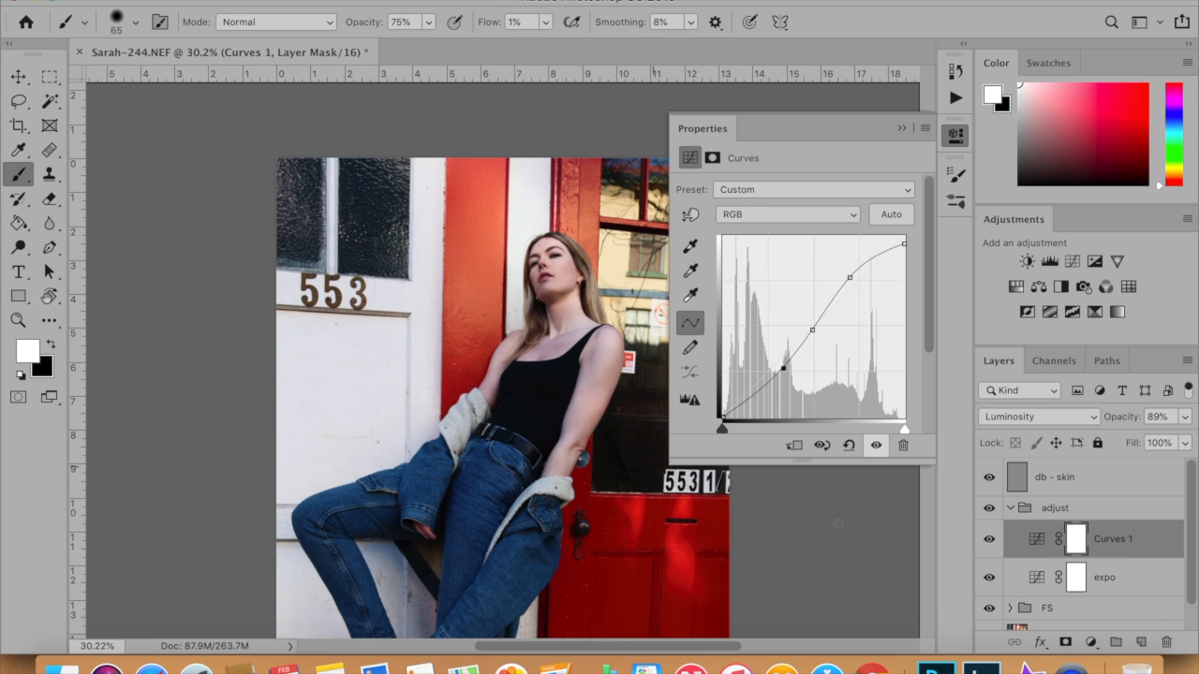
click(990, 509)
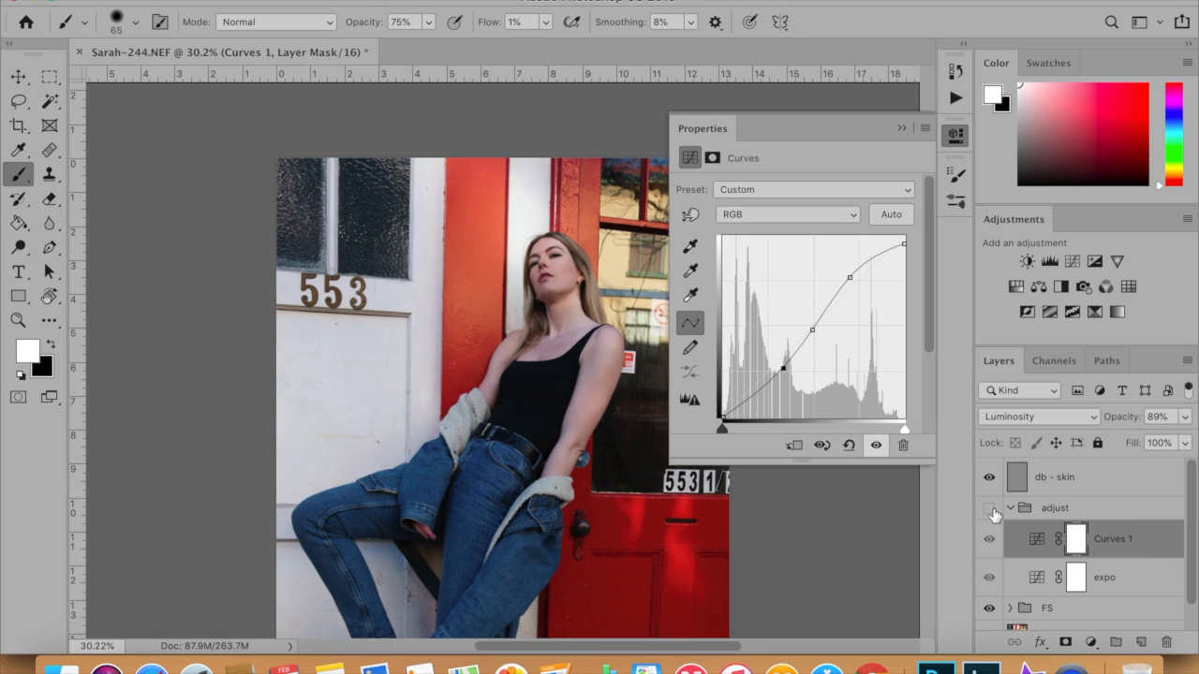
click(990, 508)
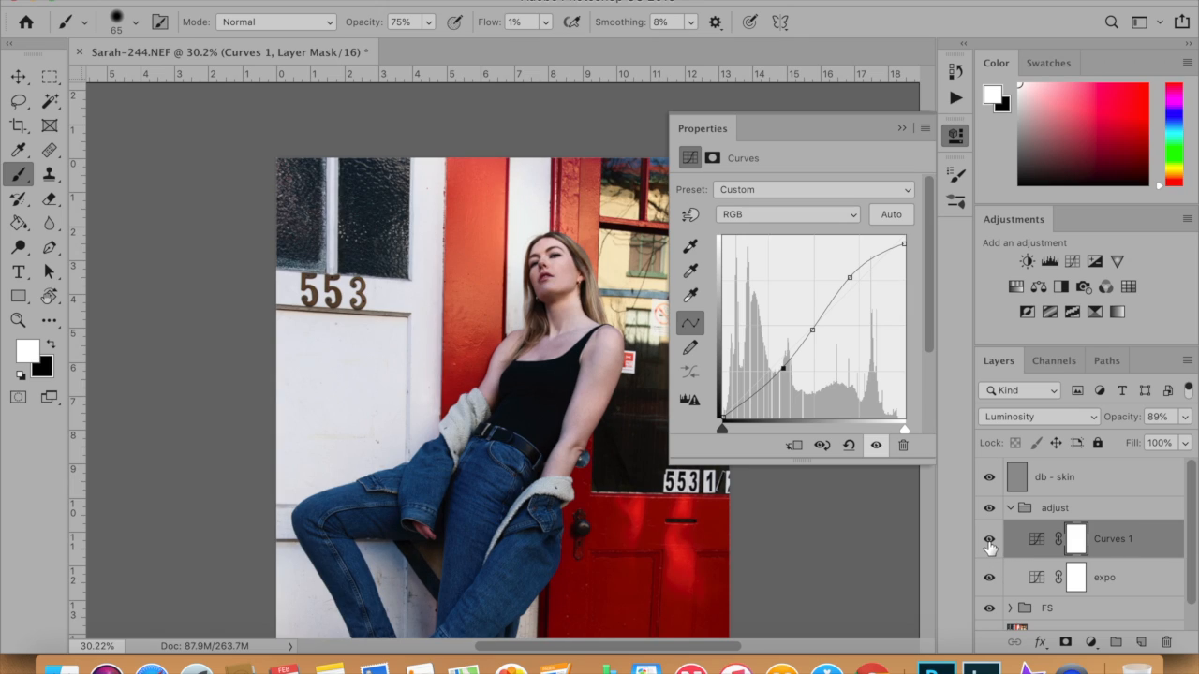
- Add a Selective Color layer above the Luminosity Curves layer and set its Reds to Cyan -10, Magenta +7, Yellow +2 and Black +10
click(1094, 312)
click(766, 217)
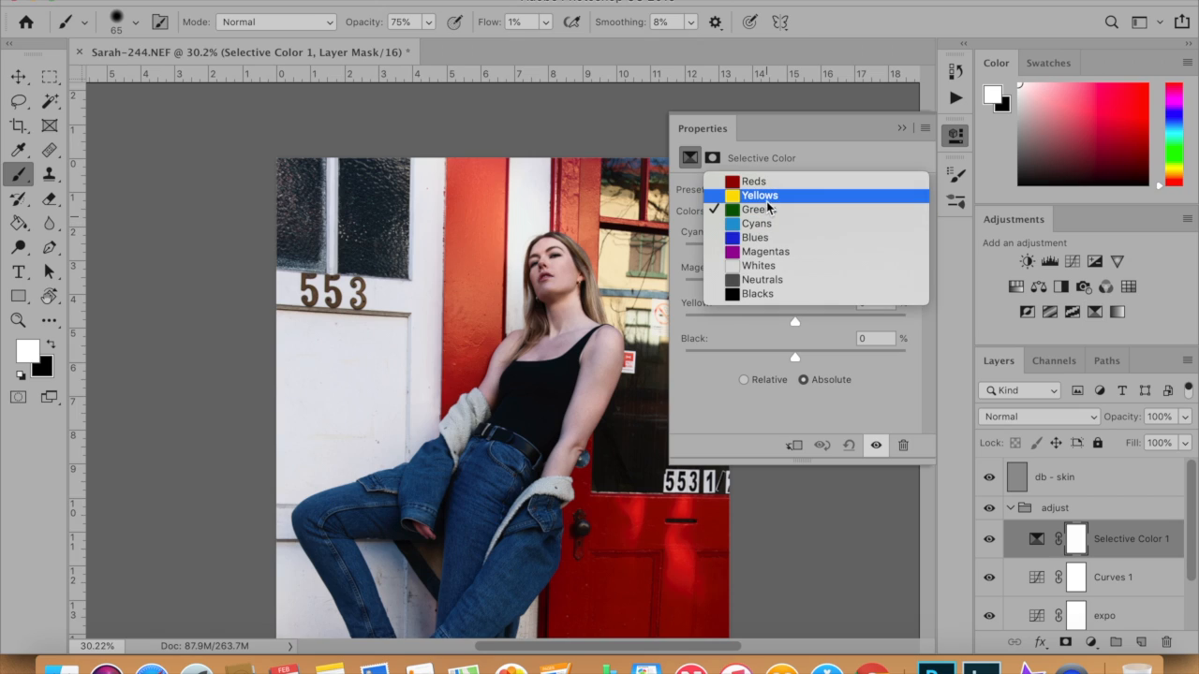
click(766, 182)
drag(796, 250, 784, 248)
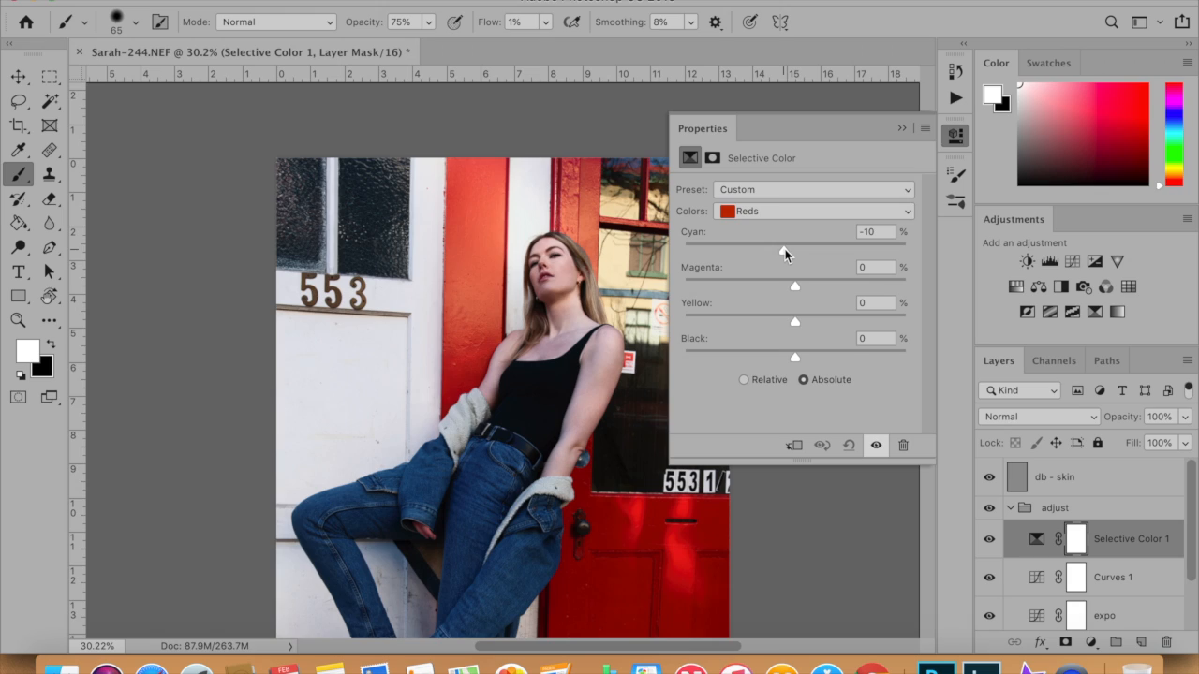
drag(803, 289, 807, 291)
drag(806, 320, 806, 359)
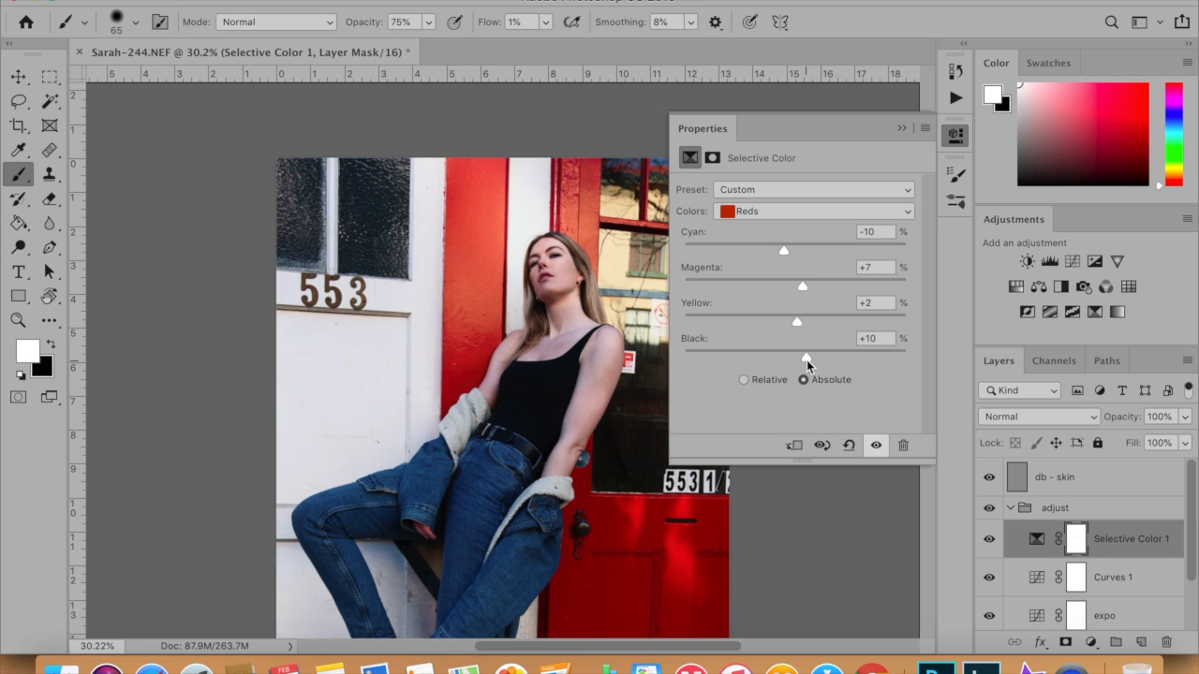
- Compare the photo with and without the Selective Color layer's change to the reds
click(989, 542)
click(990, 539)
click(990, 540)
click(990, 539)
click(990, 539)
- Rename the Selective Color layer as reds and the Luminosity Curves layer as lum
double_click(1127, 539)
text(reds)
key(Return)
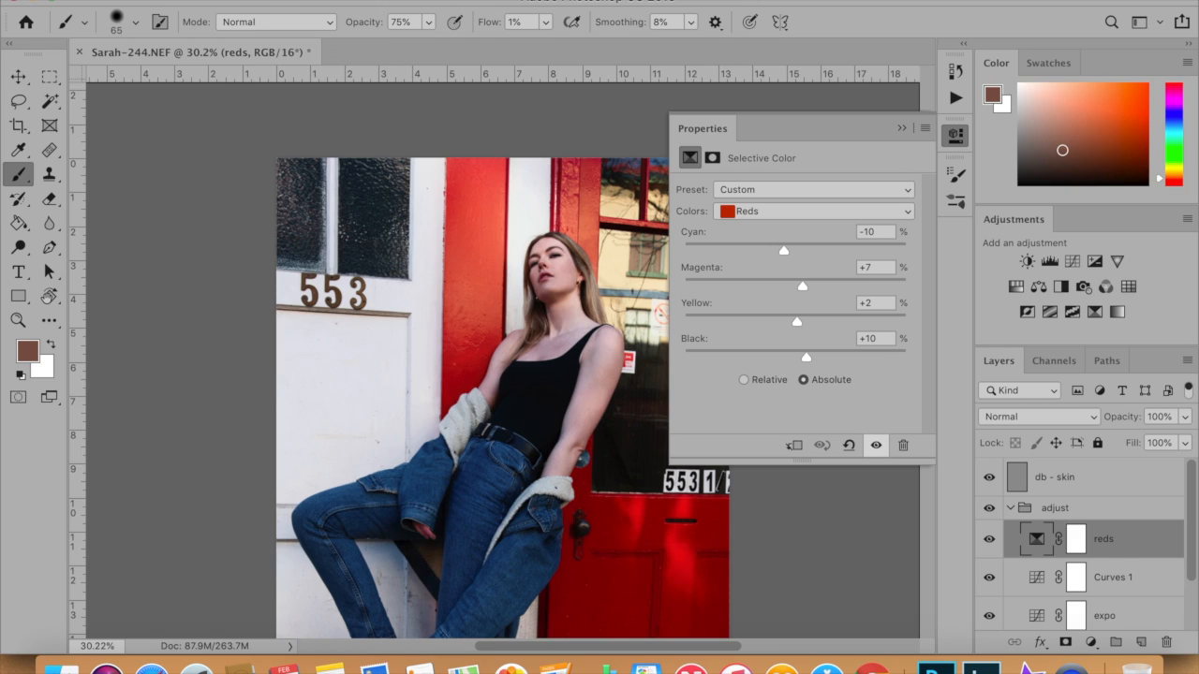
double_click(1107, 573)
text(lum)
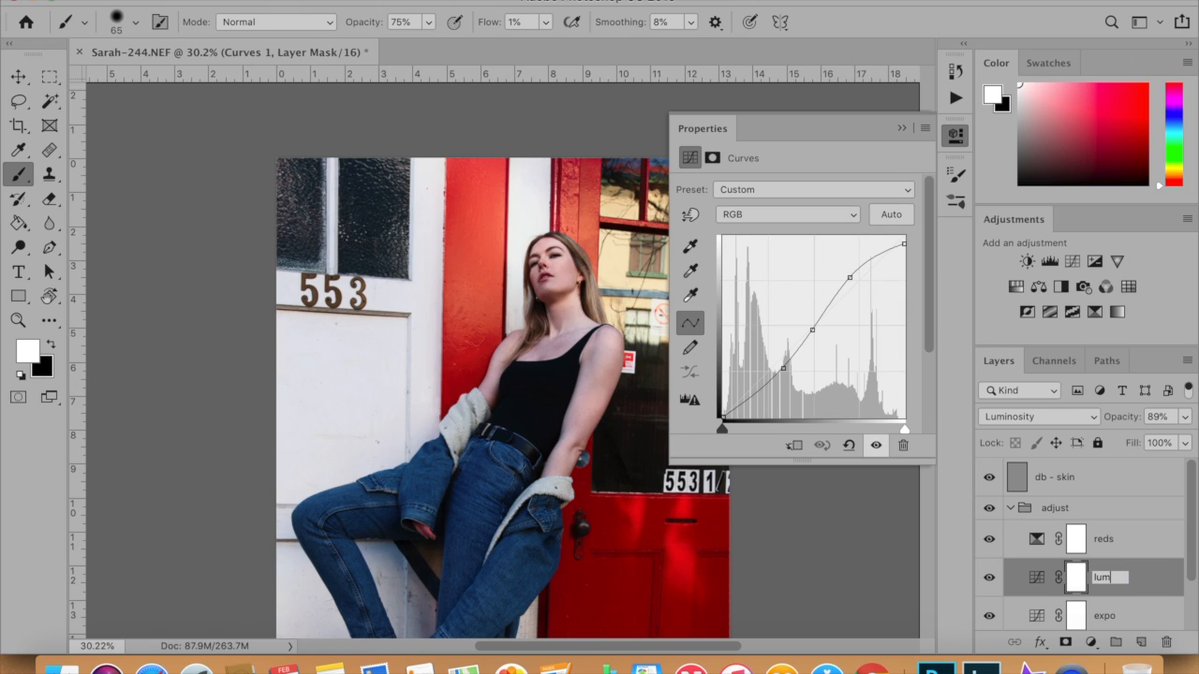
key(Return)
- Compare the whole figure with and without the adjust group's combined corrections
click(988, 508)
click(988, 507)
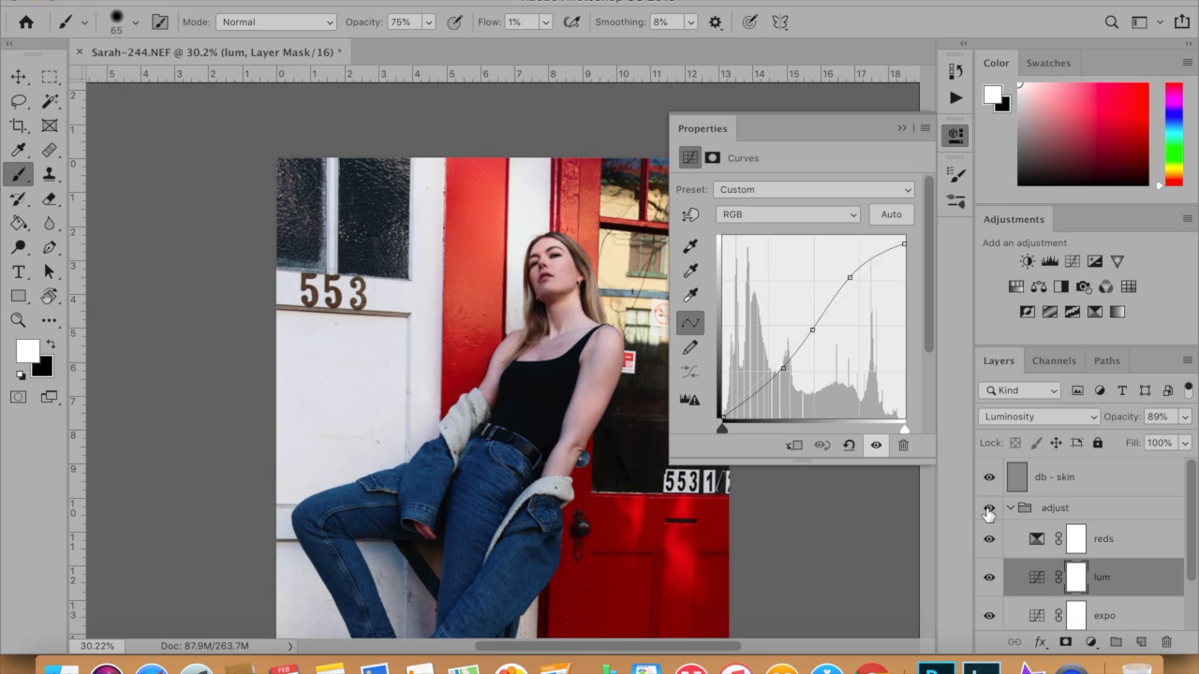
click(988, 507)
scroll(486, 440, down, 2)
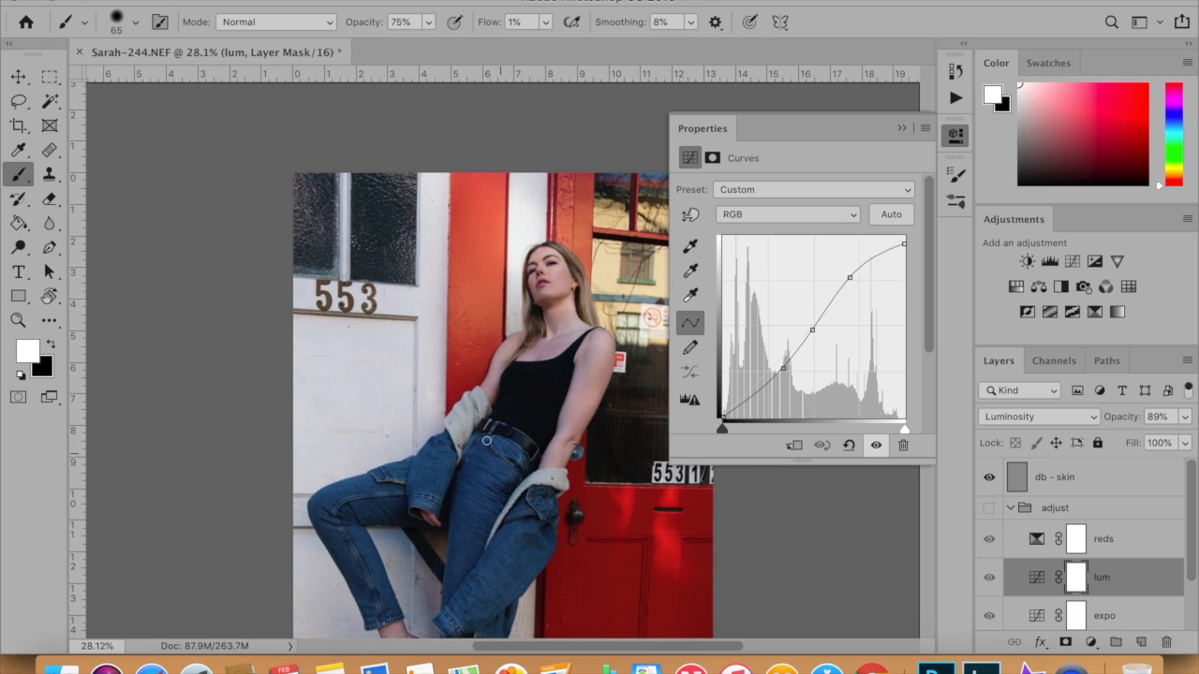
scroll(486, 440, down, 3)
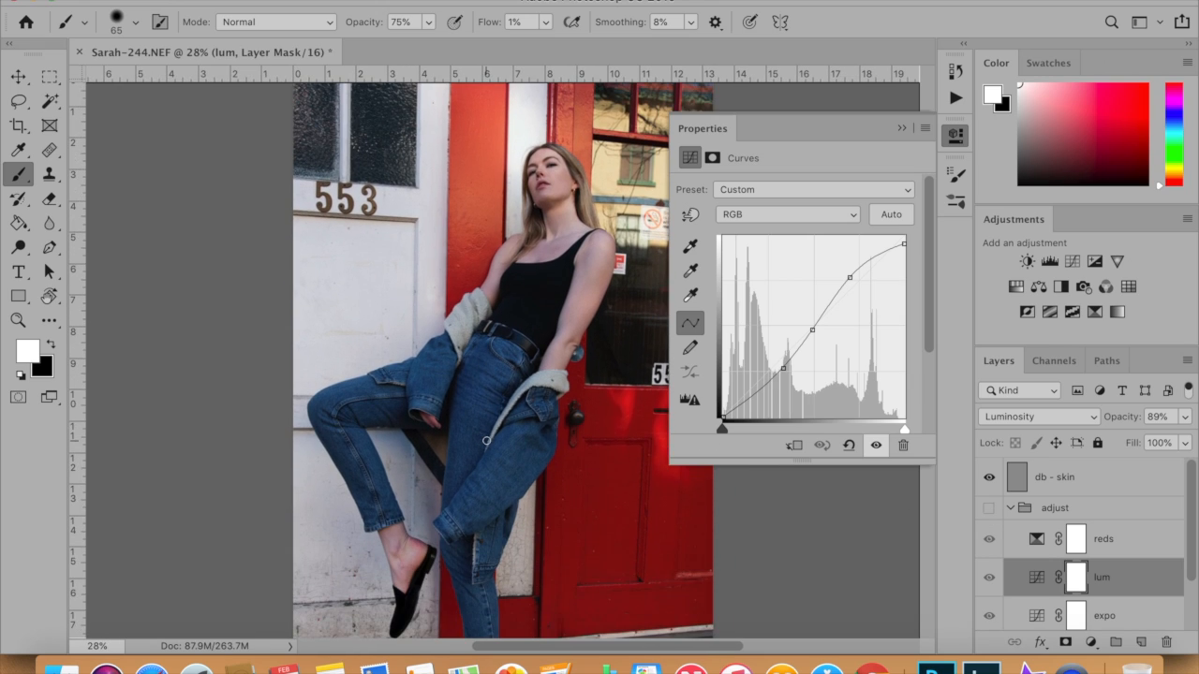
click(988, 508)
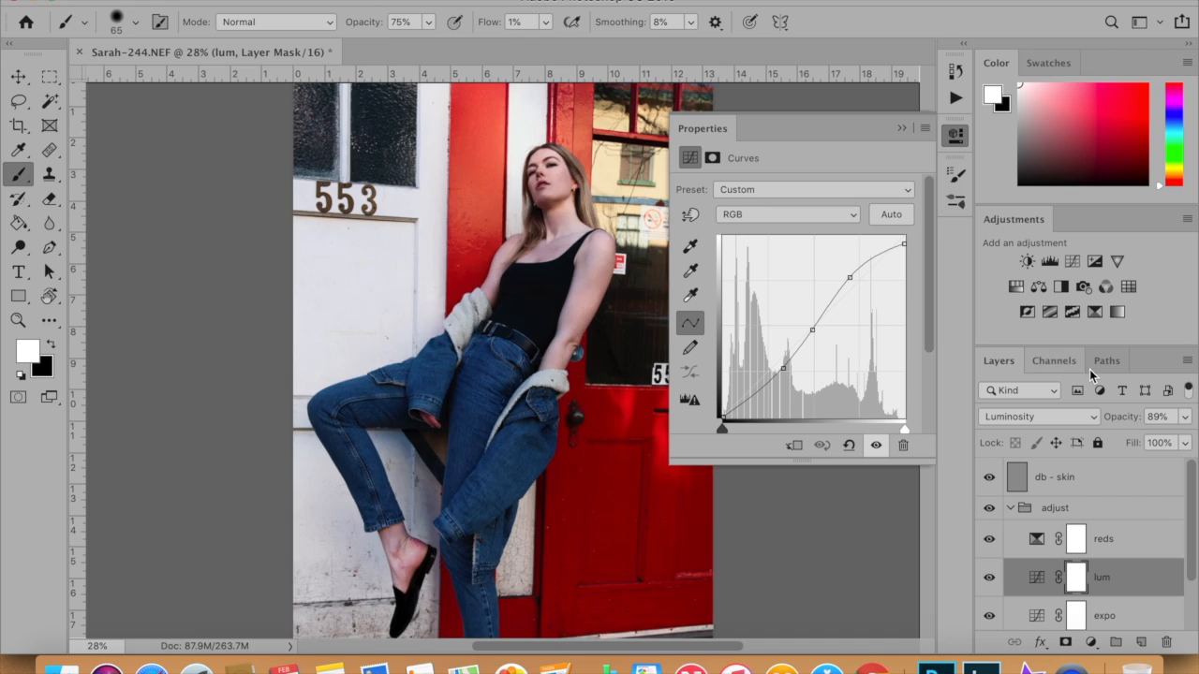
- Add a tinted Black & White adjustment layer above lum, blended as Soft Light at 22% opacity
click(1067, 278)
click(720, 215)
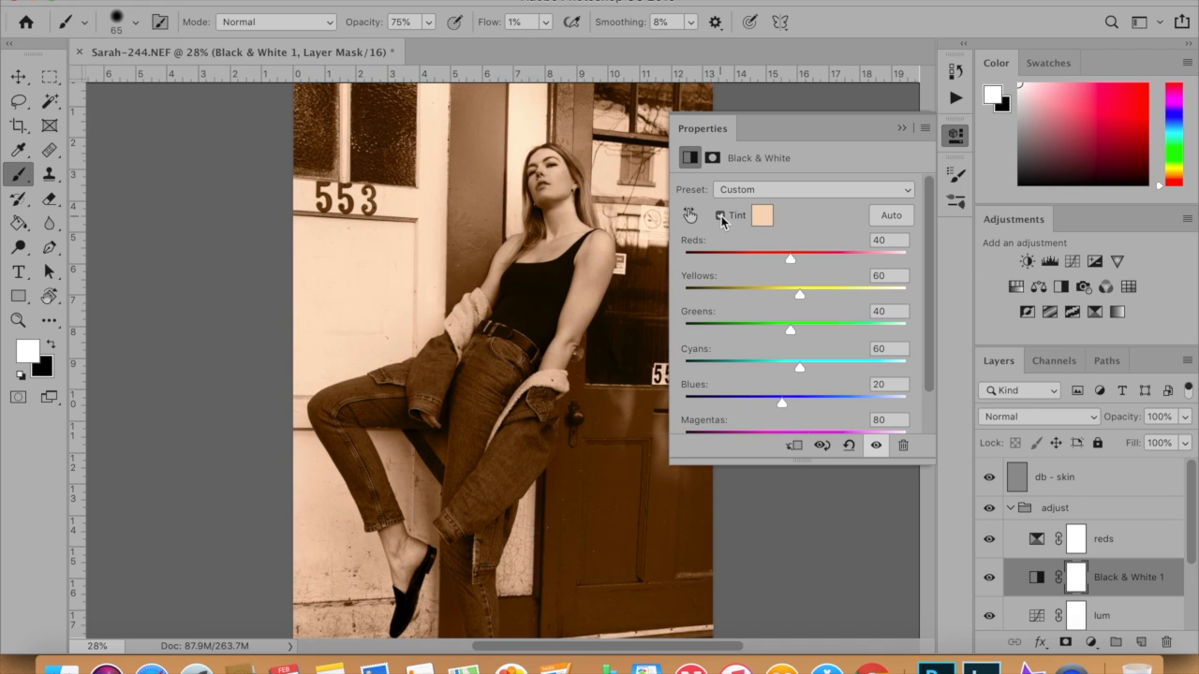
click(1040, 415)
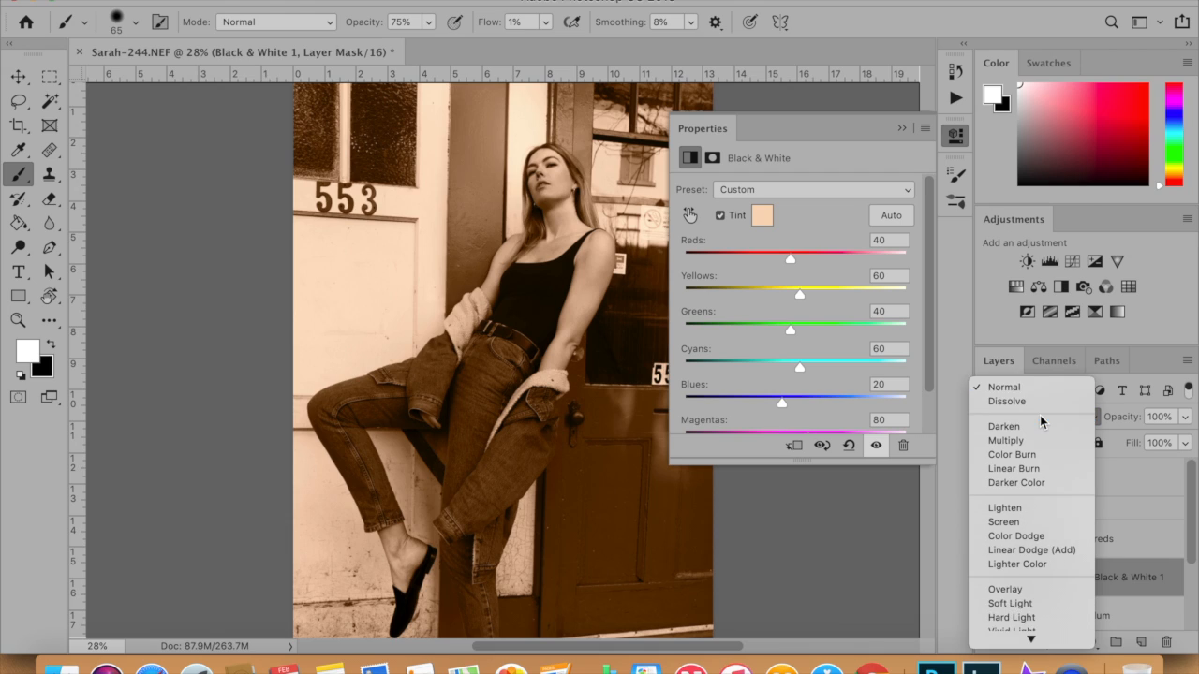
click(1034, 440)
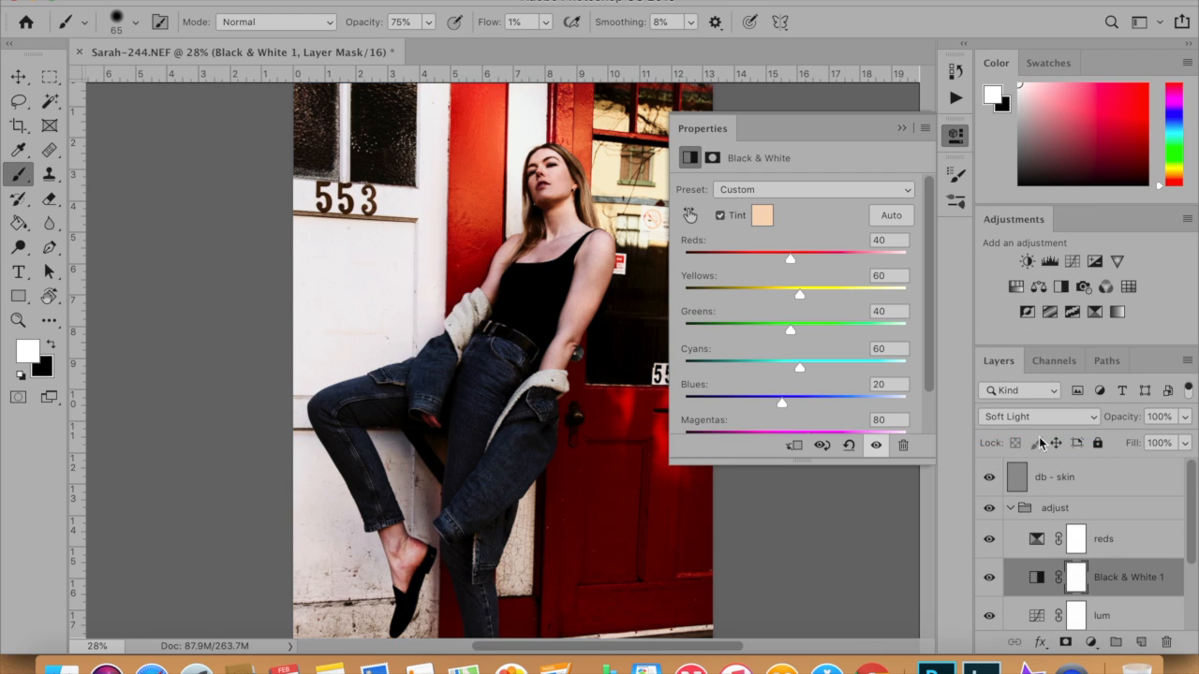
click(1185, 417)
click(1113, 439)
mouse_move(1112, 439)
mouse_down()
mouse_move(1182, 440)
mouse_move(1118, 439)
mouse_up()
- Set the Black & White mix to Reds 16, Yellows 119, Greens -47, Cyans 109, Blues 130 and Magentas 16
drag(745, 253, 782, 263)
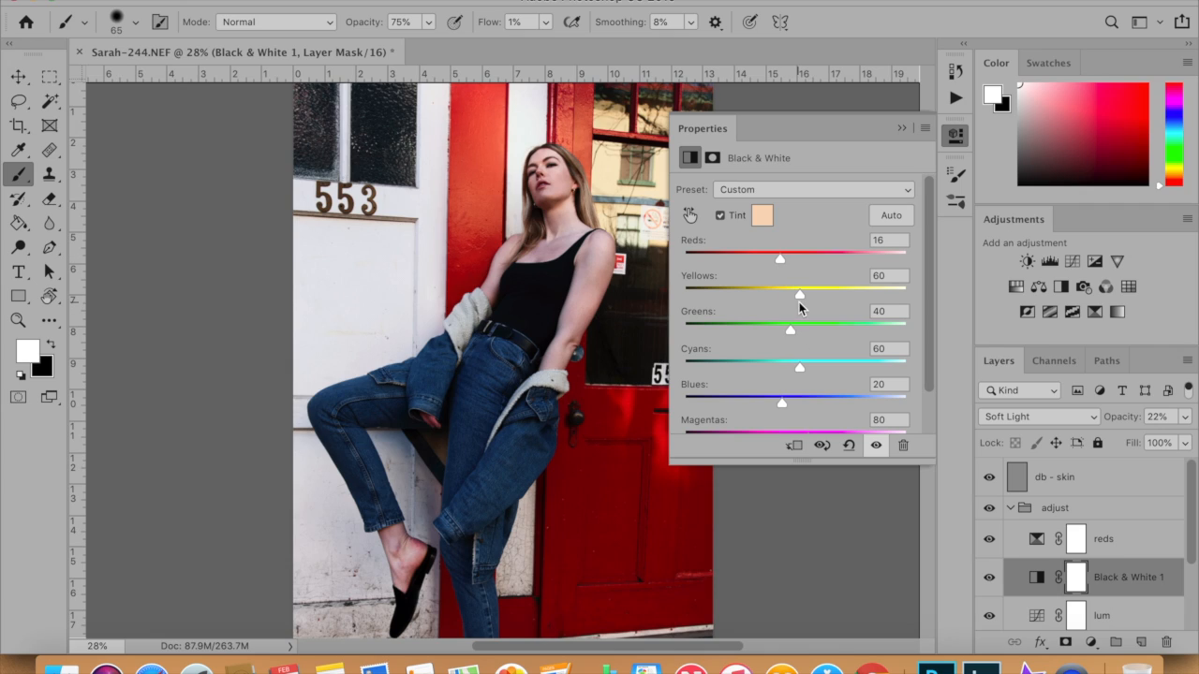
mouse_move(824, 290)
mouse_down()
mouse_move(870, 291)
mouse_move(711, 288)
mouse_move(872, 287)
mouse_move(805, 288)
mouse_move(827, 291)
mouse_up()
drag(801, 330, 853, 319)
drag(755, 321, 779, 392)
scroll(828, 365, down, 2)
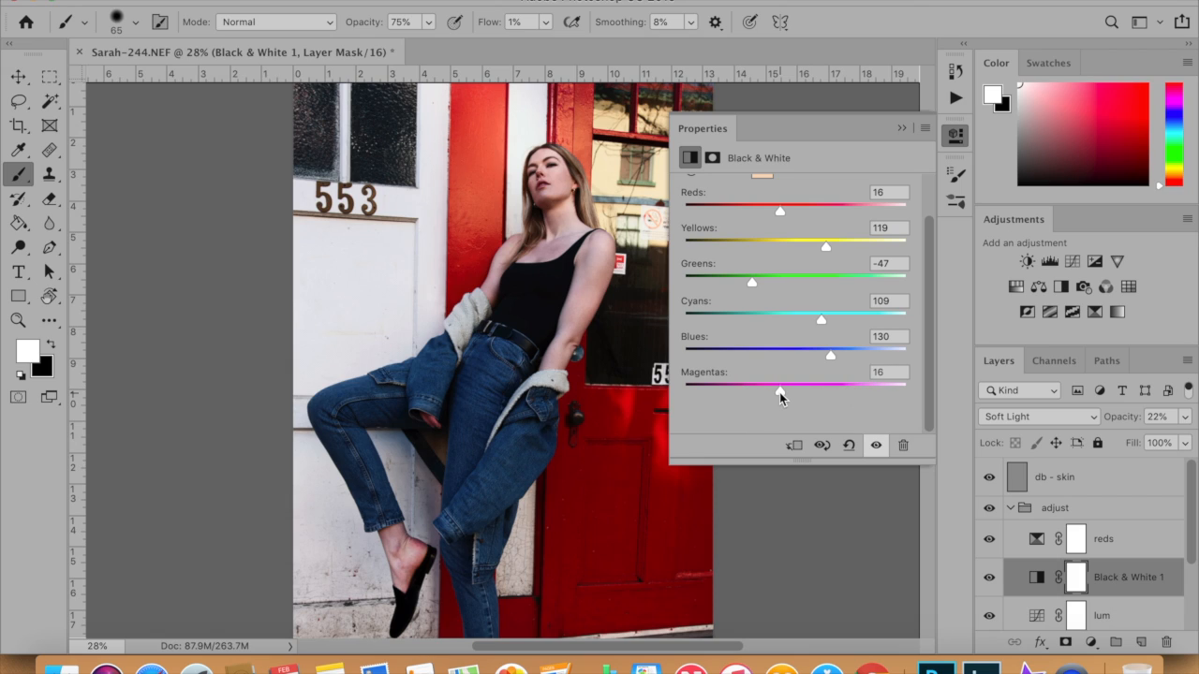
- Compare the photo with and without the Black & White layer, and with its tint off and on
click(989, 576)
click(989, 580)
click(988, 581)
click(989, 580)
click(989, 580)
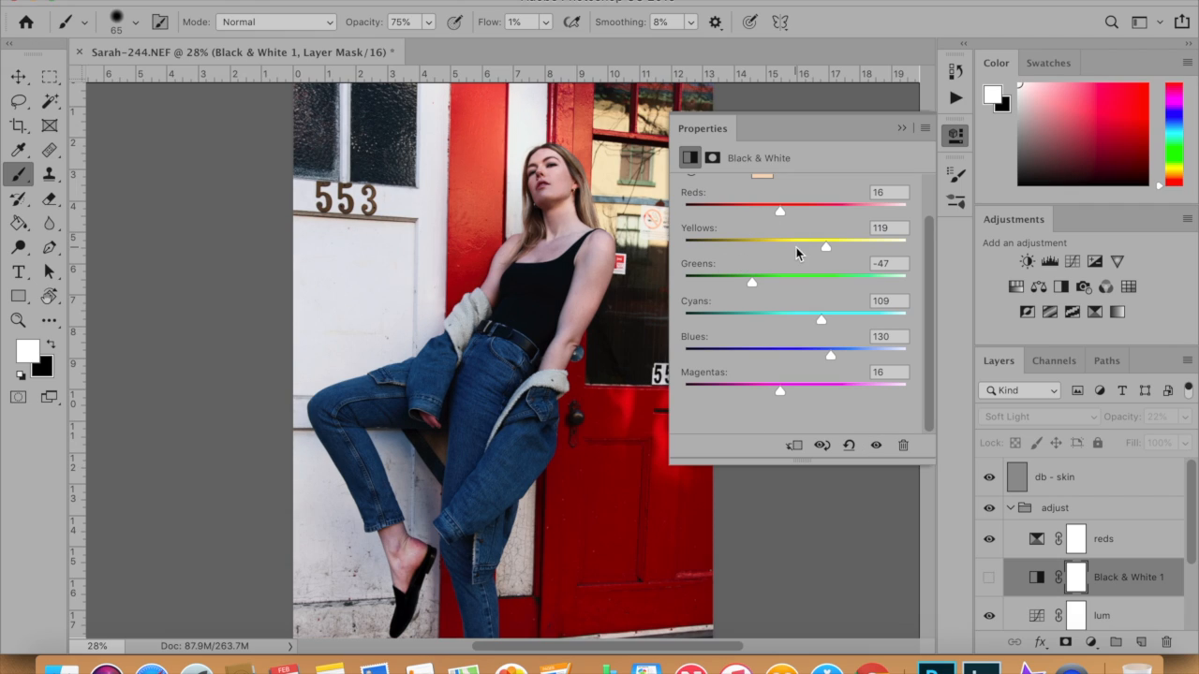
scroll(795, 254, up, 2)
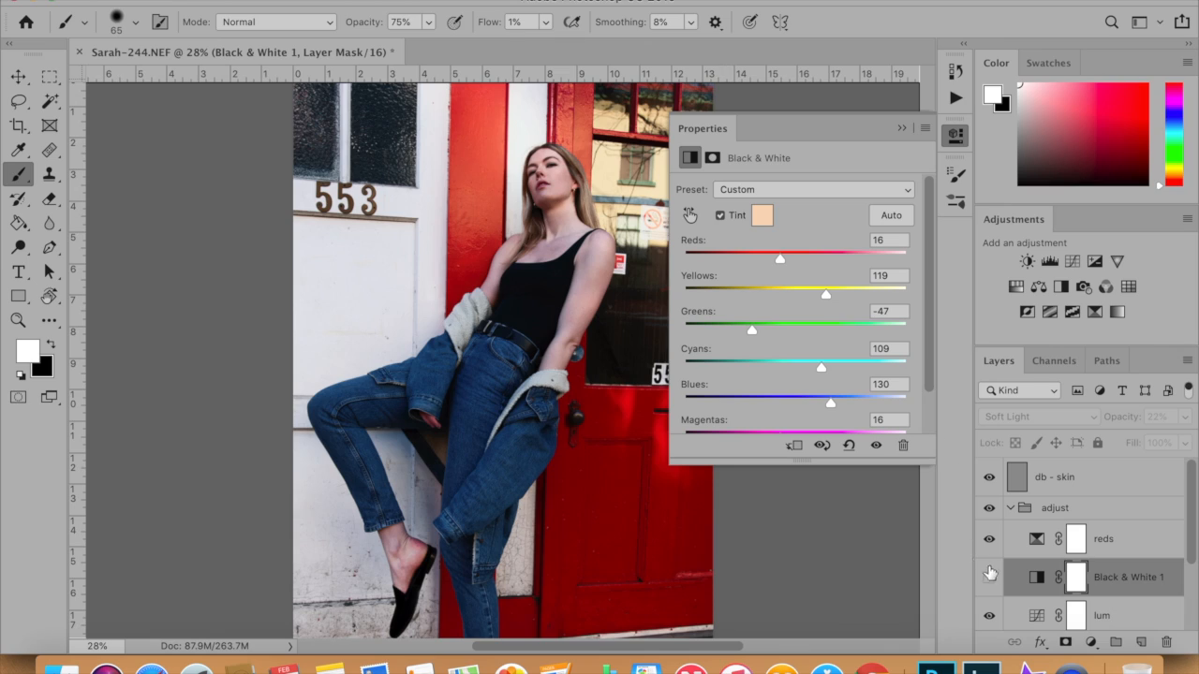
click(990, 580)
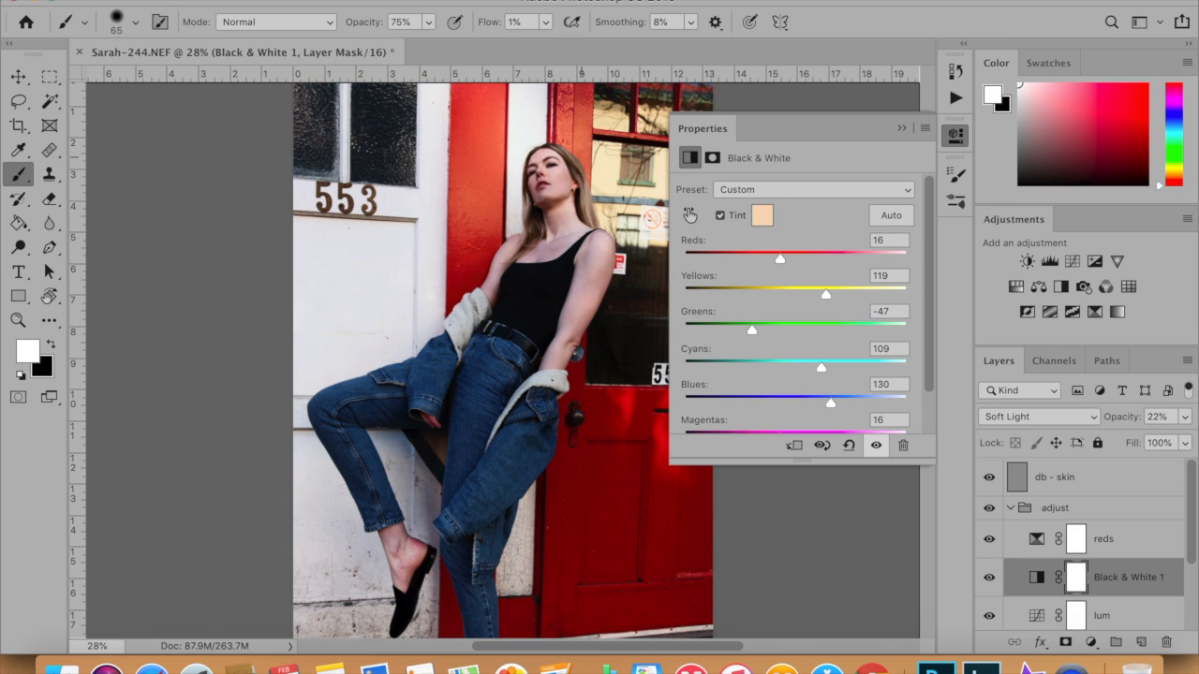
click(720, 216)
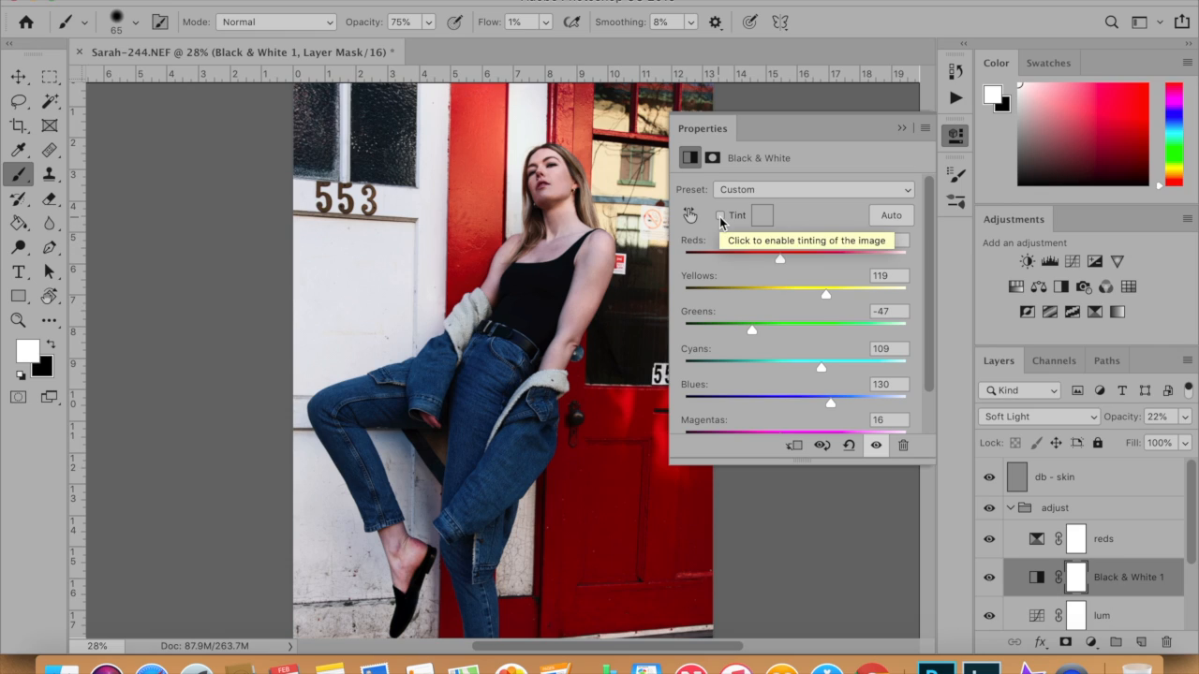
click(720, 217)
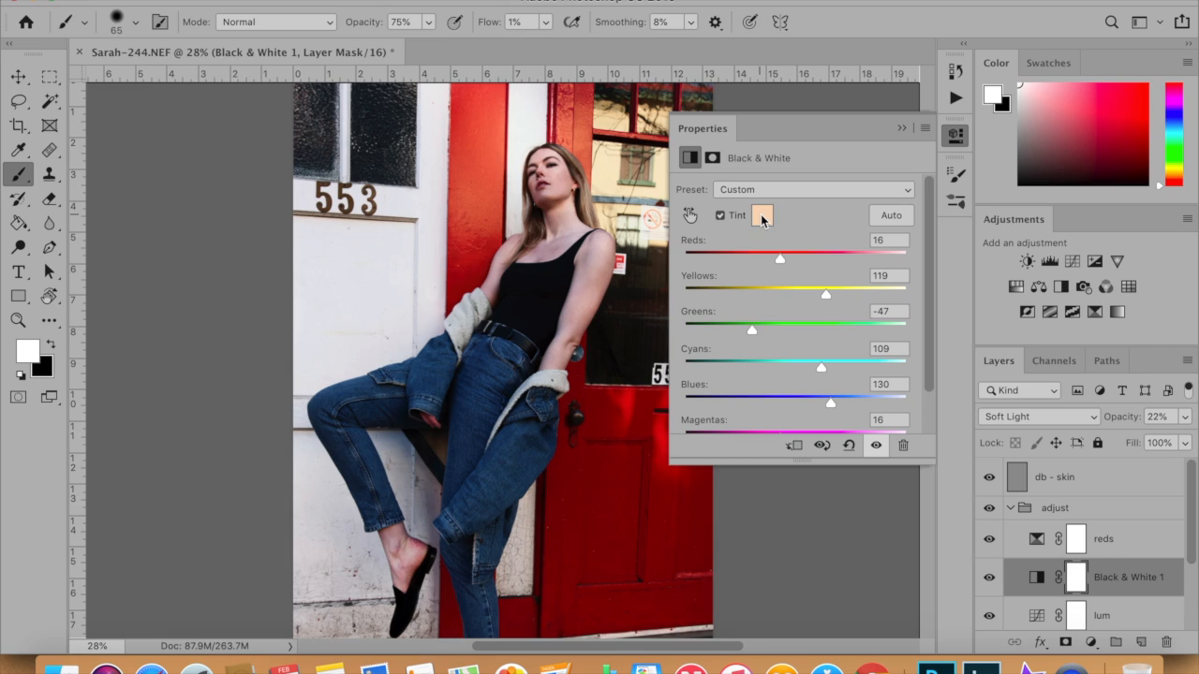
- Try orange and green tints for the Black & White layer and settle on the golden brown 856821
click(761, 217)
click(849, 270)
mouse_move(849, 270)
mouse_down()
mouse_move(874, 294)
mouse_move(881, 242)
mouse_up()
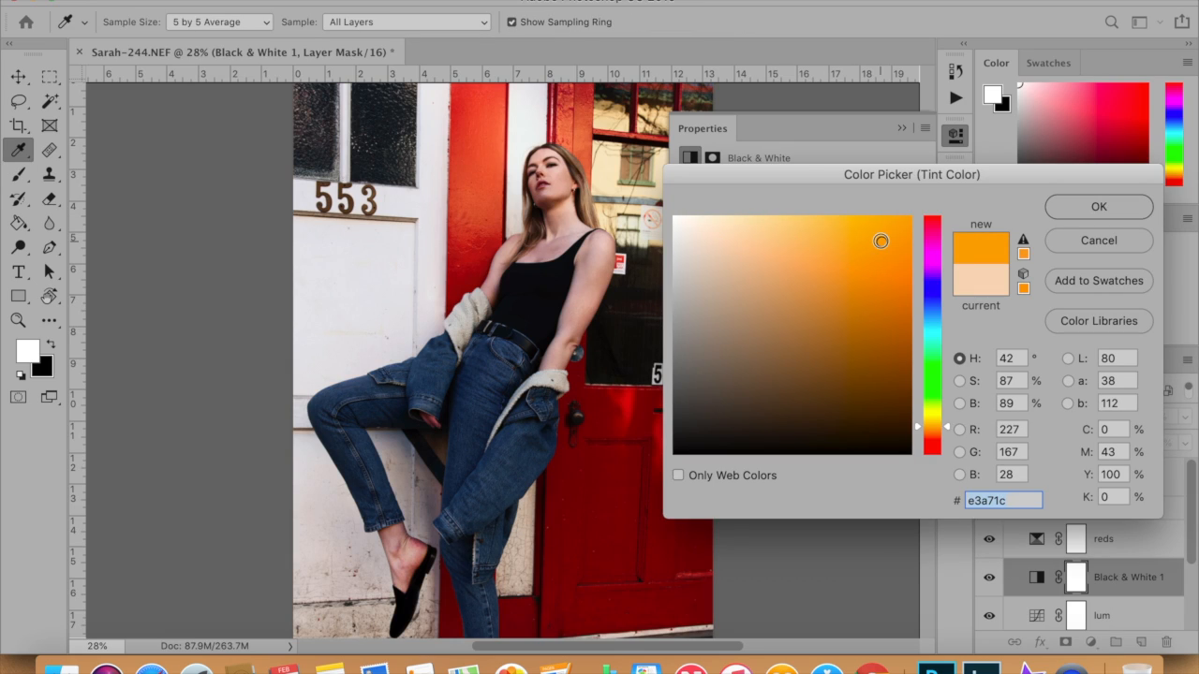
drag(940, 400, 938, 393)
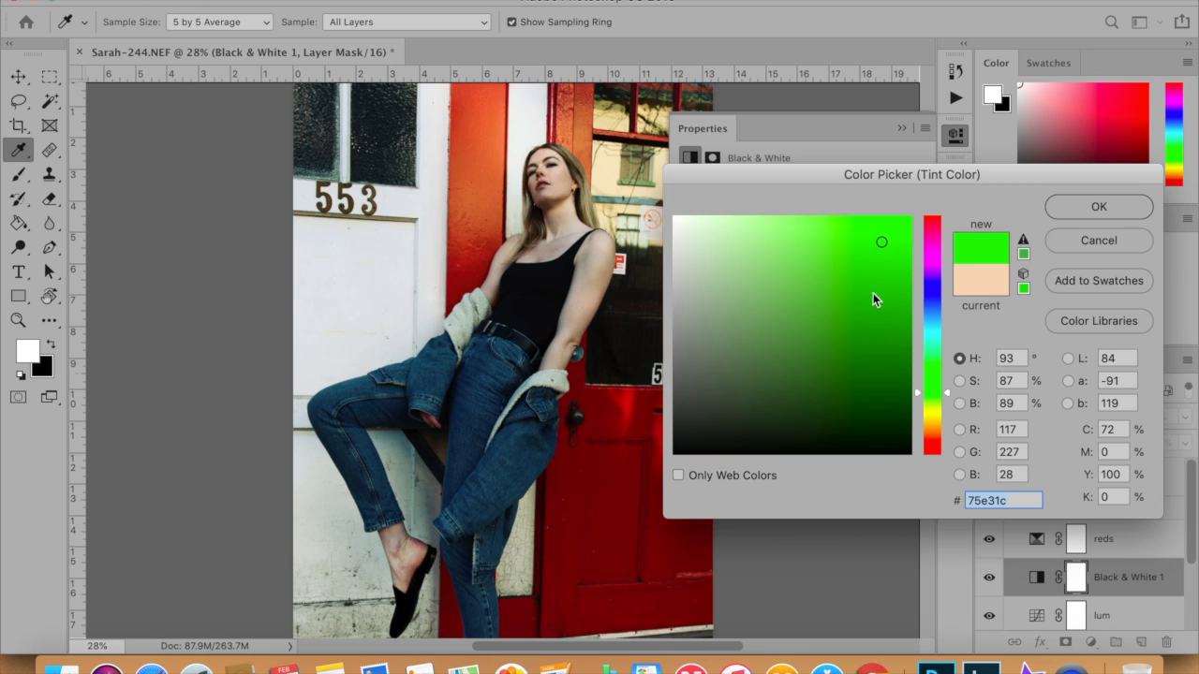
click(867, 270)
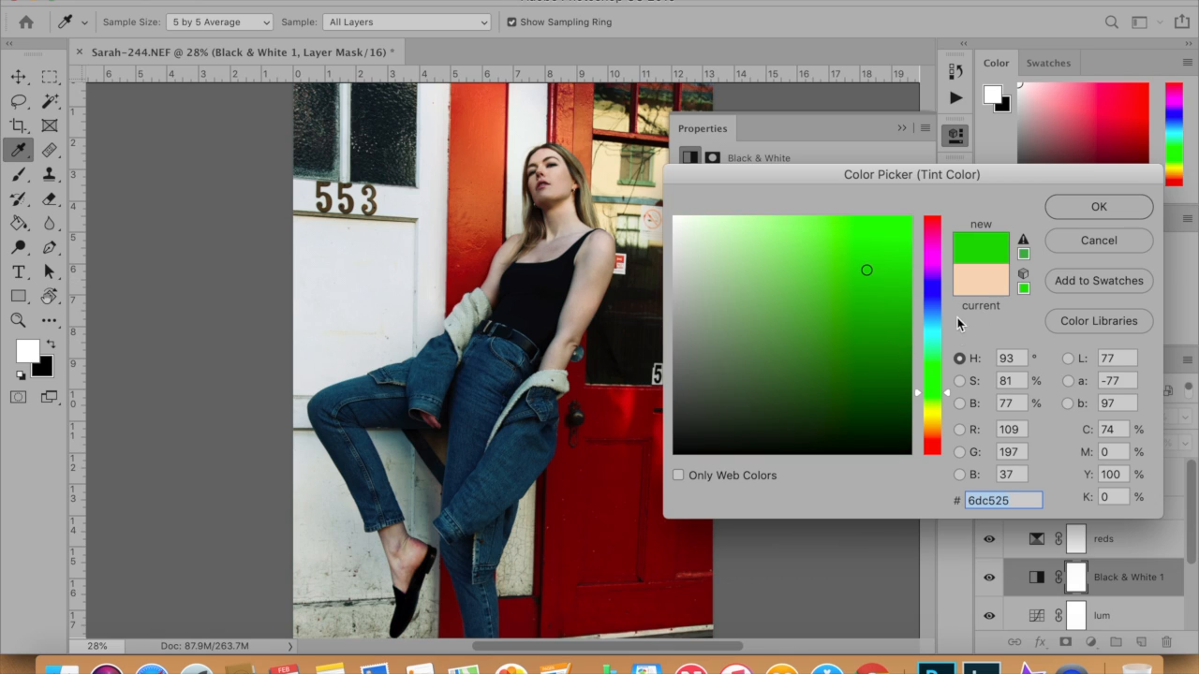
click(933, 425)
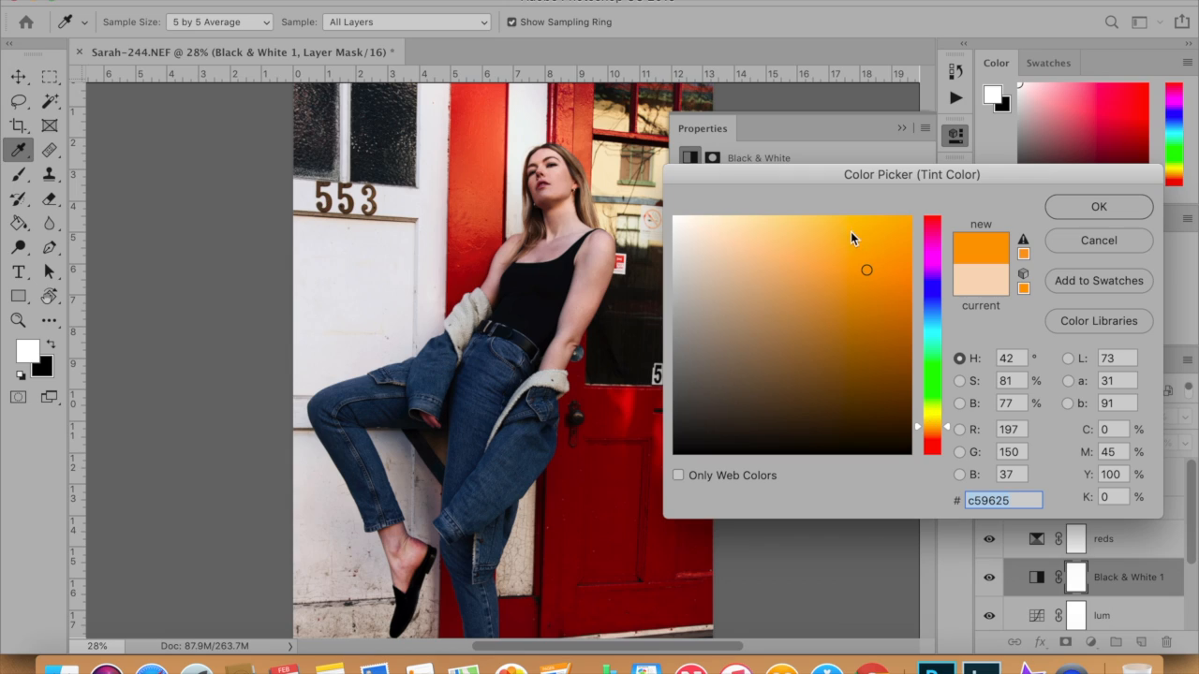
mouse_move(869, 244)
mouse_down()
mouse_move(859, 238)
mouse_move(875, 316)
mouse_move(836, 345)
mouse_move(852, 329)
mouse_up()
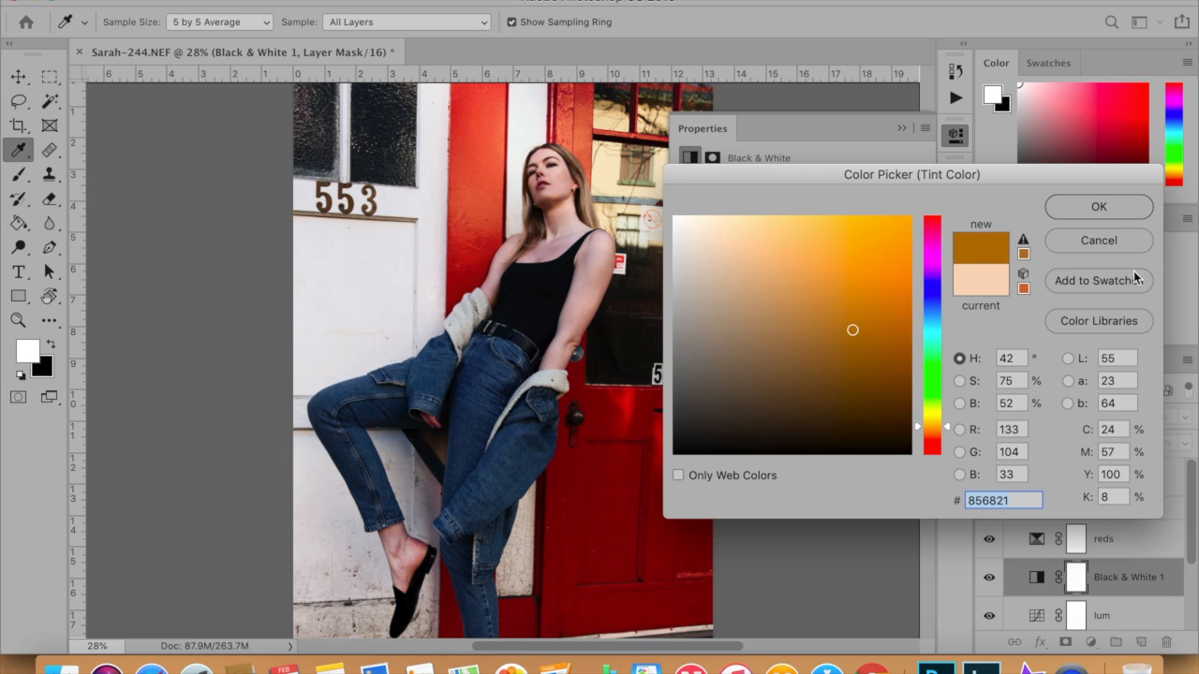
click(1130, 207)
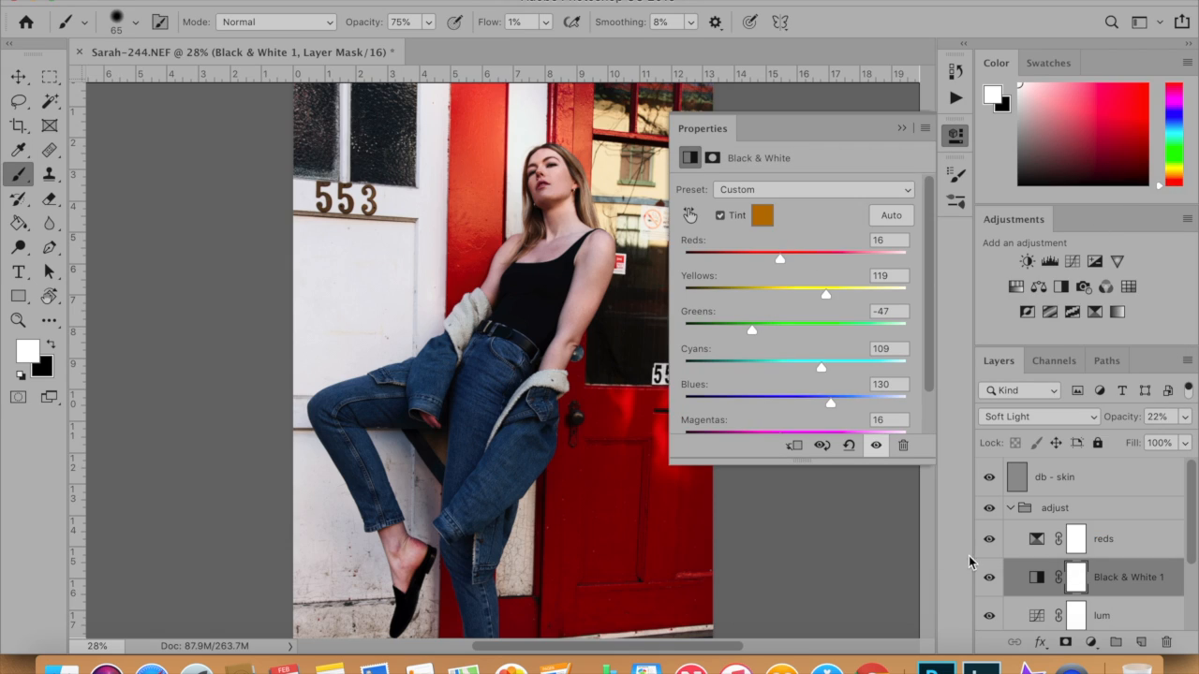
- Compare the photo with and without the golden-brown tinted Black & White layer
click(987, 578)
click(987, 579)
click(987, 578)
click(987, 578)
click(987, 577)
click(987, 578)
- Add a Selective Color layer above Black & White 1 and set its Blues to Cyan +19, Magenta +2 and Black -5
click(1087, 307)
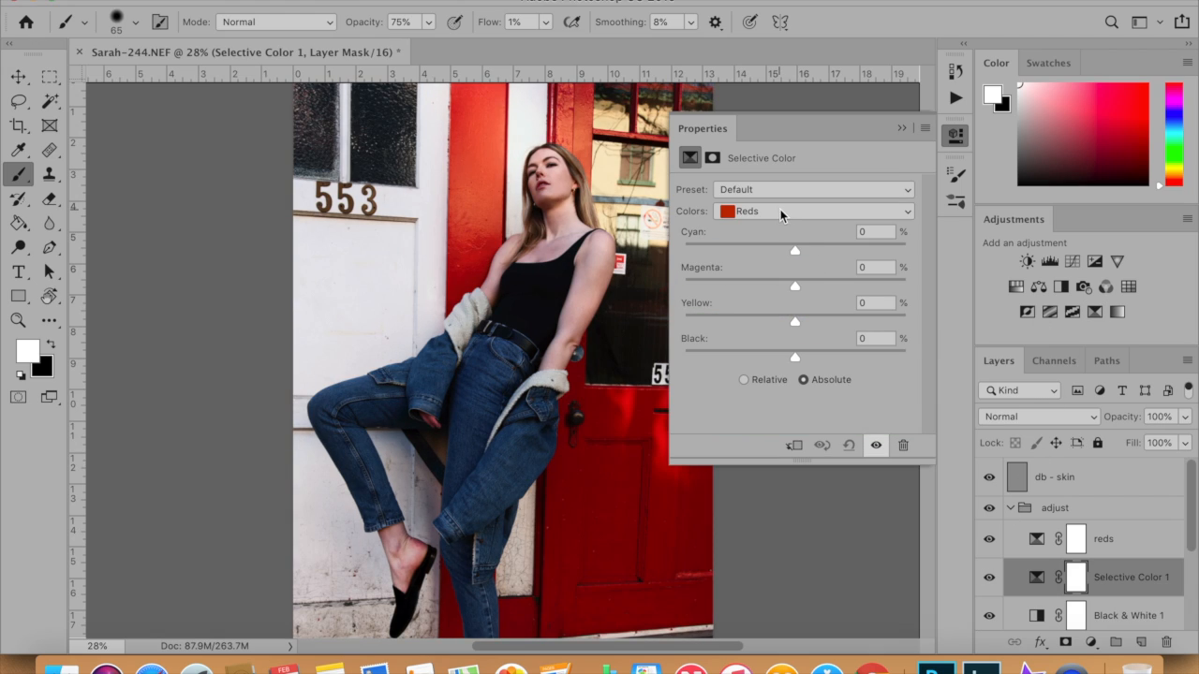
click(781, 209)
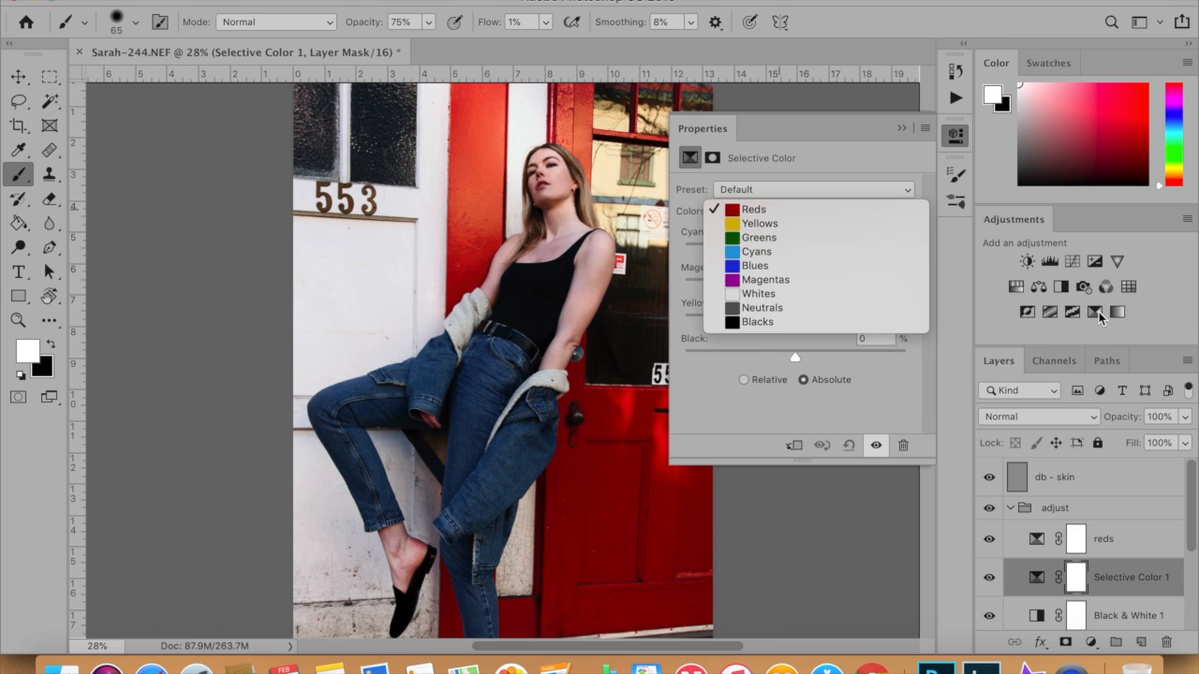
click(798, 265)
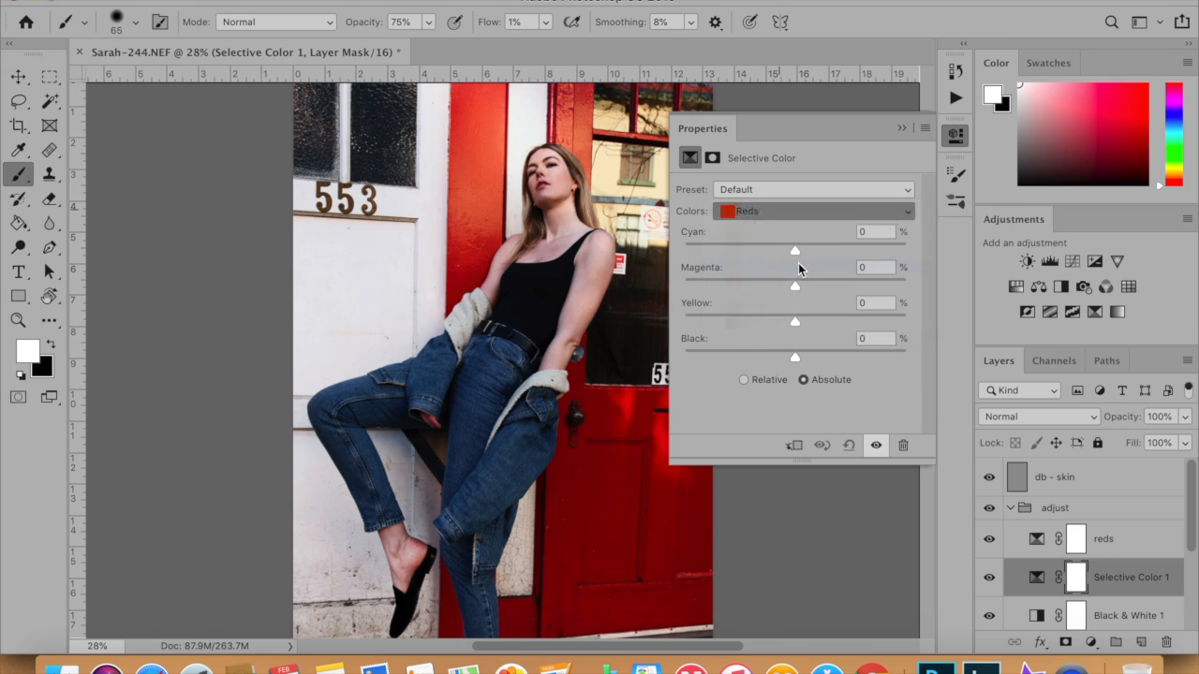
drag(805, 247, 823, 246)
mouse_move(777, 354)
mouse_down()
mouse_move(813, 356)
mouse_move(770, 357)
mouse_move(788, 356)
mouse_up()
mouse_move(795, 285)
mouse_down()
mouse_move(808, 284)
mouse_move(797, 286)
mouse_up()
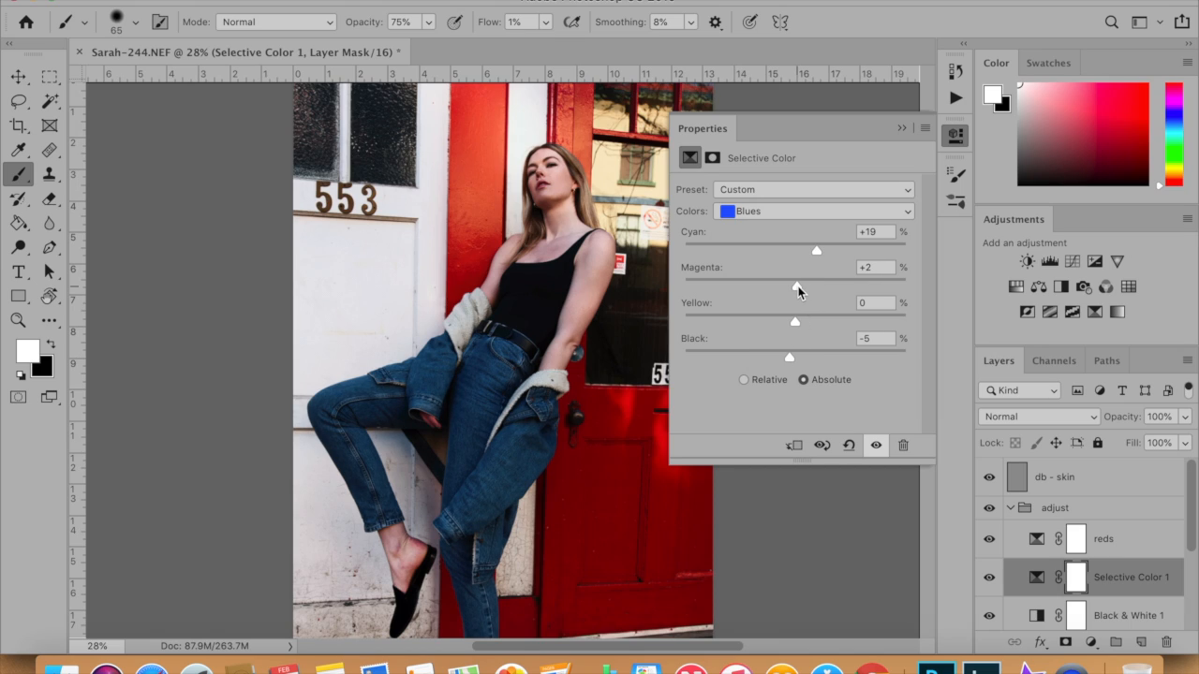
- Rename the new Selective Color layer as blues and compare the photo with and without the adjust group
double_click(1122, 578)
text(blues)
key(Return)
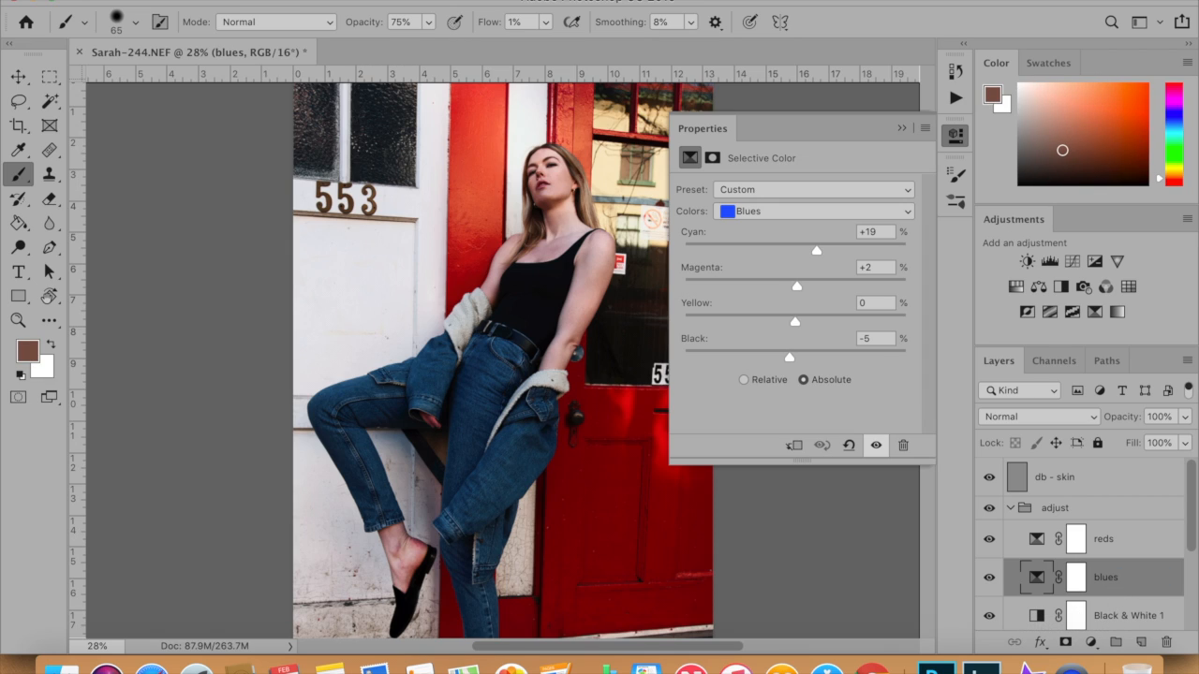
click(988, 507)
click(988, 508)
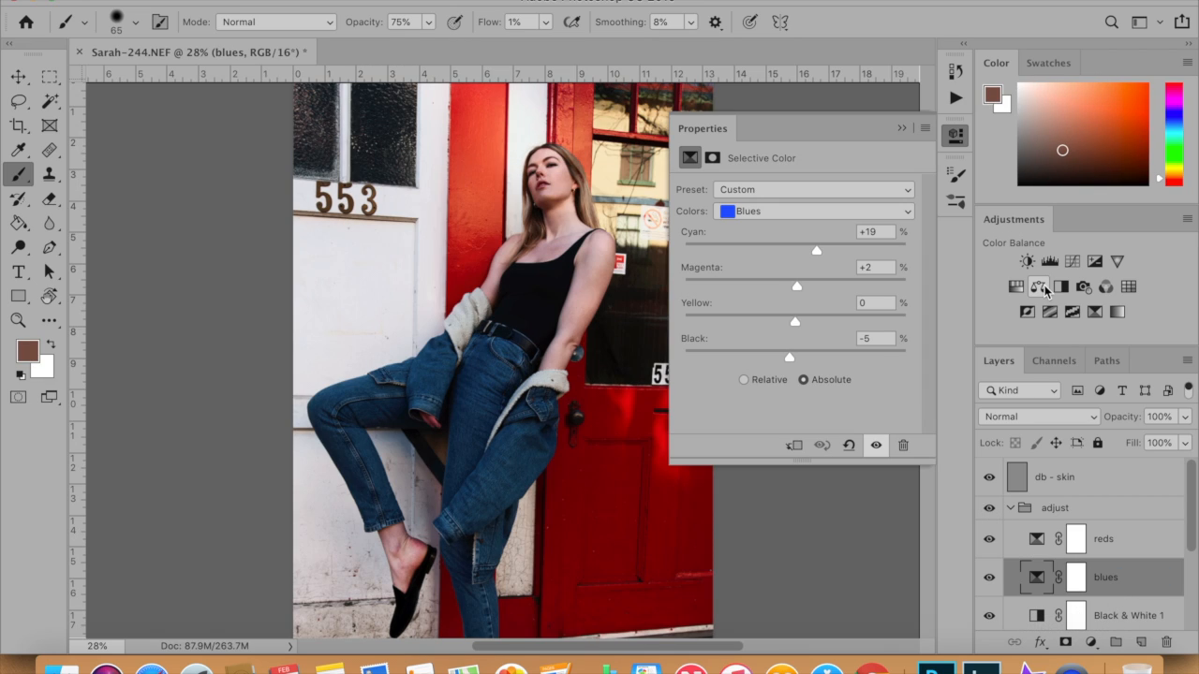
- Add a Color Balance layer above blues and set its Shadows to +1 red and +1 blue
click(1043, 287)
click(758, 191)
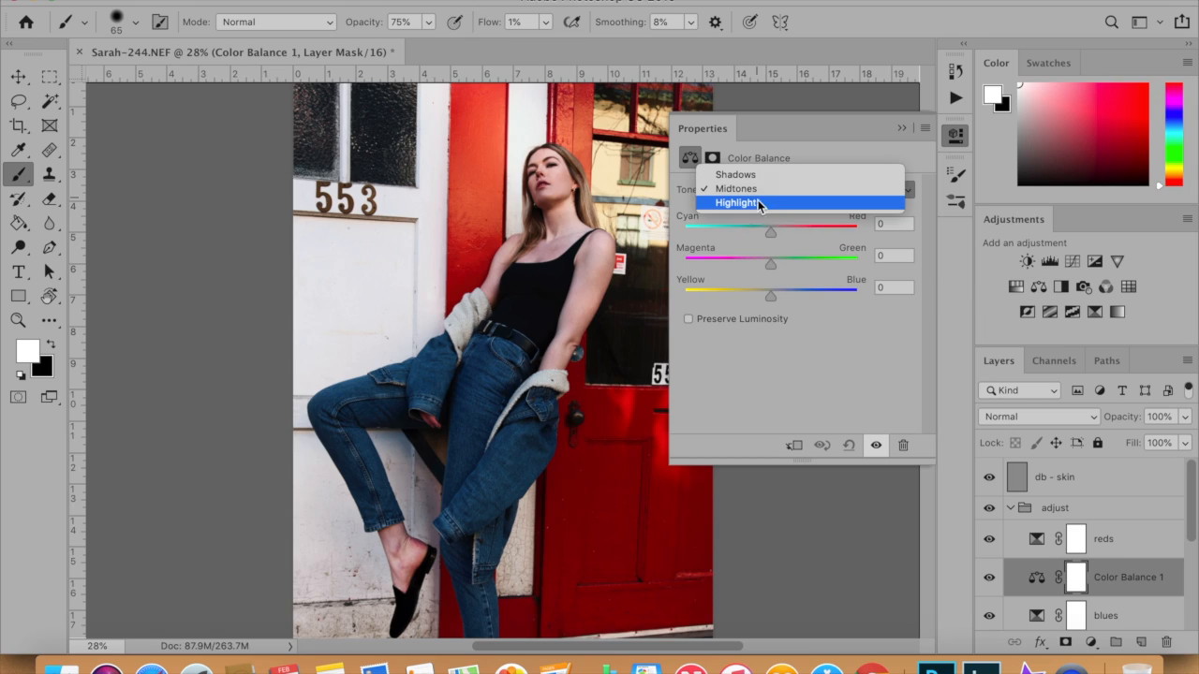
click(751, 174)
click(772, 235)
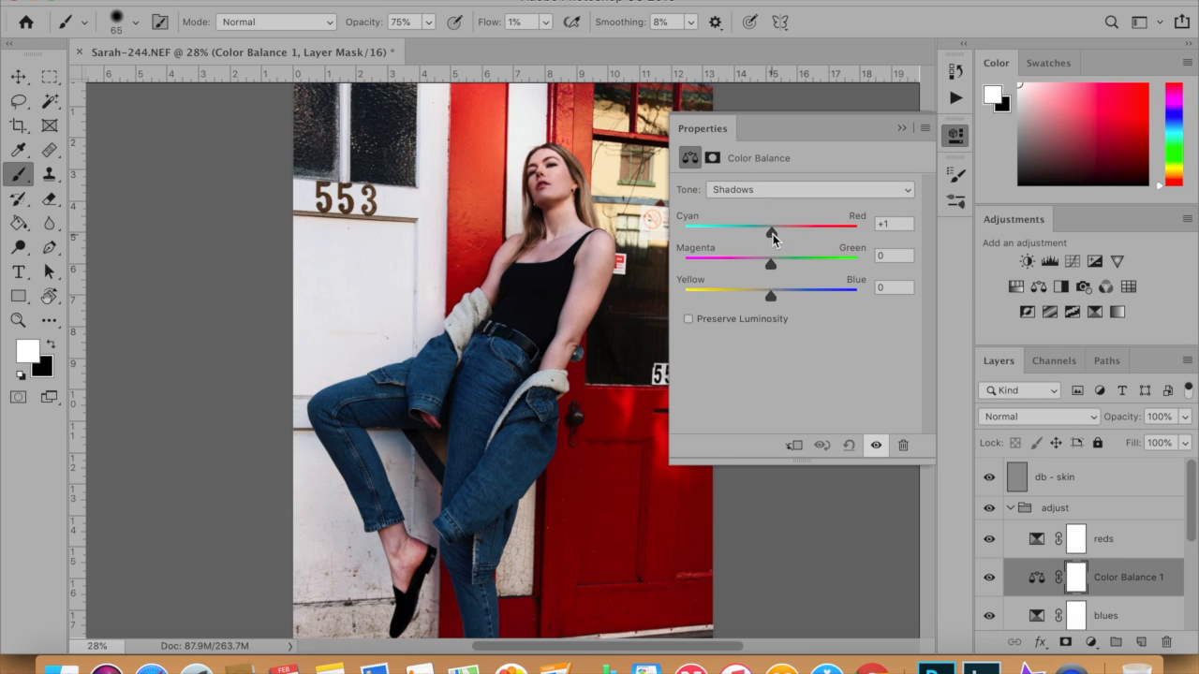
click(773, 295)
- Set the Color Balance Highlights to -9 on Yellow/Blue with Magenta/Green at 0, and compare the photo with and without the layer
click(782, 191)
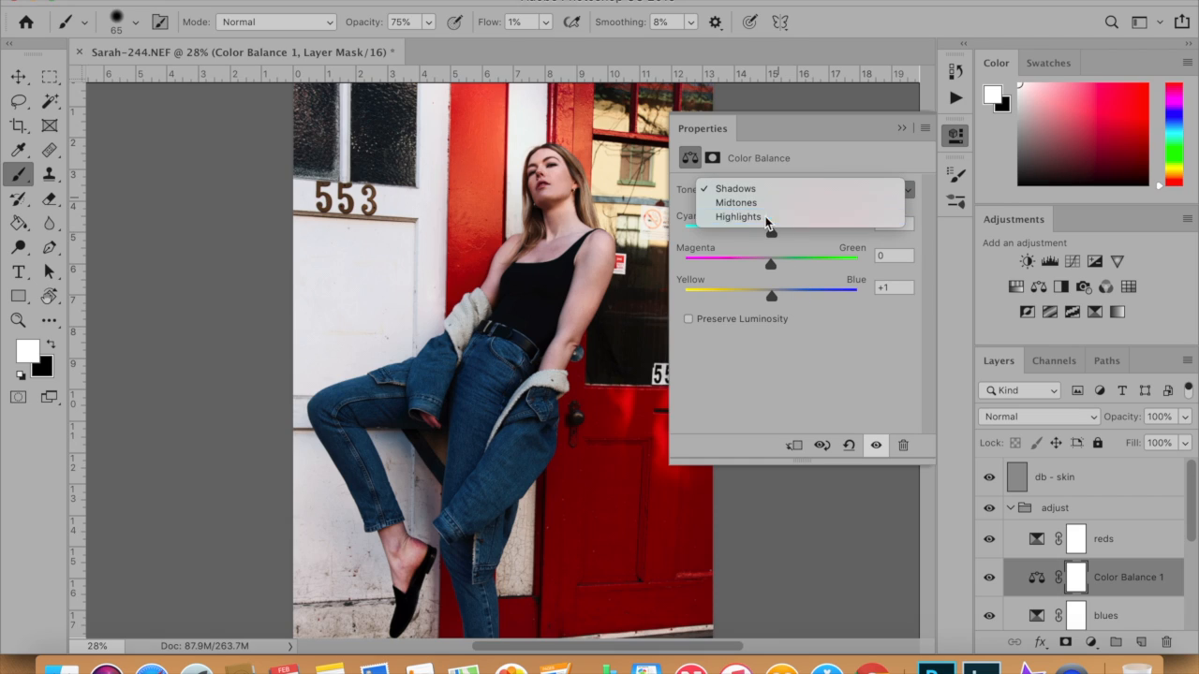
click(766, 216)
mouse_move(770, 264)
mouse_down()
mouse_move(732, 267)
mouse_move(795, 265)
mouse_move(667, 267)
mouse_move(859, 269)
mouse_move(771, 264)
mouse_up()
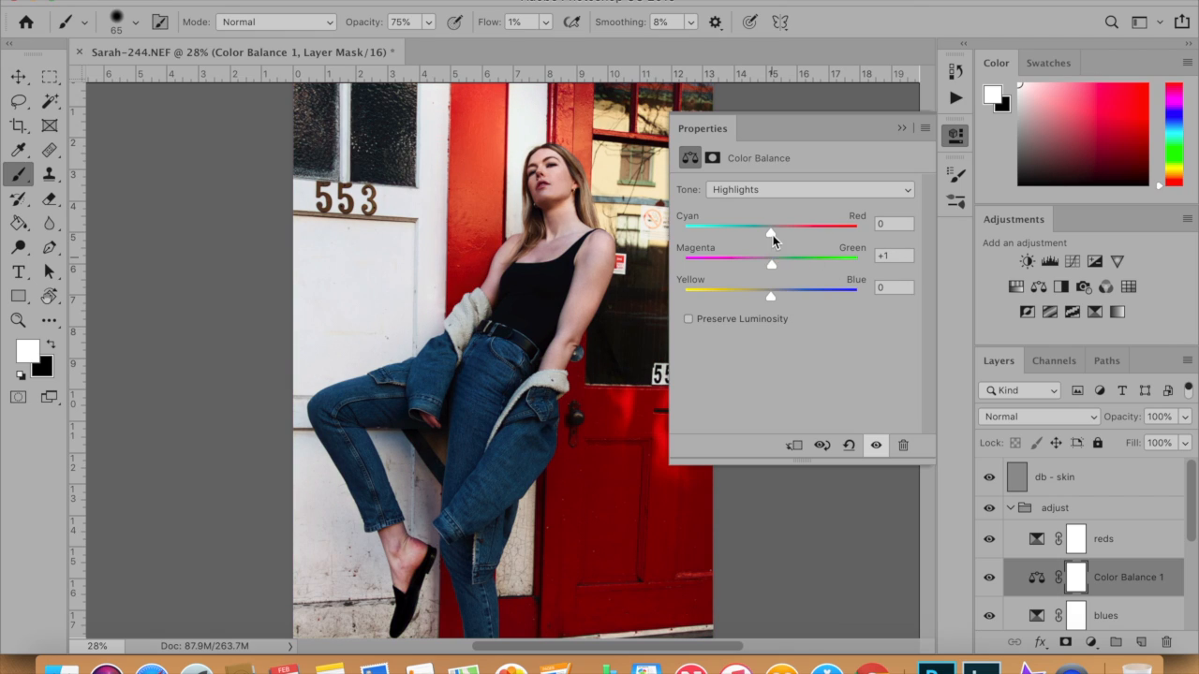
click(887, 257)
text(0)
key(Return)
click(766, 291)
drag(764, 290, 764, 292)
click(989, 578)
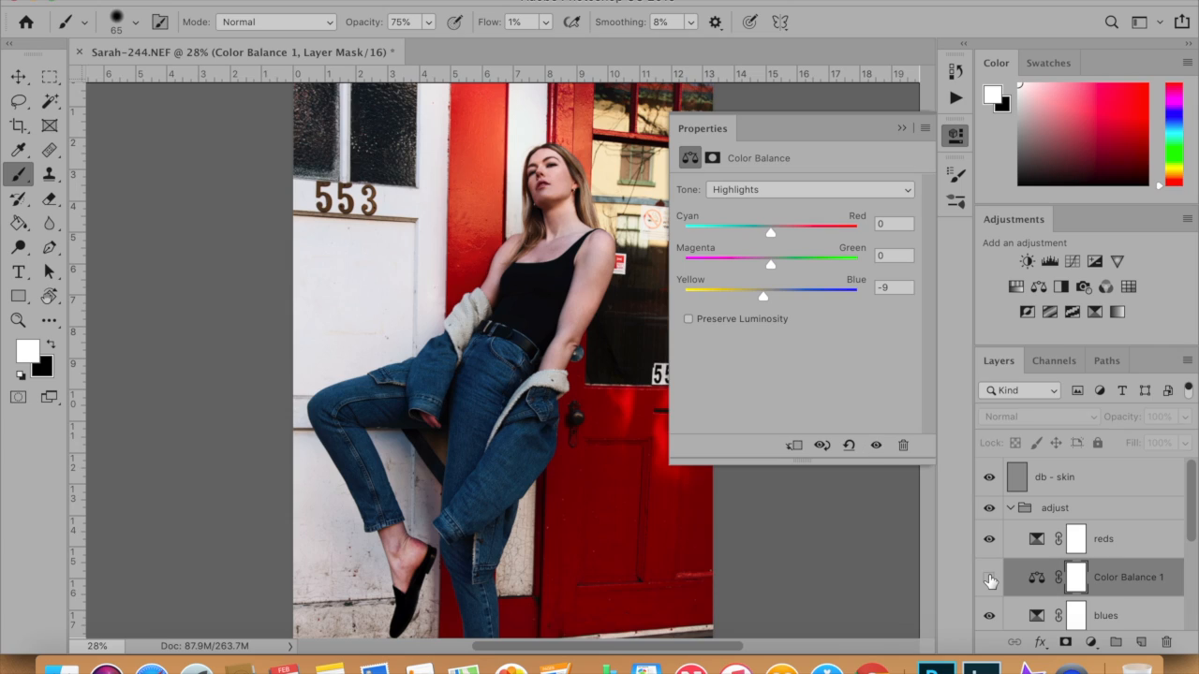
click(988, 581)
- Rename the Color Balance layer as CB- blue/ red shadow
double_click(1150, 577)
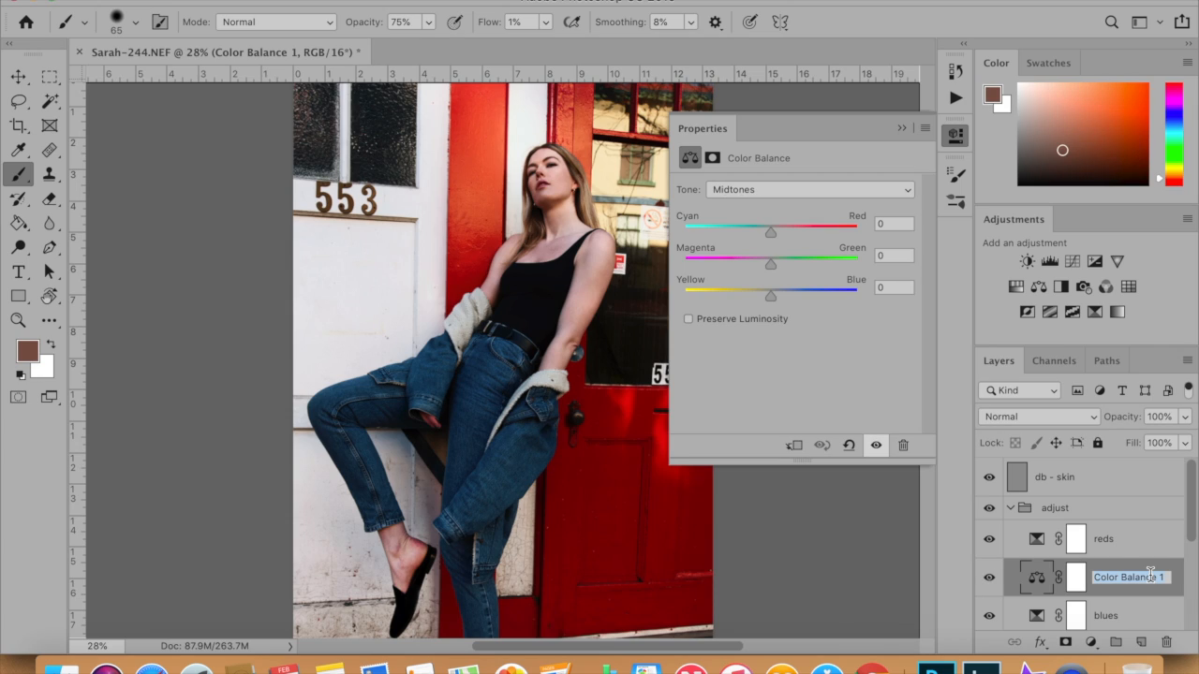
text(CB- blue/ red shadow)
key(Return)
- Shorten the Color Balance layer's name to blue red sha
double_click(1129, 577)
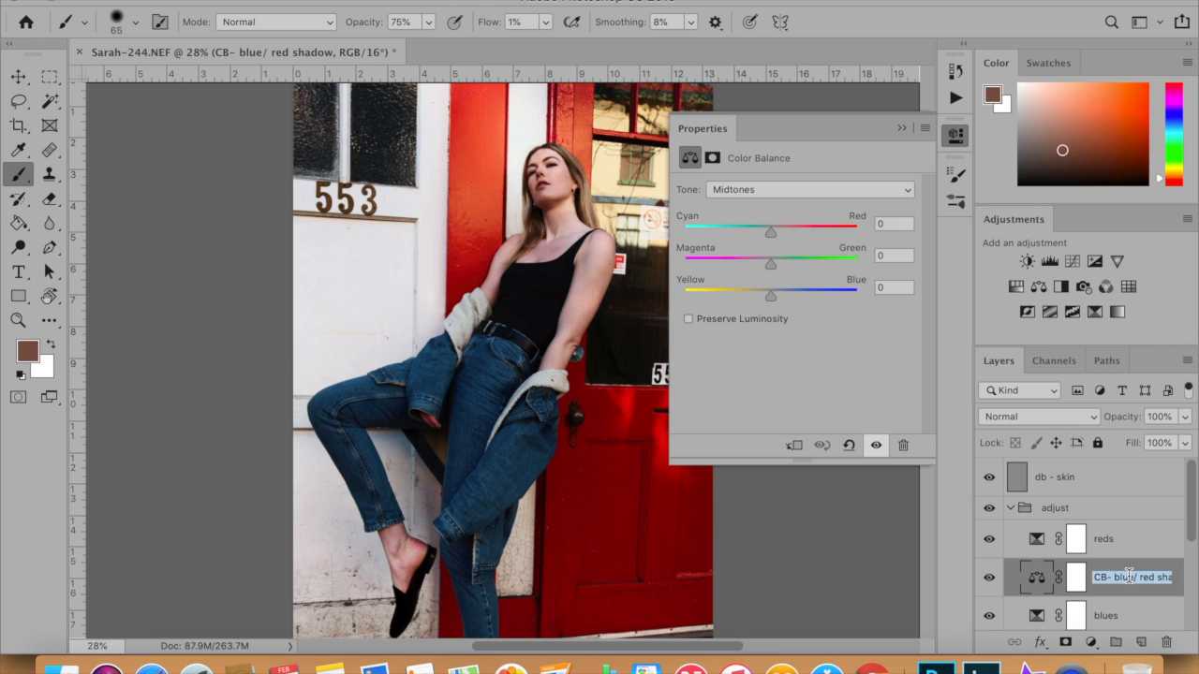
key(BackSpace)
text(blue red sha)
key(Return)
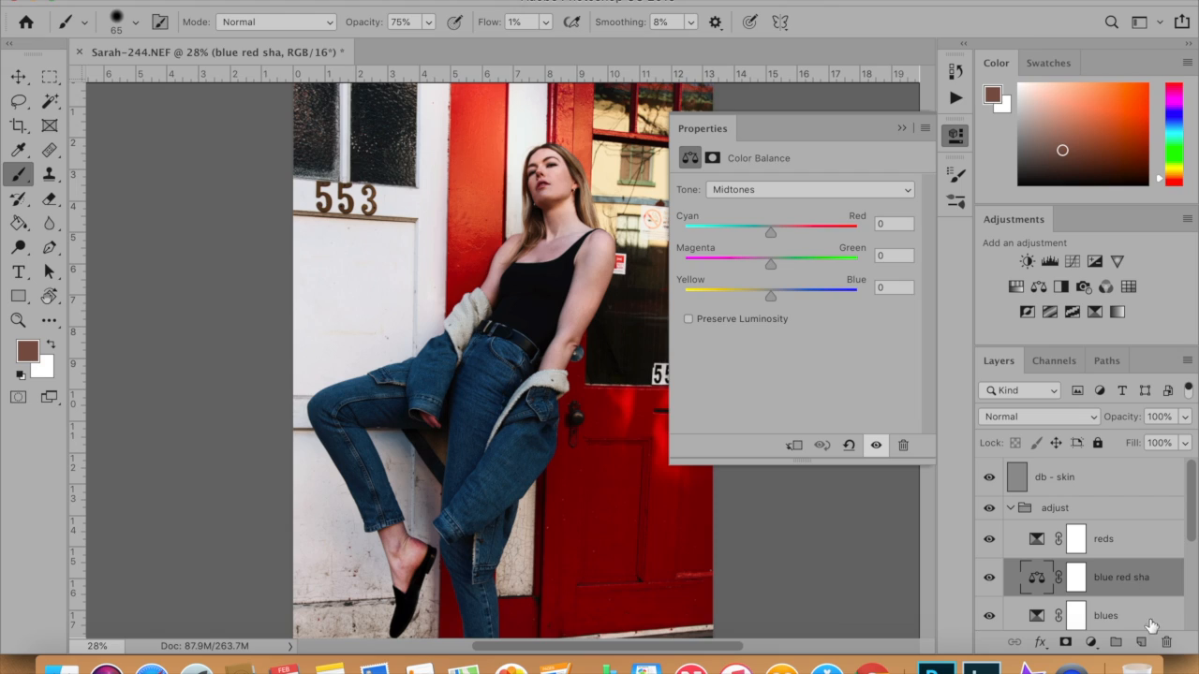
- Compare the photo with and without the adjust group, and delete the Gradient Map 1 layer
click(990, 508)
click(989, 508)
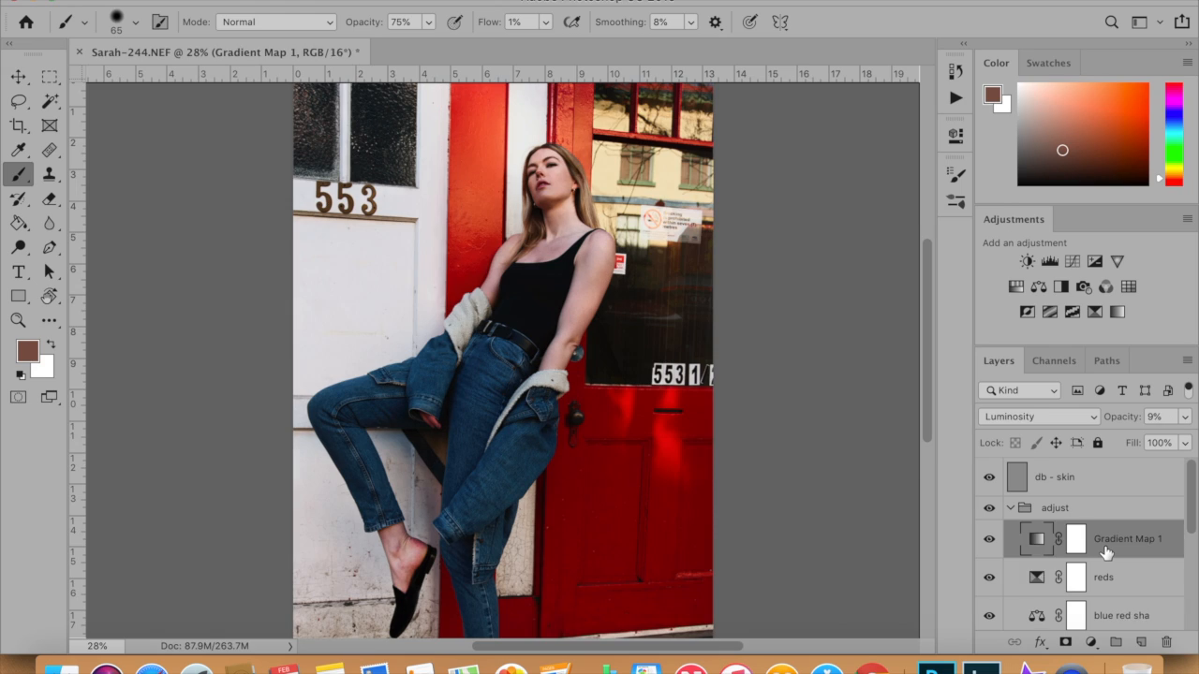
key(Delete)
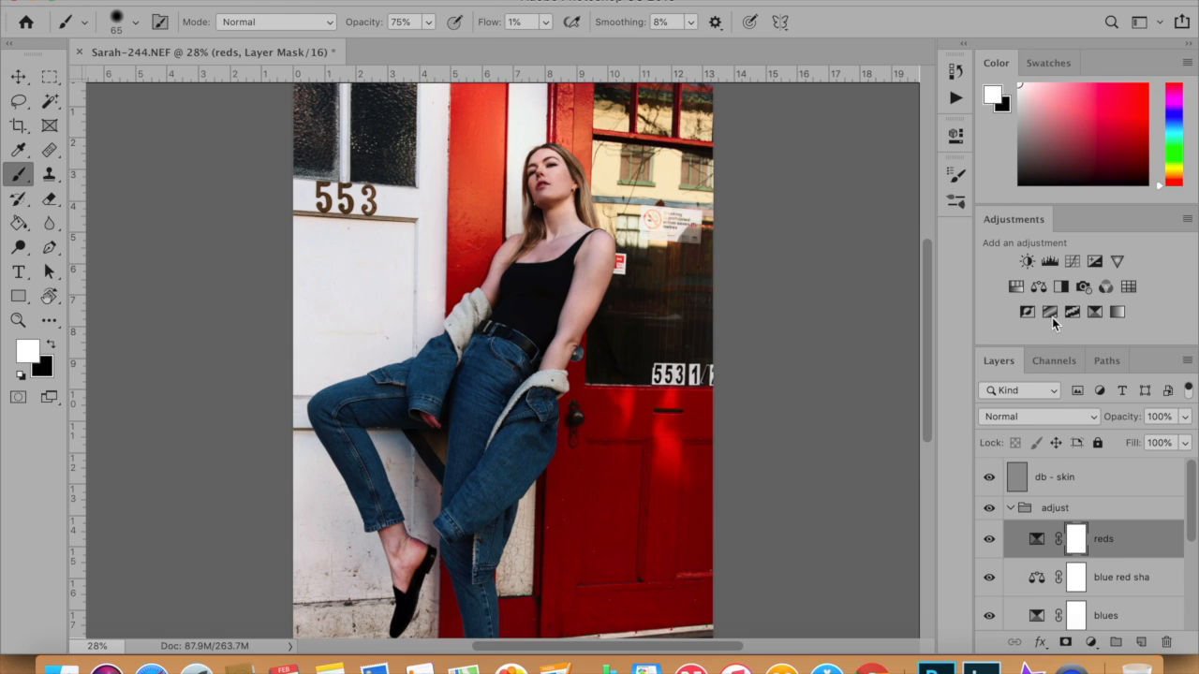
- Add a Hue/Saturation layer above reds with its Reds Saturation at +6, and rename it as reds +sat
click(1017, 287)
click(746, 214)
click(733, 227)
mouse_move(795, 290)
mouse_down()
mouse_move(861, 295)
mouse_move(802, 291)
mouse_up()
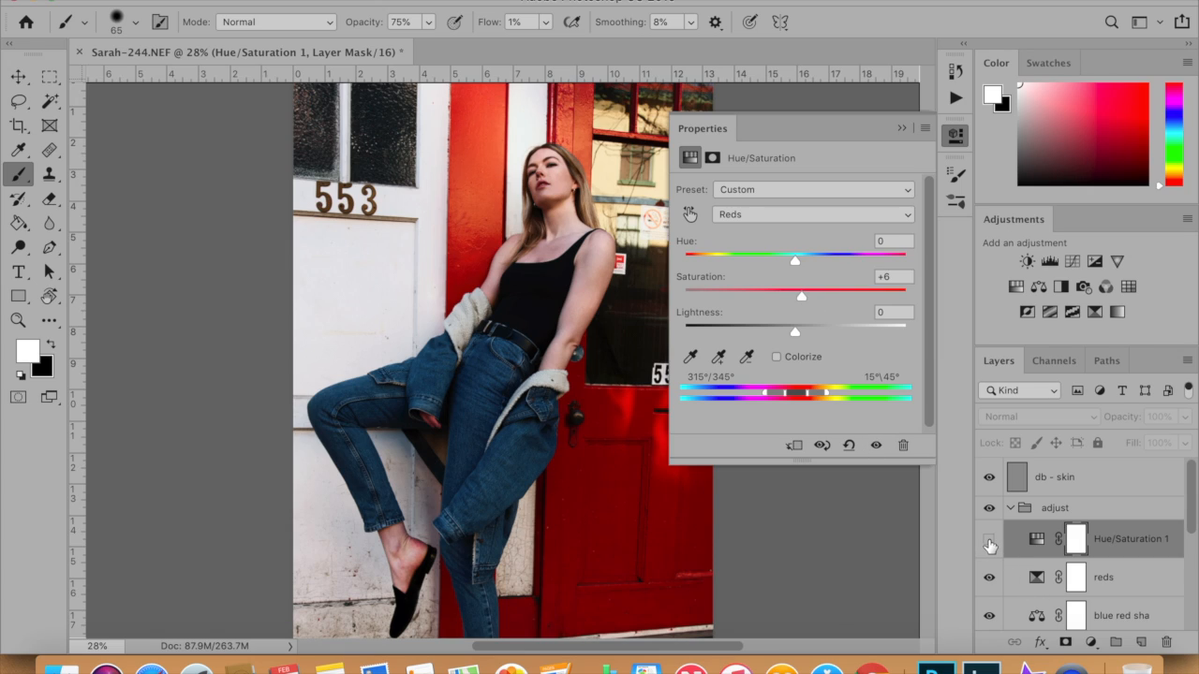
double_click(1115, 540)
text(reds +sat)
key(Return)
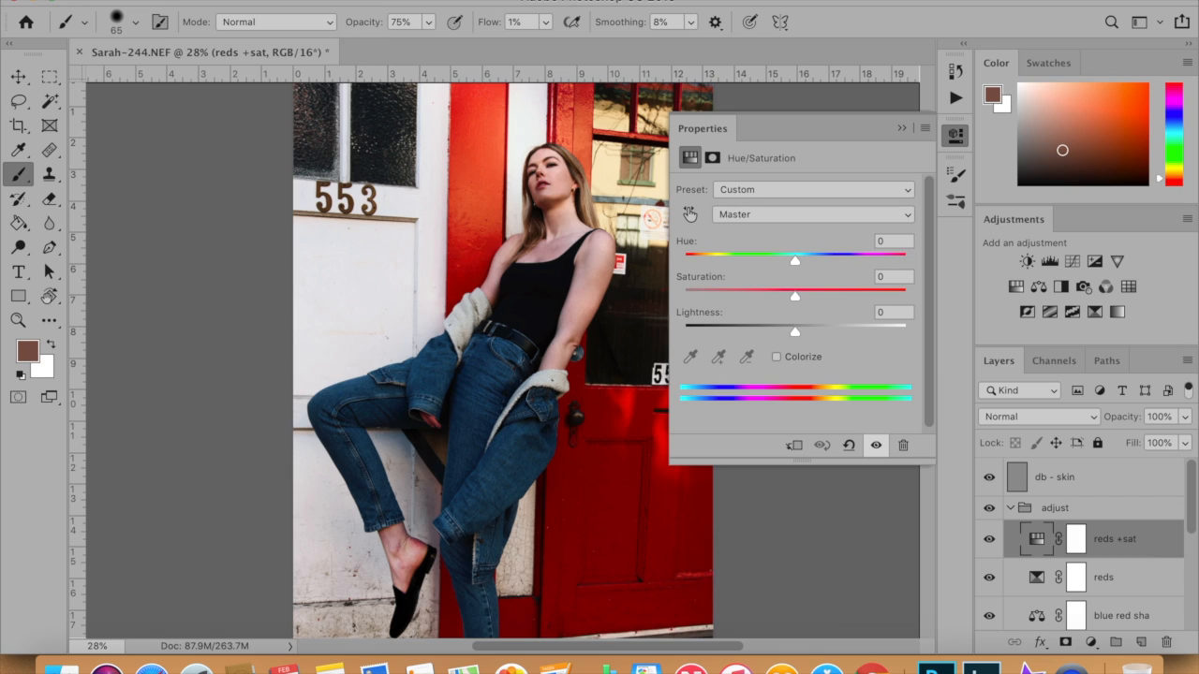
- Compare the whole photo with and without the adjust group
click(989, 508)
click(989, 509)
click(902, 126)
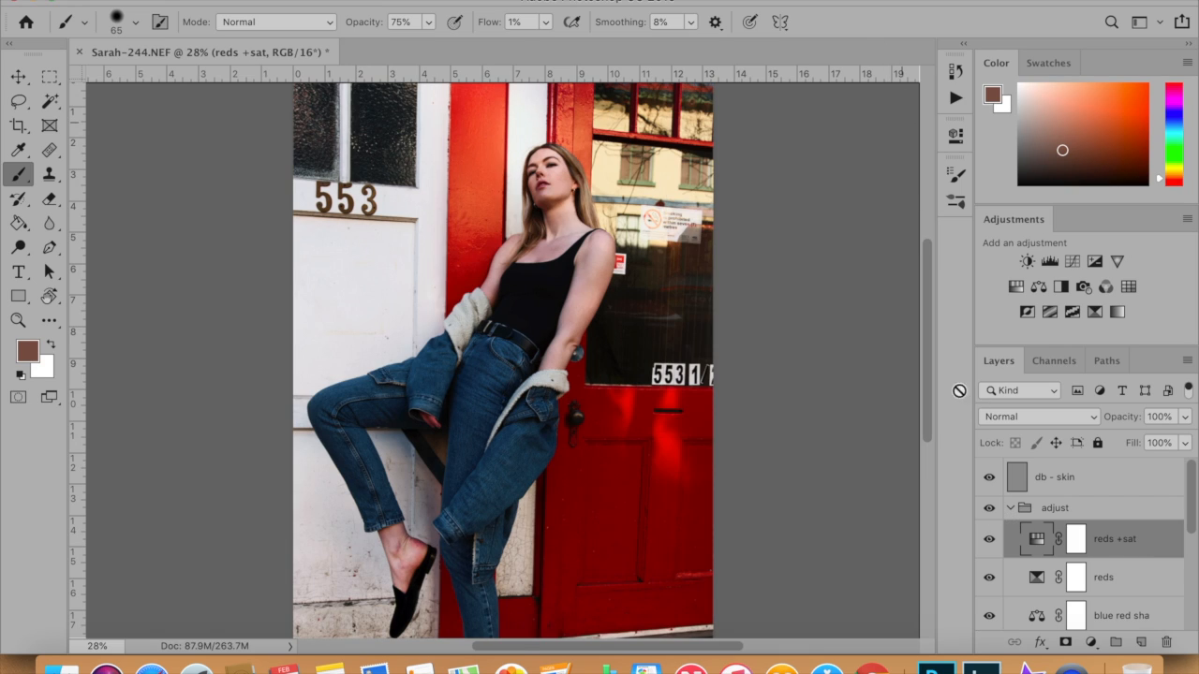
key(super+minus)
key(super+minus)
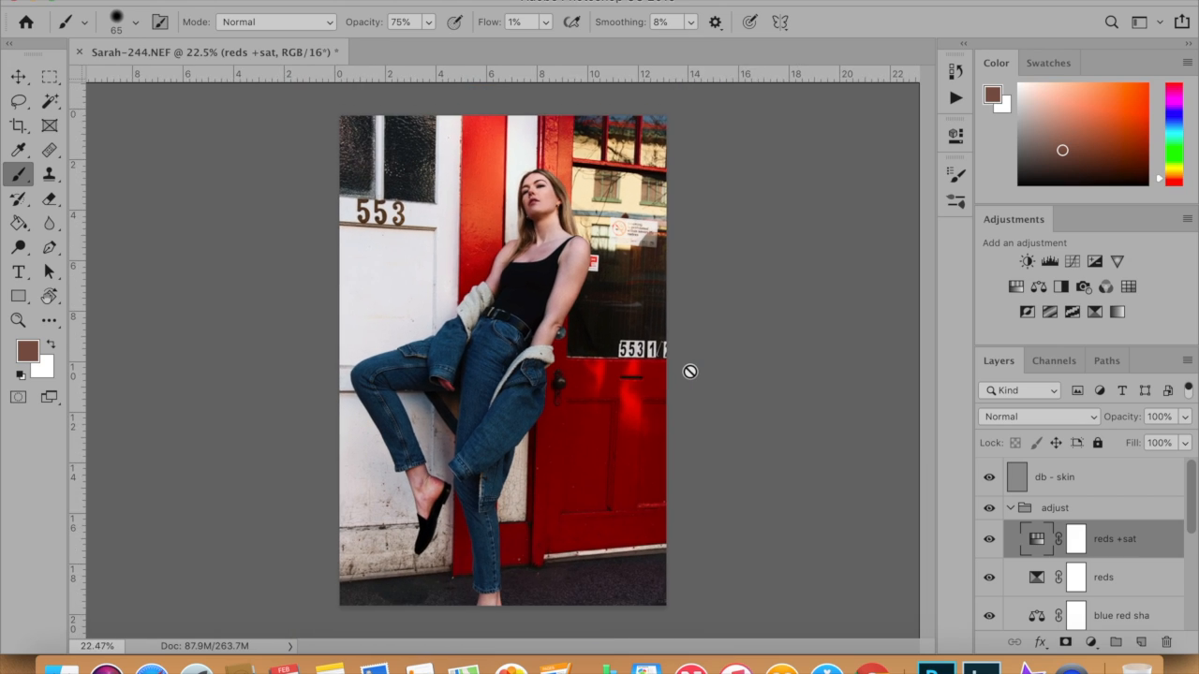
click(990, 510)
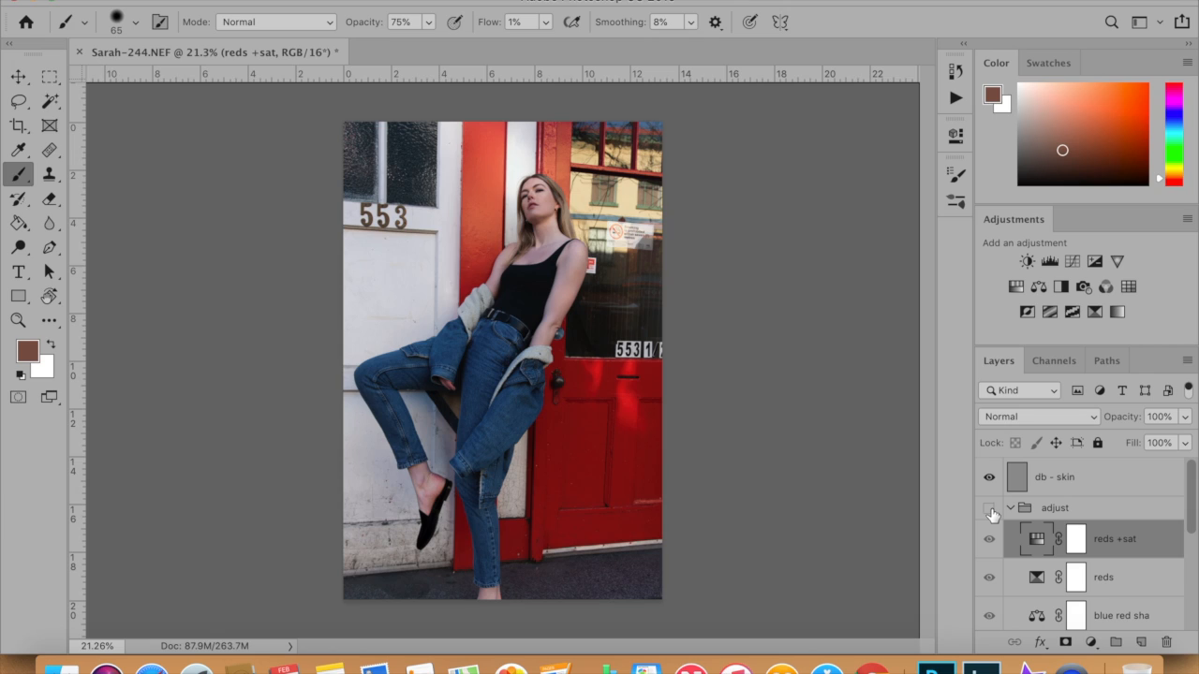
click(990, 510)
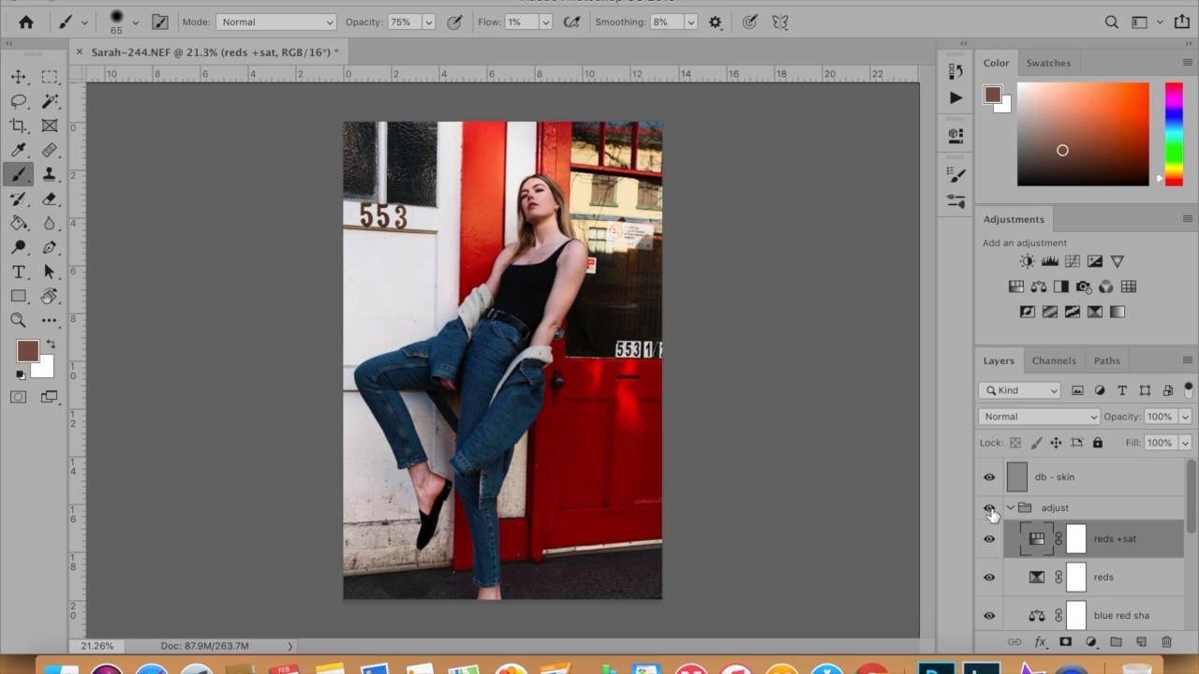
click(990, 509)
click(990, 510)
- Add a Curves layer above reds +sat and lift its black point slightly, anchoring the curve with two points in the darker tones
click(1073, 261)
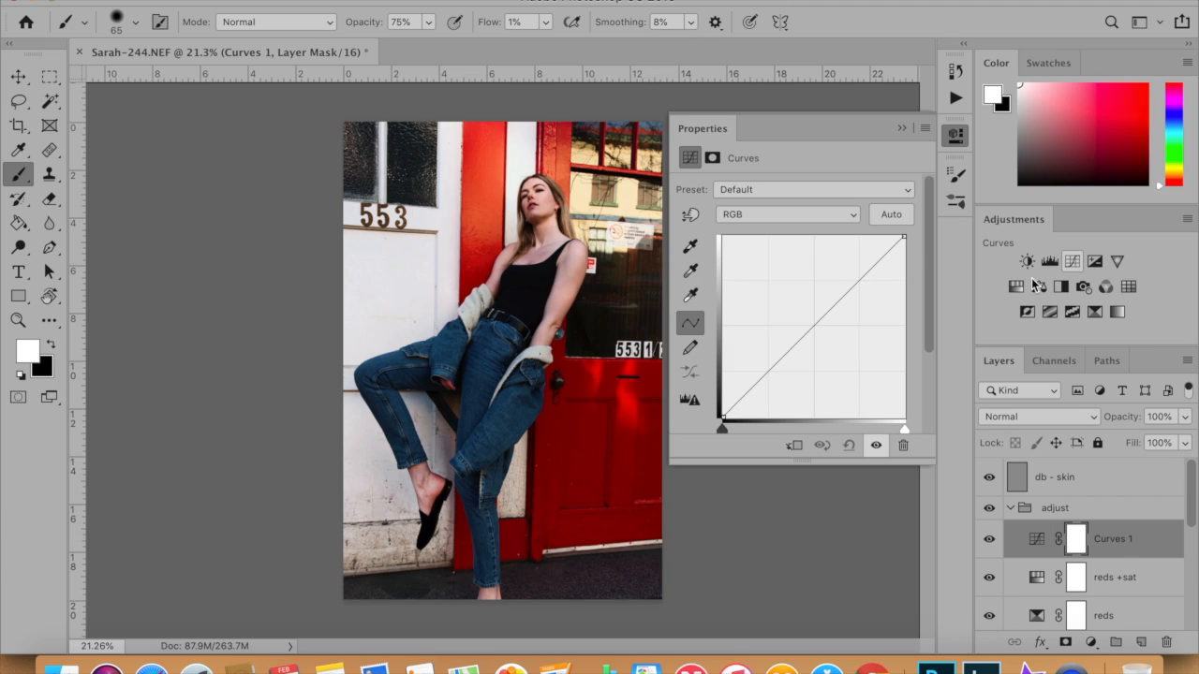
click(759, 382)
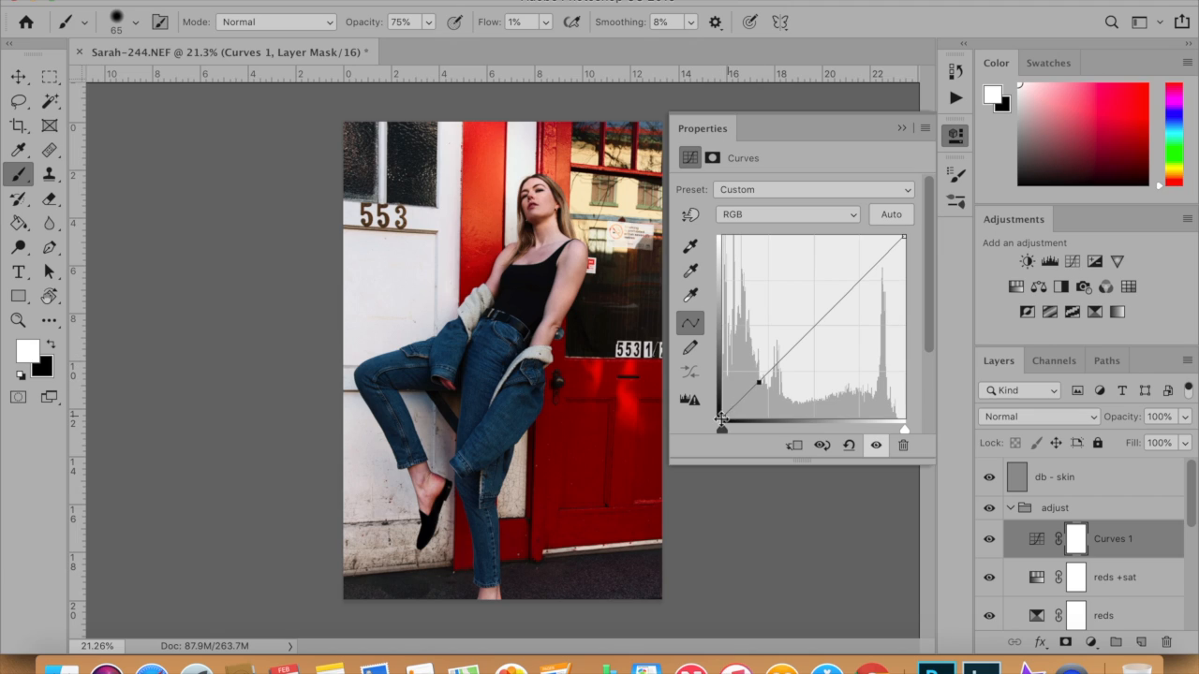
drag(723, 415, 721, 411)
drag(780, 364, 780, 362)
- Compare the photo with and without the new Curves layer
click(988, 539)
click(987, 540)
click(987, 540)
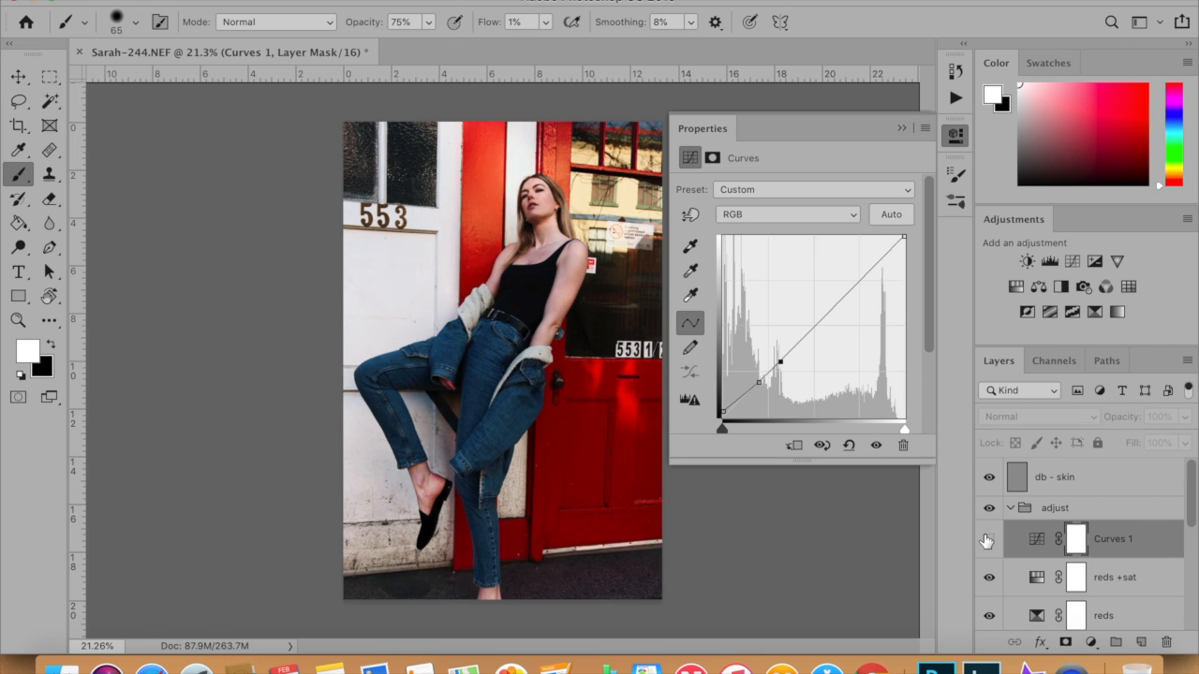
click(987, 539)
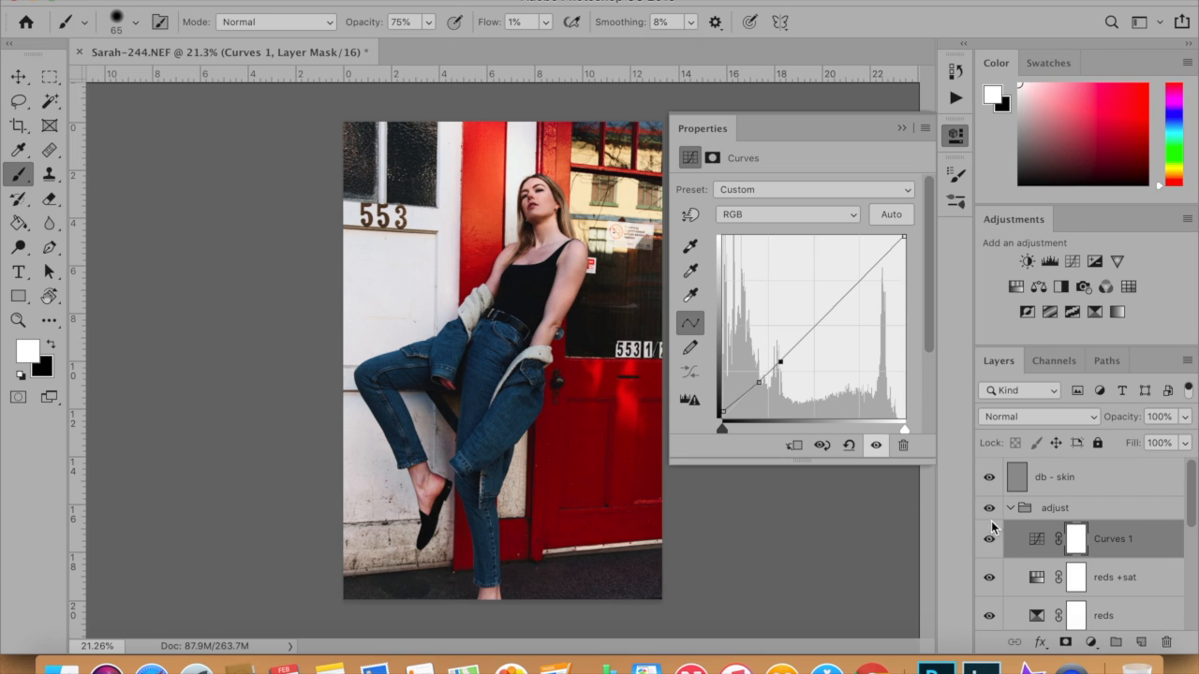
click(989, 538)
click(989, 539)
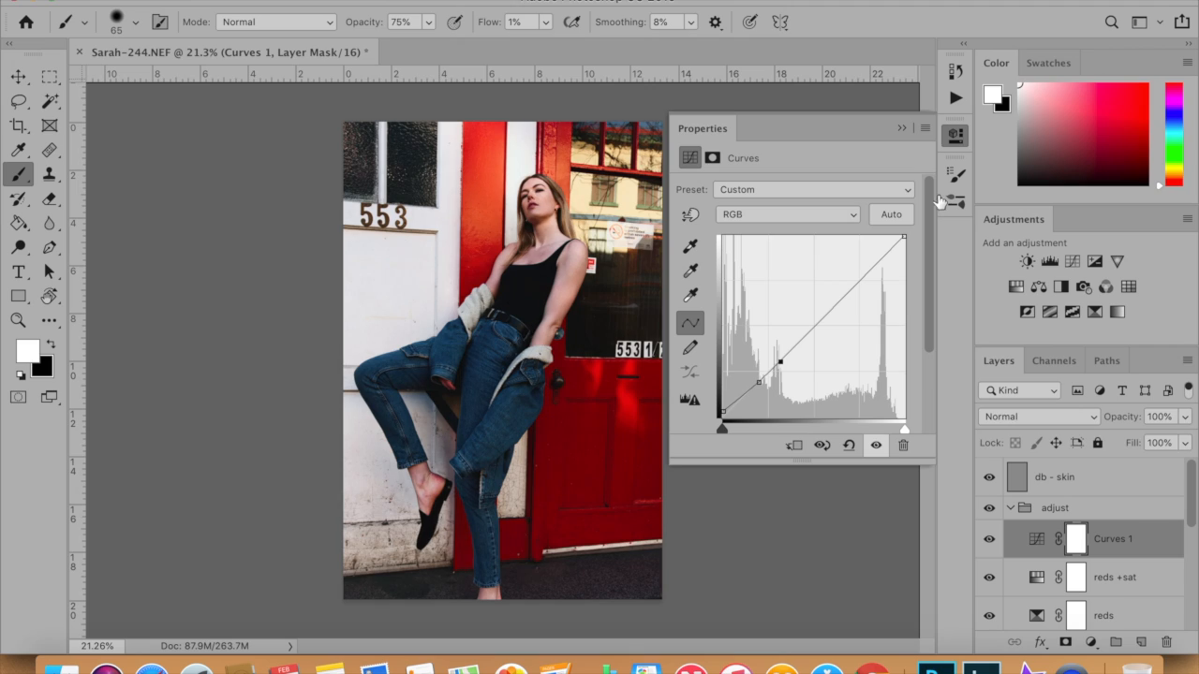
click(902, 128)
- Rename the Curves layer as grey shadows and lower its opacity to 38%
double_click(1110, 539)
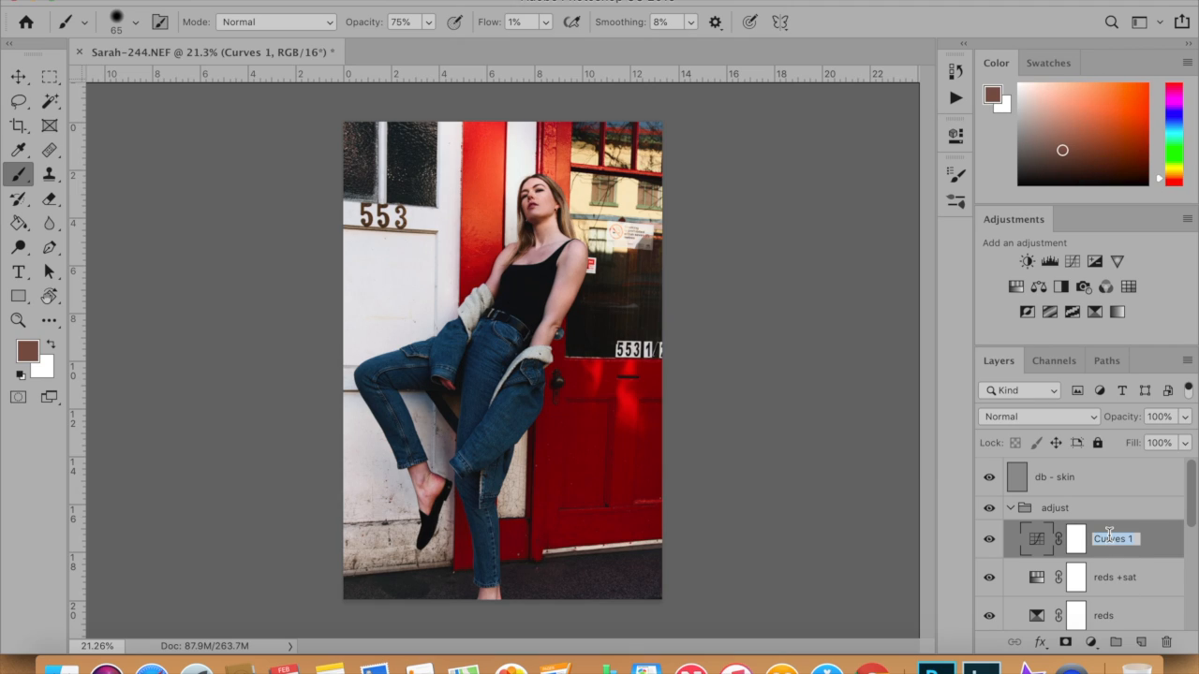
text(grey shadows)
key(Return)
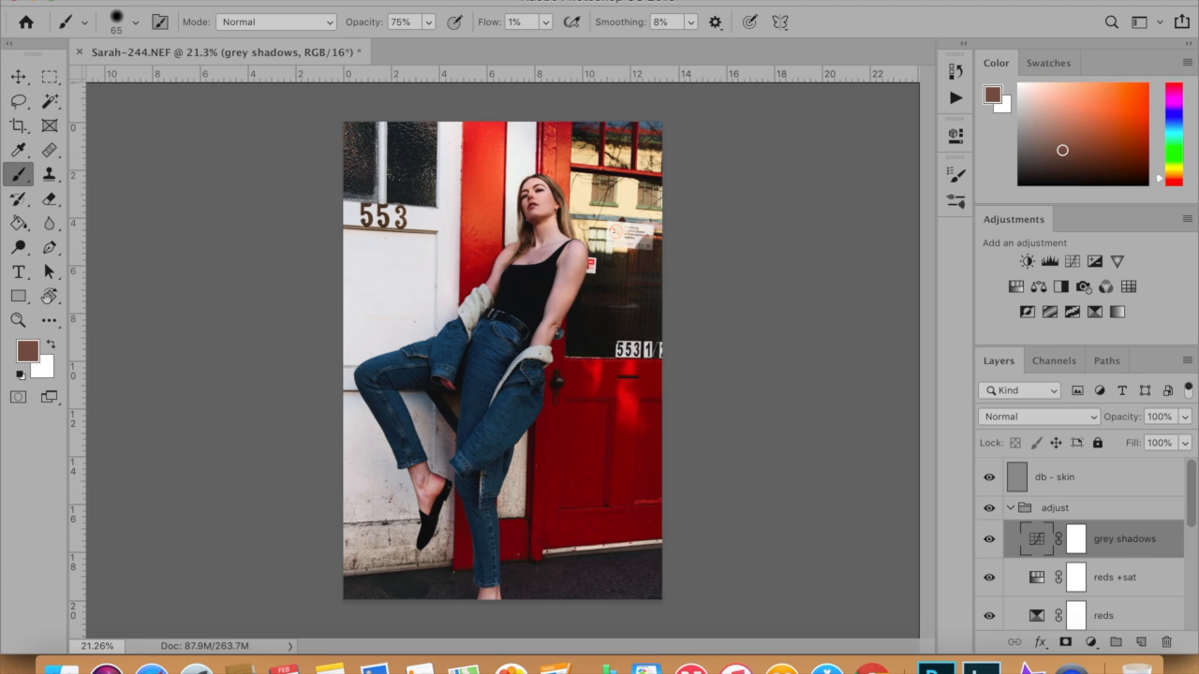
click(1186, 417)
click(1123, 439)
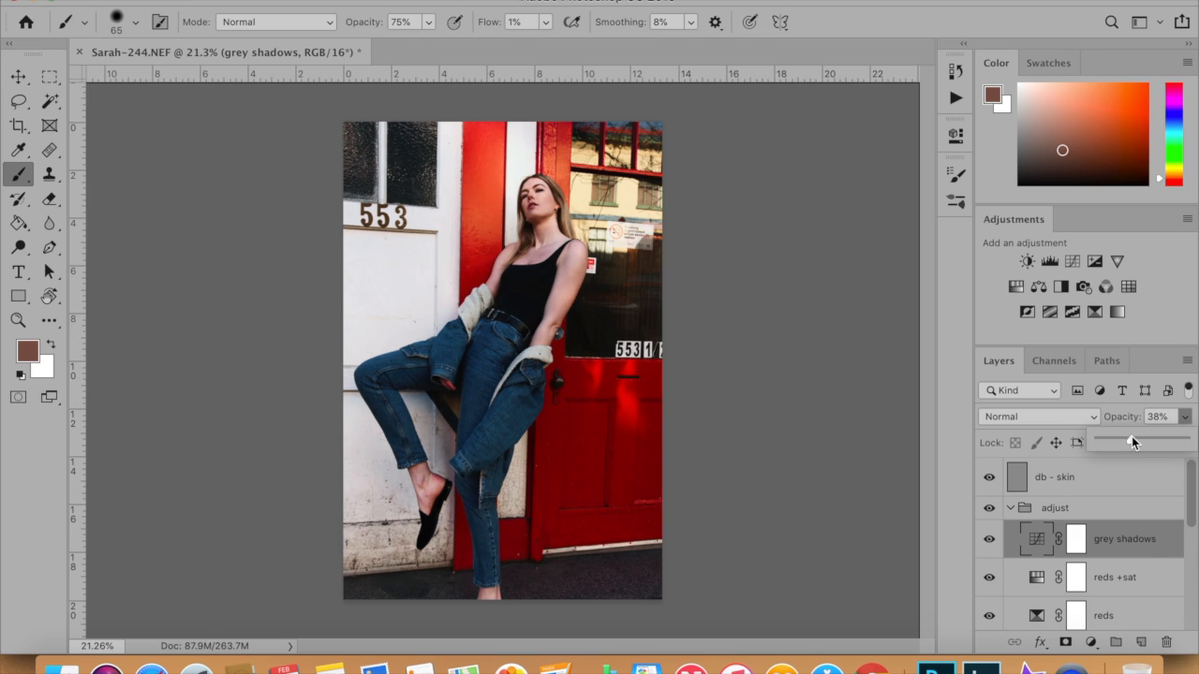
- Compare the photo with and without the grey shadows layer, and with and without the whole adjust group
click(987, 546)
click(987, 546)
click(988, 548)
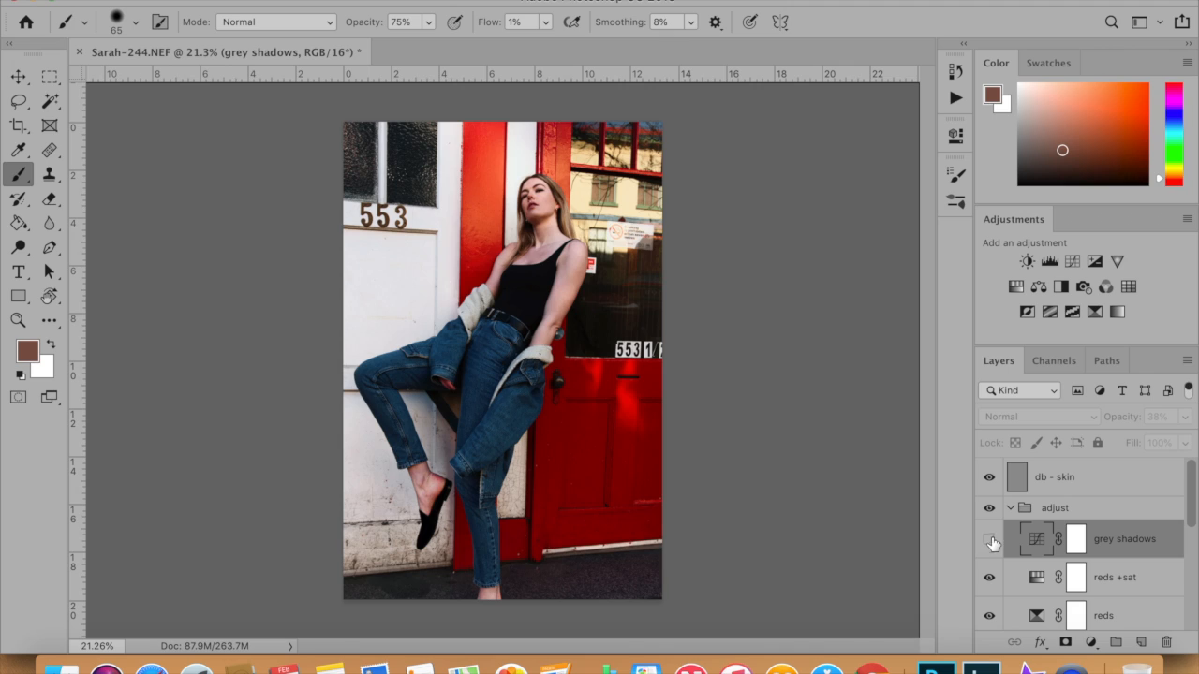
click(992, 538)
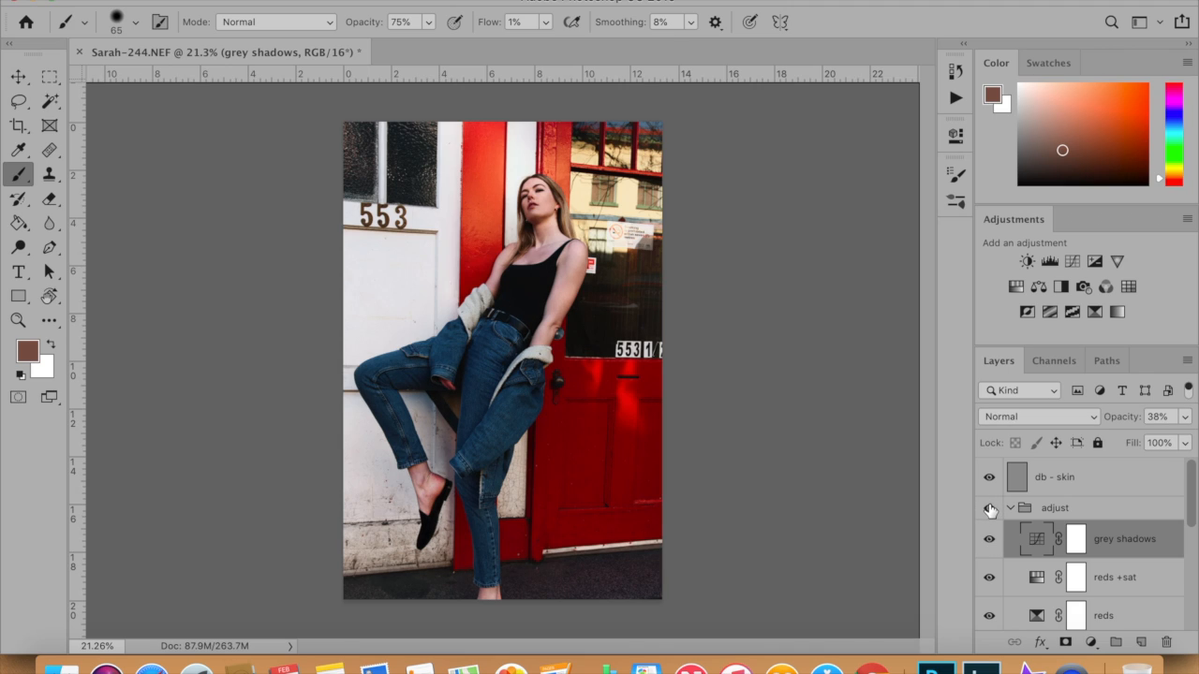
click(989, 509)
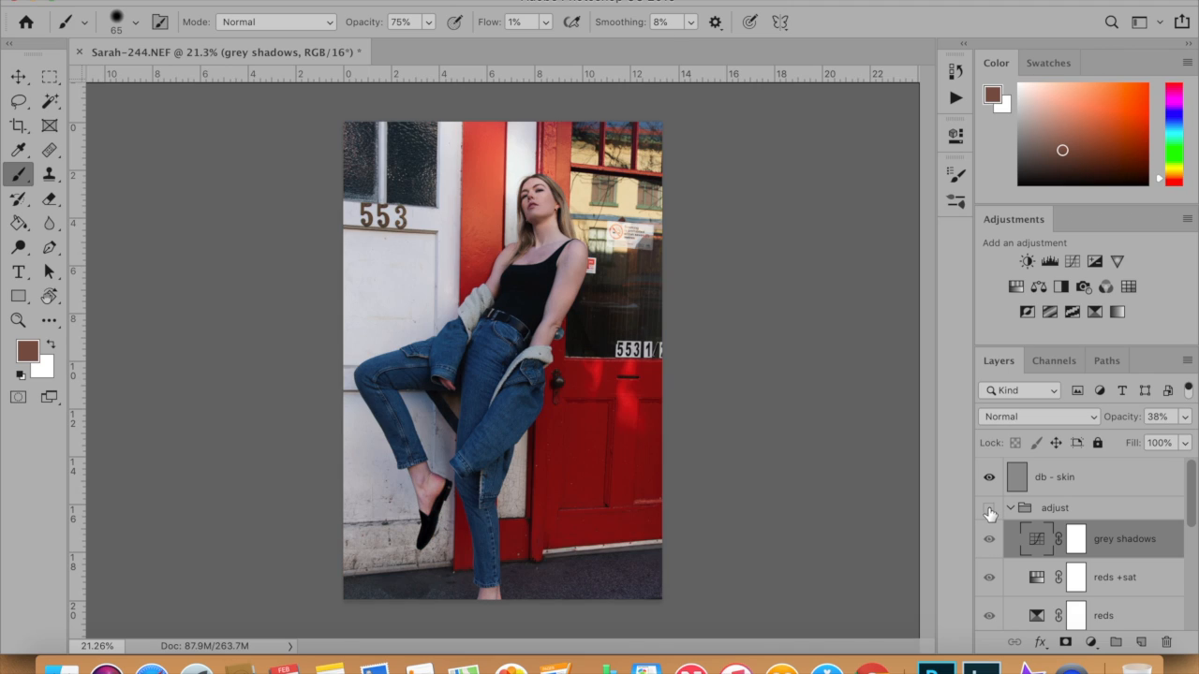
click(989, 510)
click(989, 509)
click(989, 509)
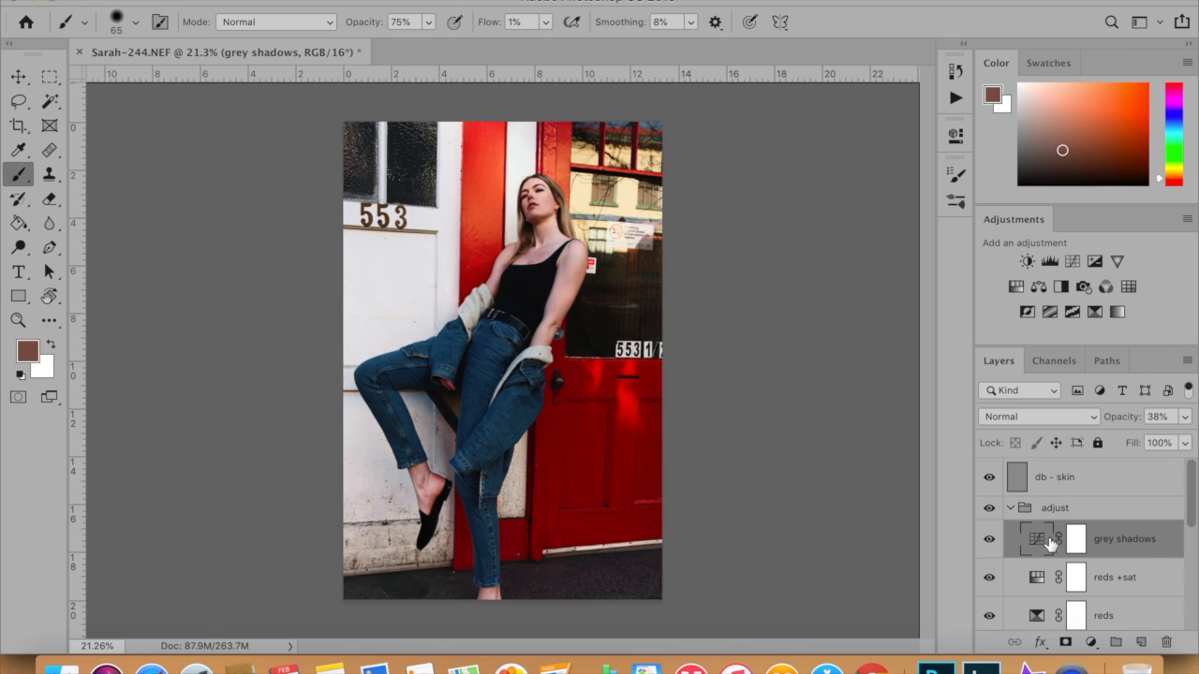
- Compare the photo with and without the grey shadows, reds +sat and reds layers
click(989, 539)
click(989, 615)
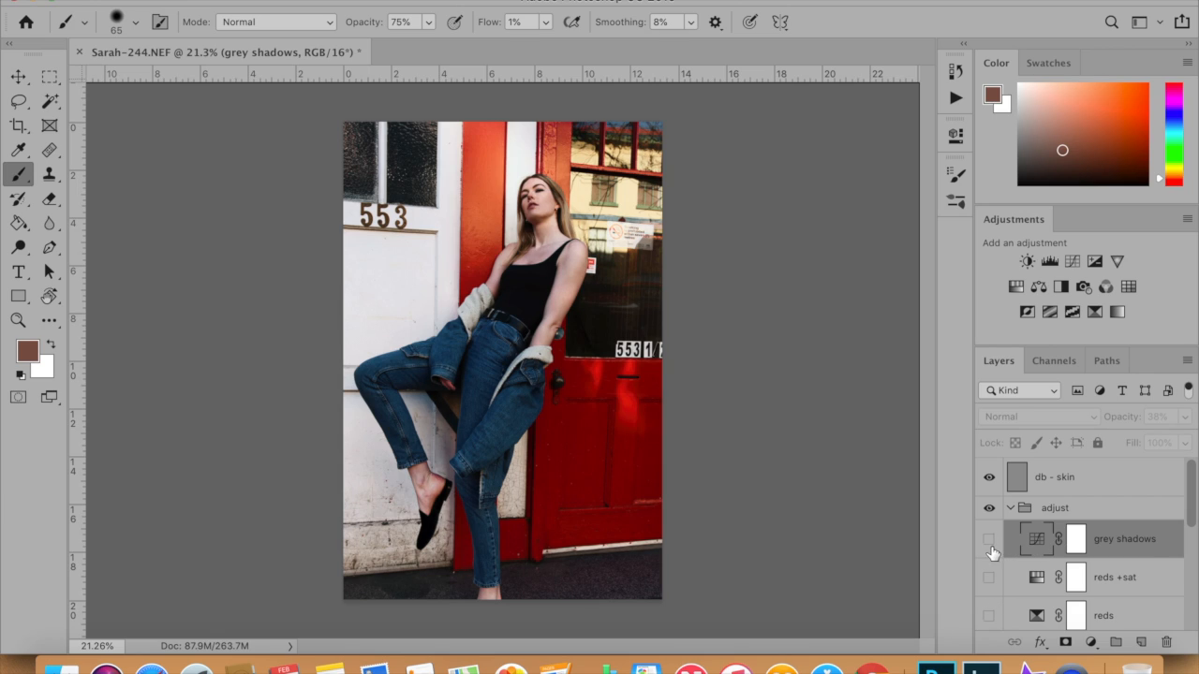
click(989, 540)
click(989, 577)
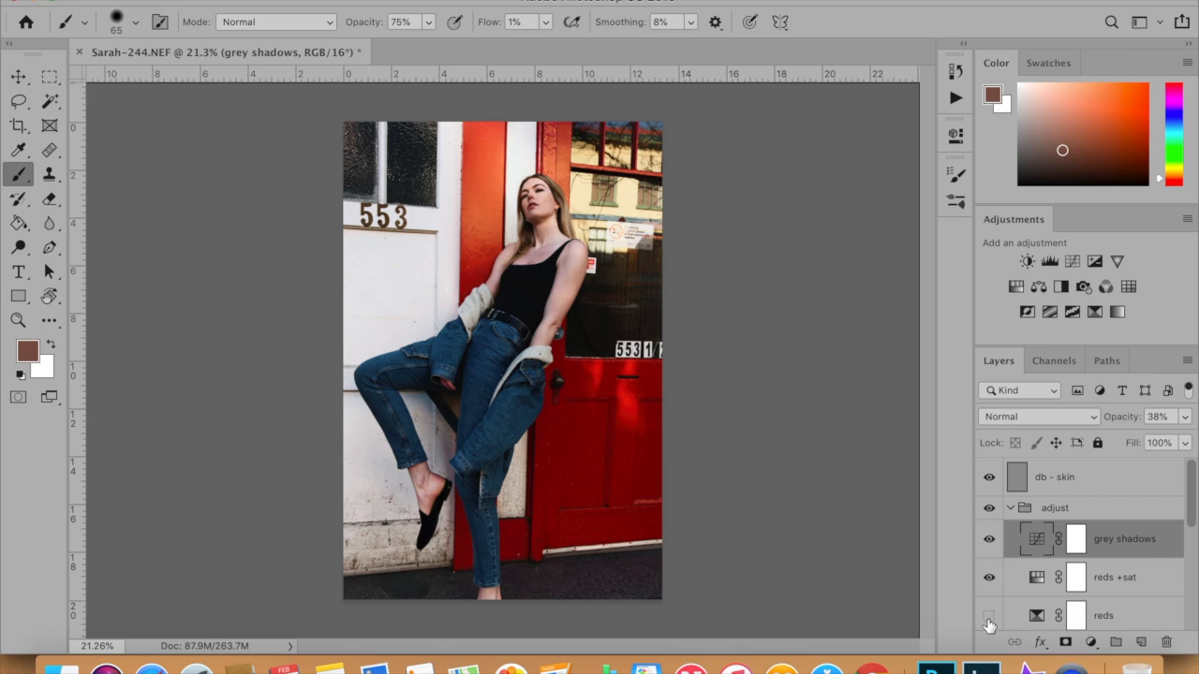
click(989, 615)
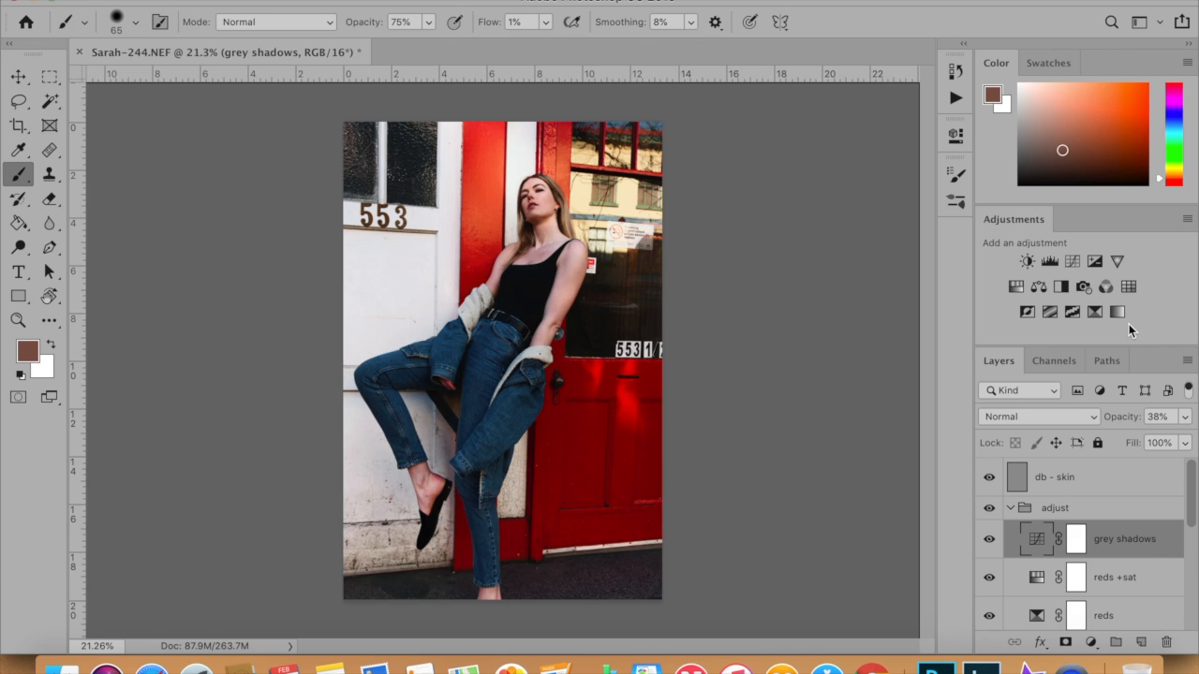
- Add a Hue/Saturation layer above grey shadows with Hue at +10, and rename it as foot cc
click(1018, 286)
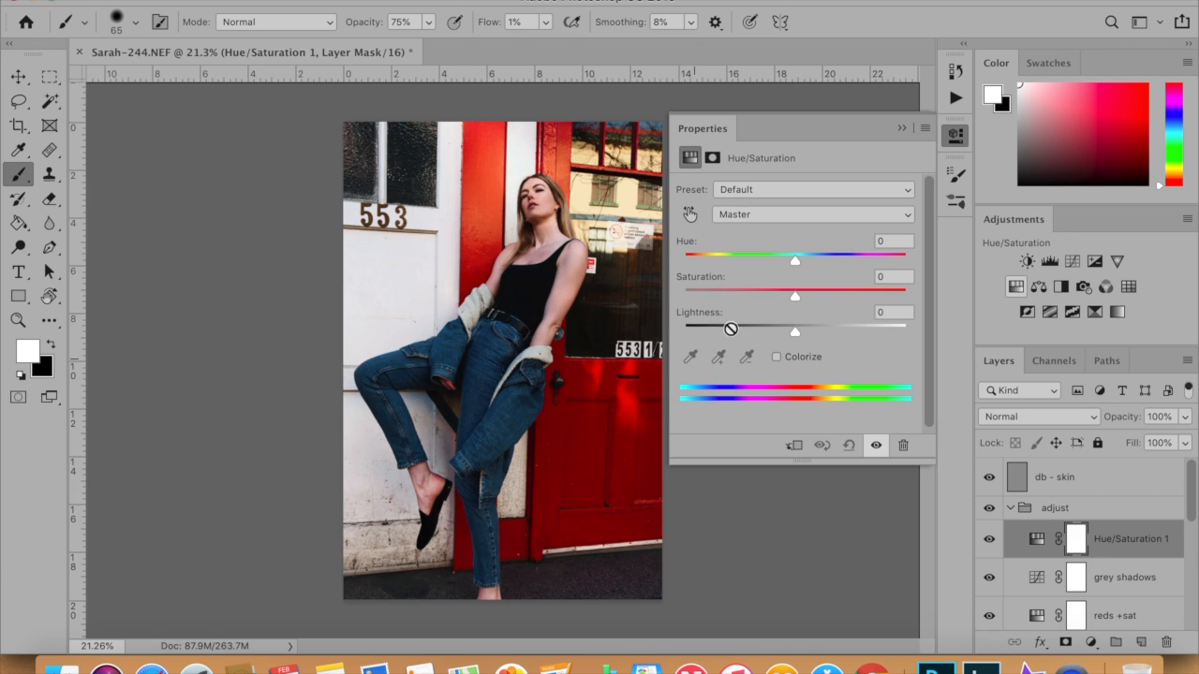
drag(795, 260, 807, 263)
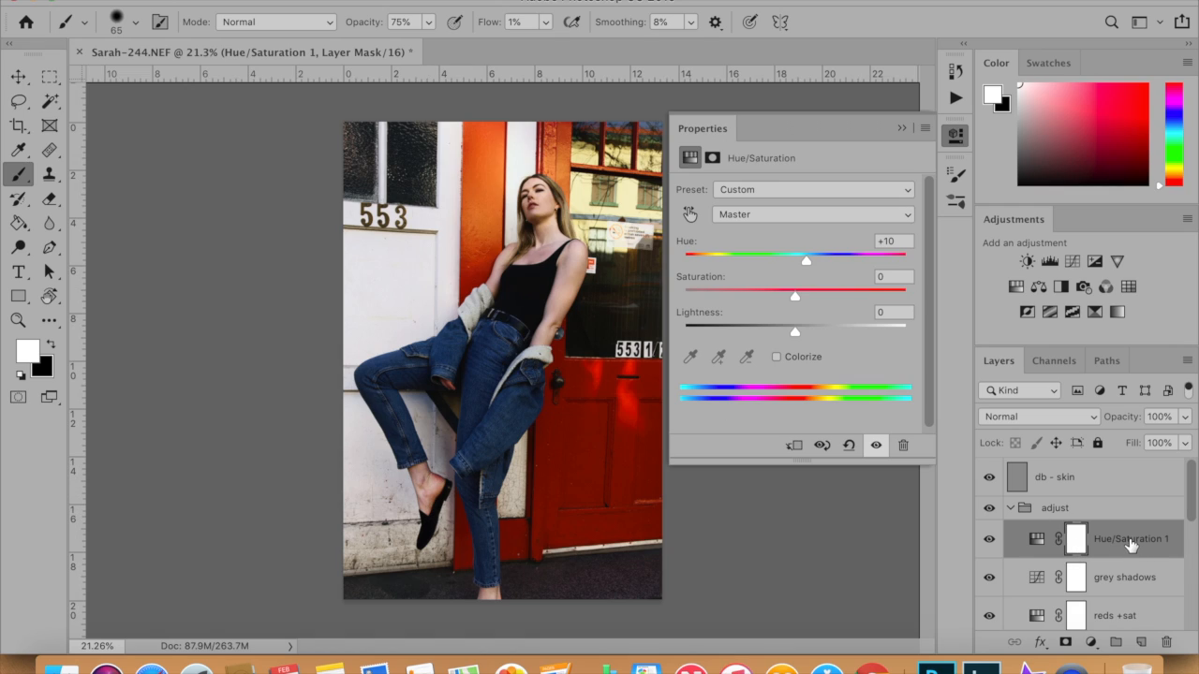
double_click(1129, 540)
text(skin)
key(BackSpace)
key(BackSpace)
text(foot cc)
key(Return)
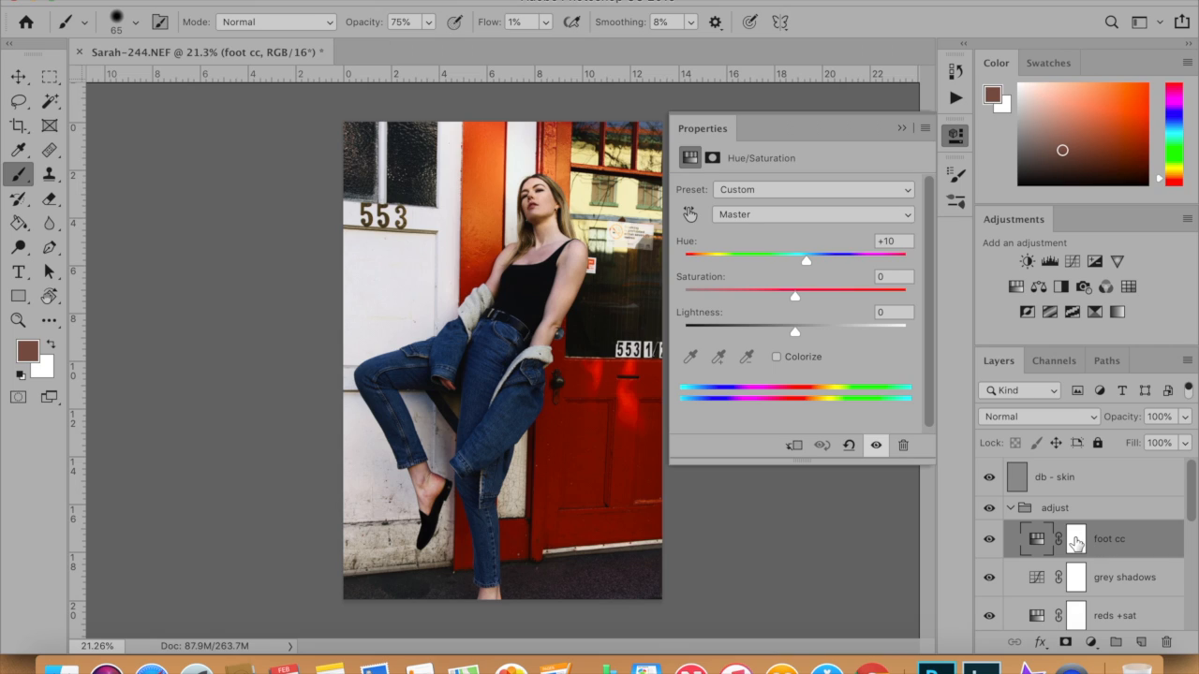
- Invert the foot cc layer's mask to black and set the brush to 31% flow and 114 px size
click(1076, 541)
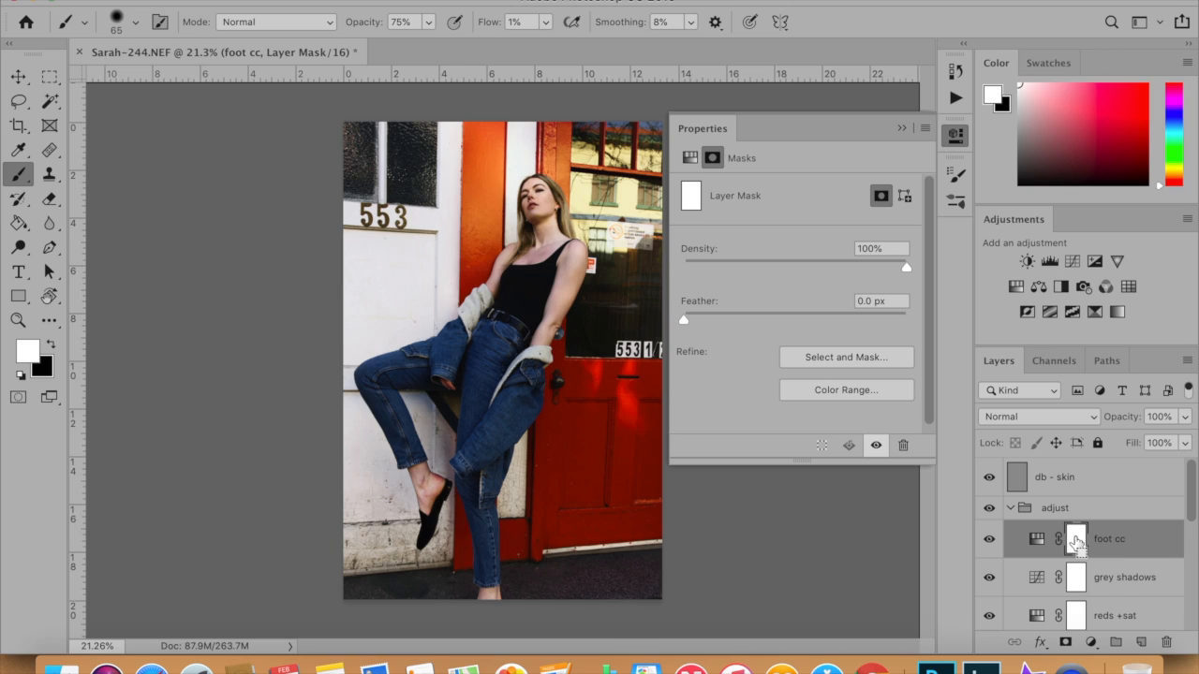
key(super+i)
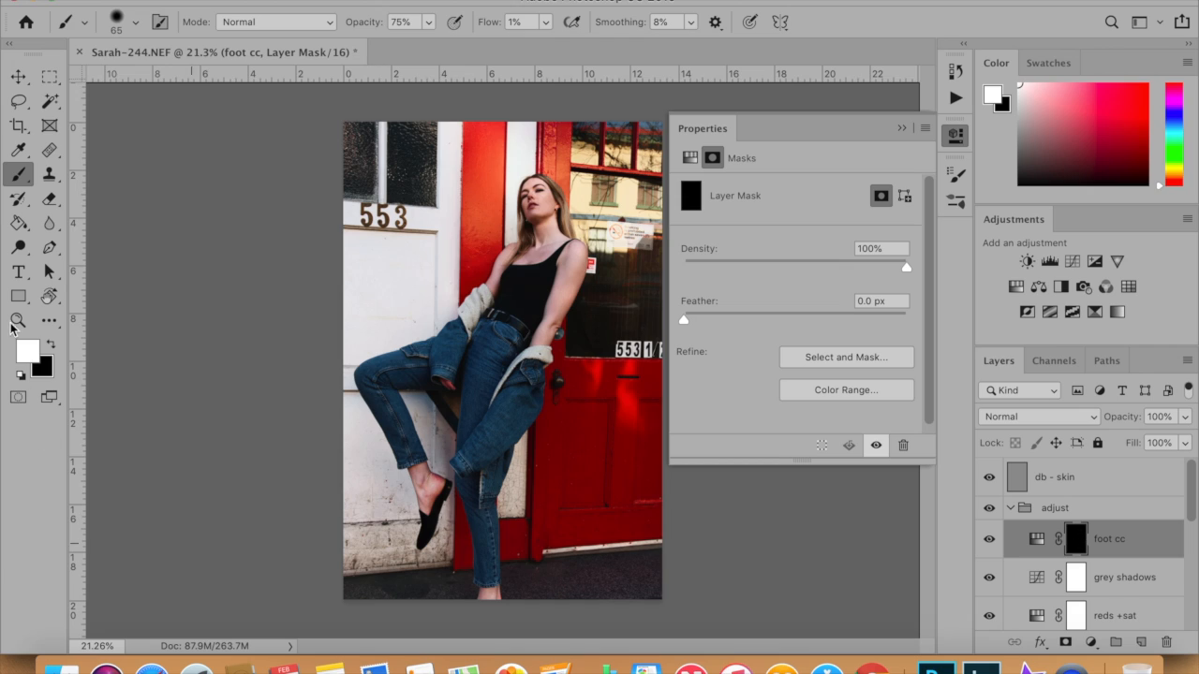
click(545, 21)
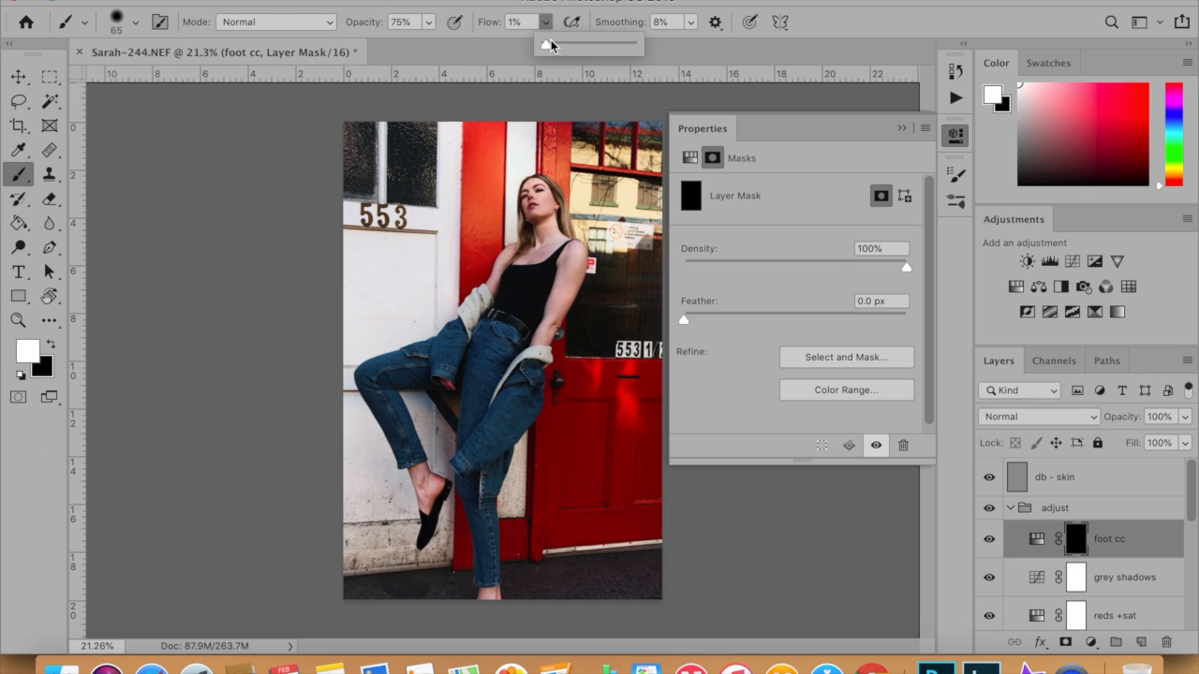
click(574, 45)
click(136, 22)
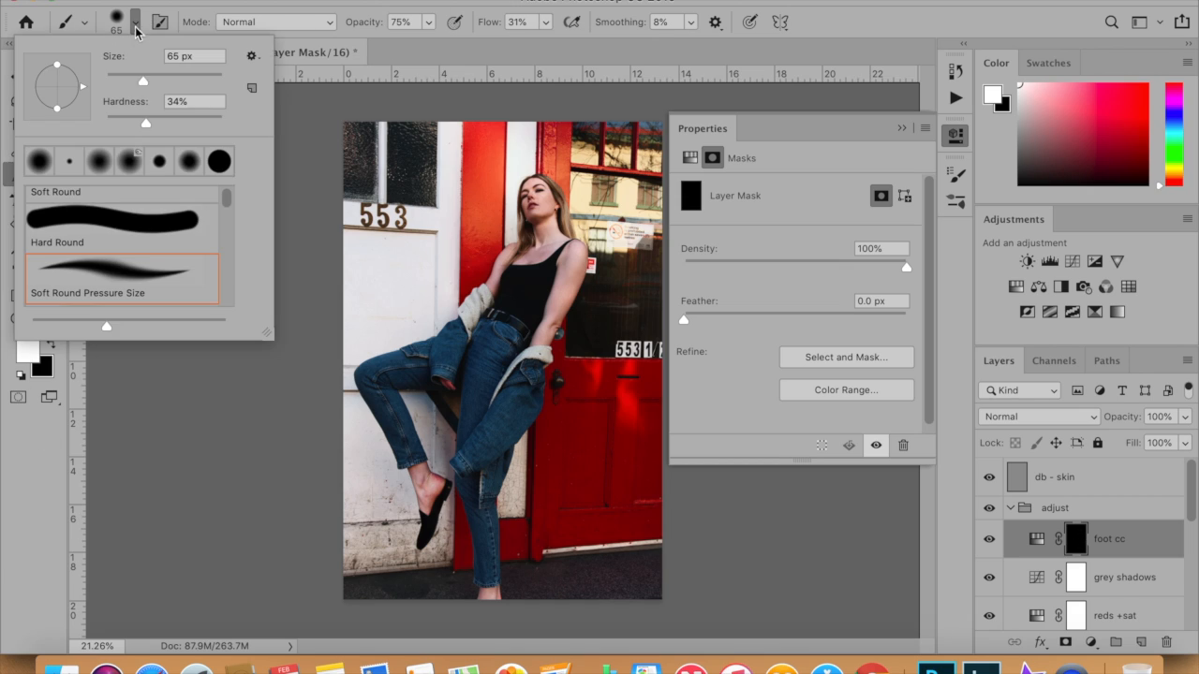
drag(161, 81, 171, 82)
click(34, 477)
- Paint white over the raised foot's skin on the foot cc mask, and swap the foreground colour to black
scroll(319, 420, up, 5)
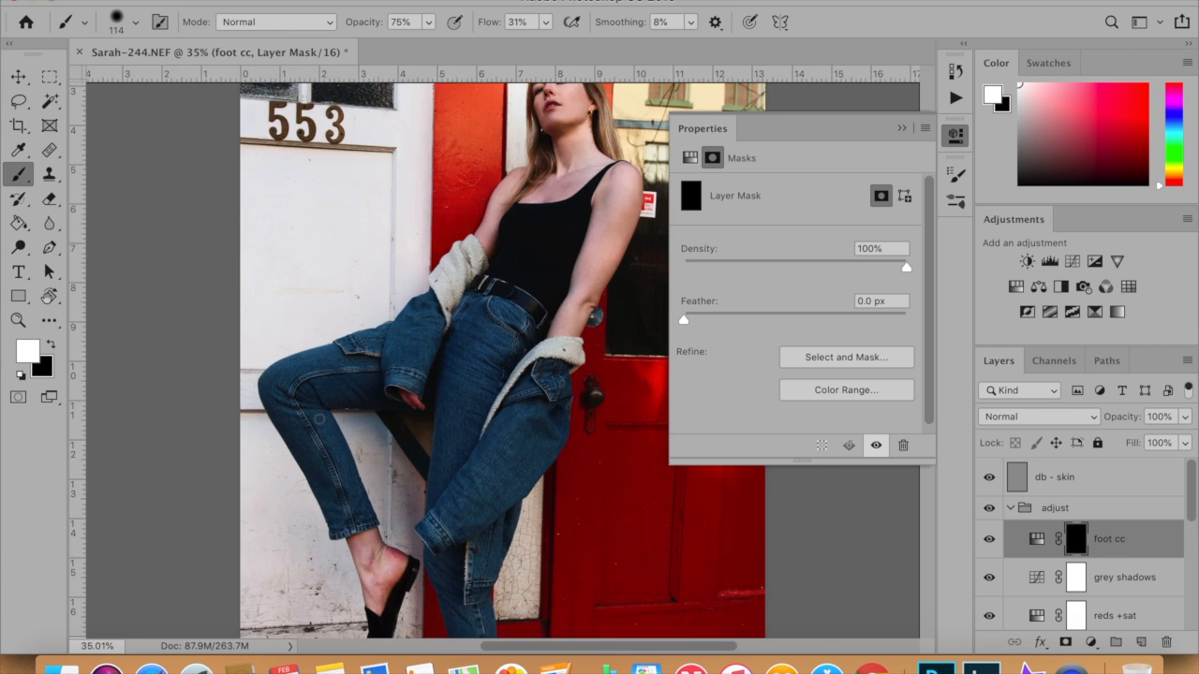
scroll(319, 420, down, 6)
scroll(320, 420, up, 2)
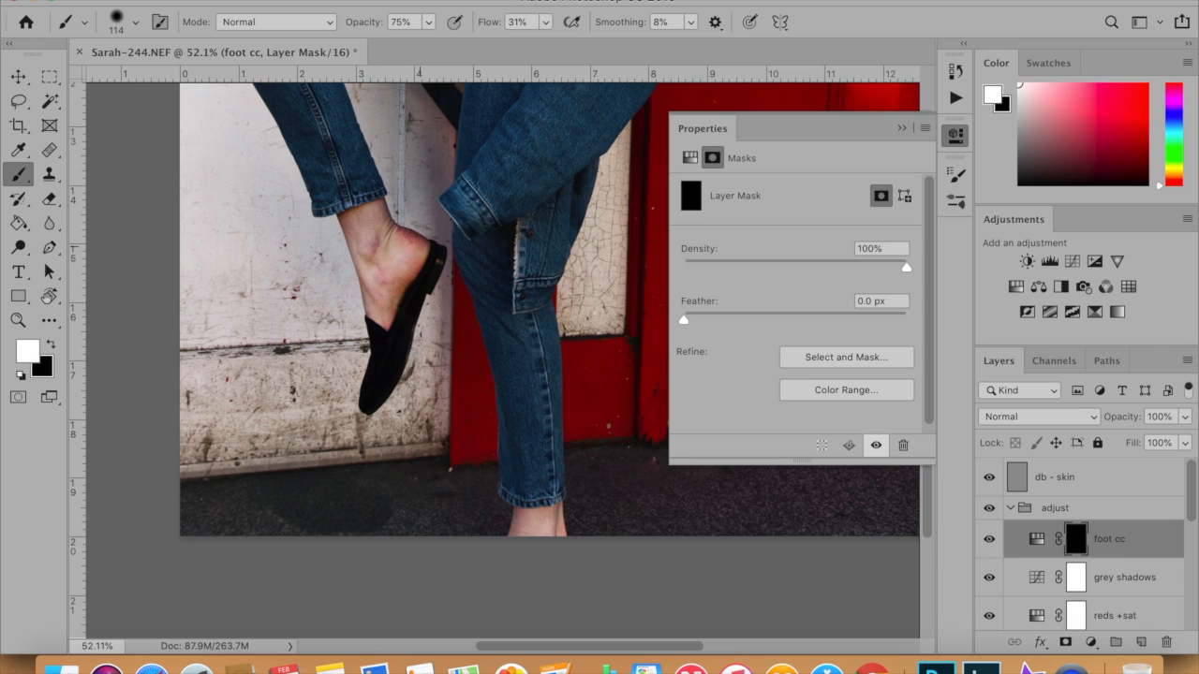
click(51, 347)
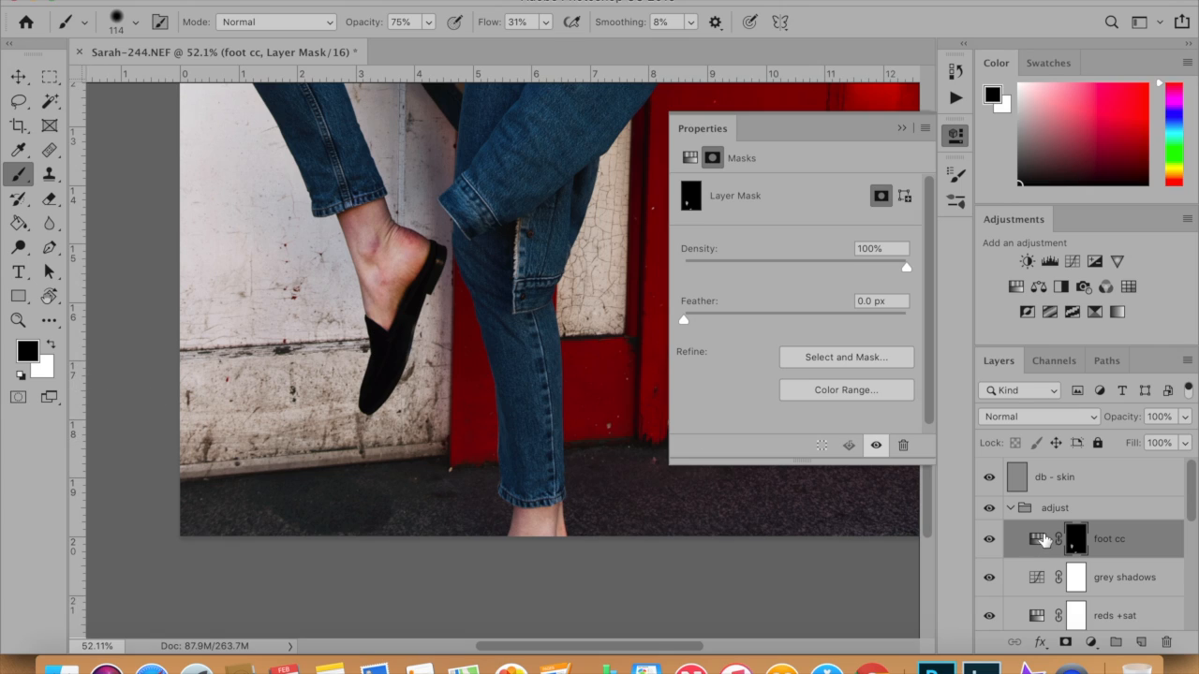
- Set the foot cc layer's Hue to +7 and compare the foot with and without the correction
click(1039, 539)
drag(799, 261, 804, 263)
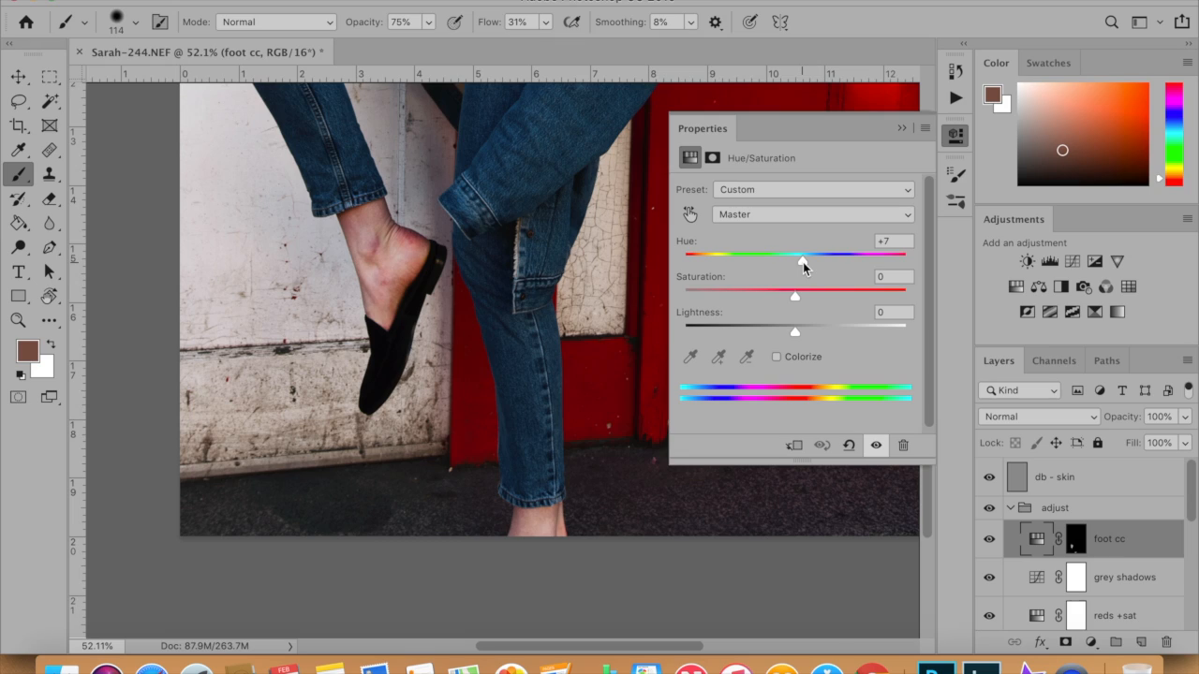
click(991, 540)
click(990, 540)
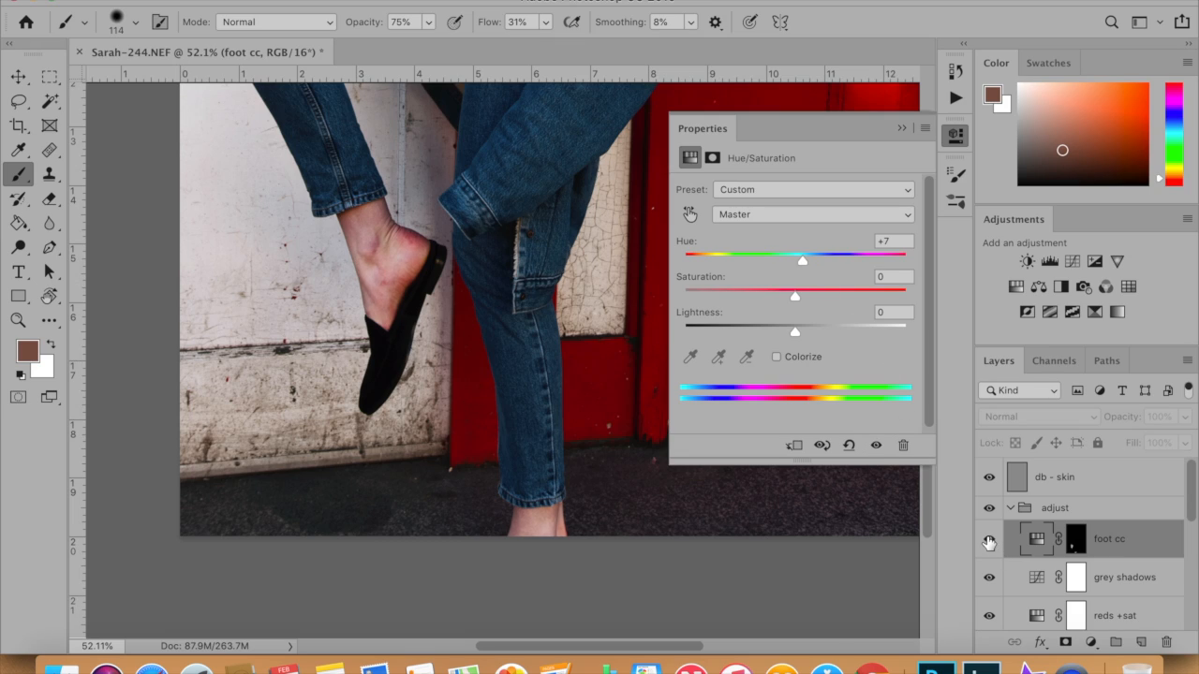
click(990, 542)
click(989, 541)
click(989, 541)
click(903, 127)
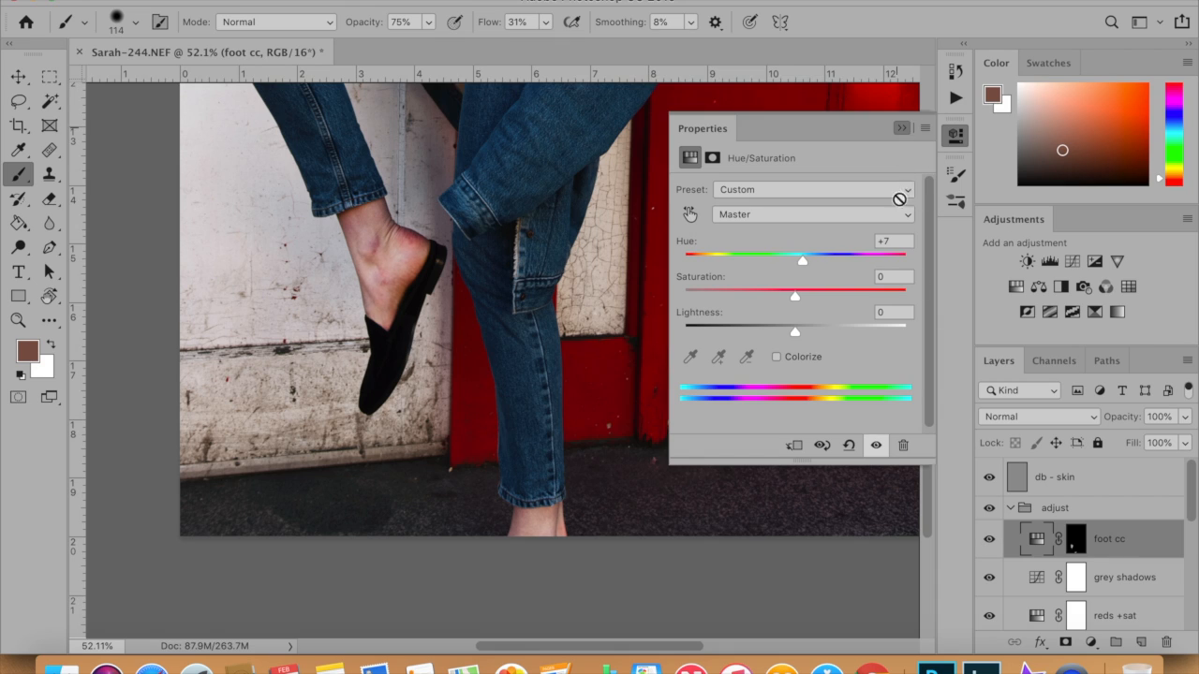
- Compare the whole photo with and without the adjust group
scroll(669, 385, down, 10)
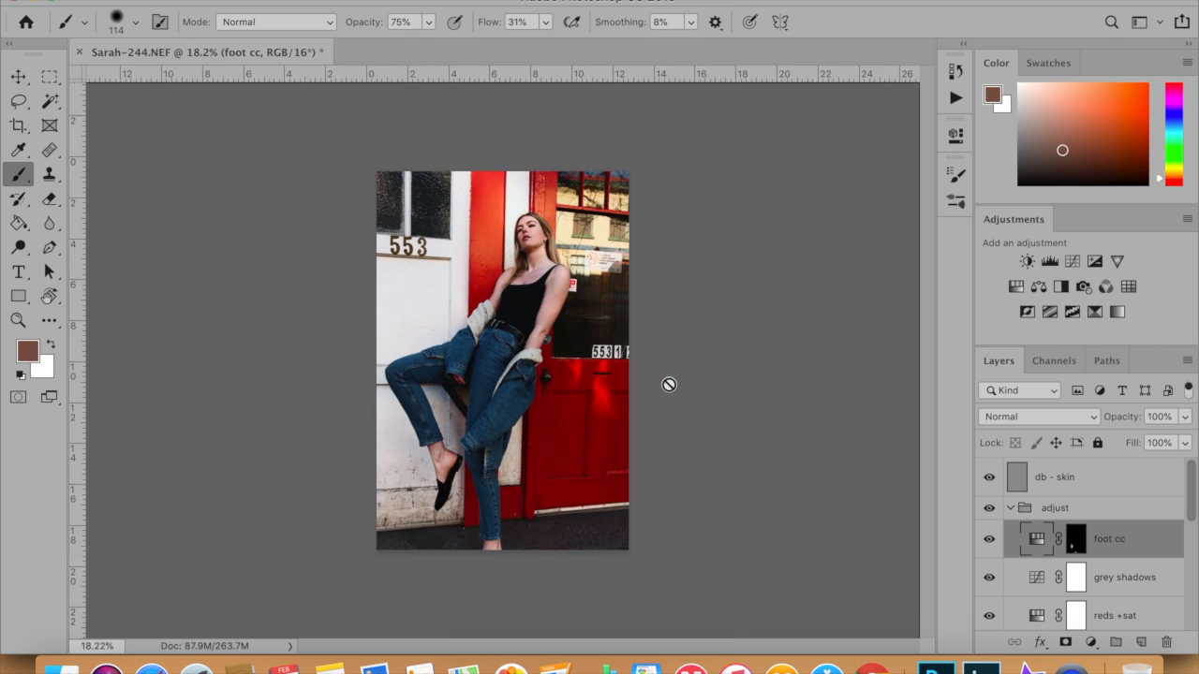
click(989, 508)
click(989, 508)
click(990, 508)
click(990, 507)
click(989, 508)
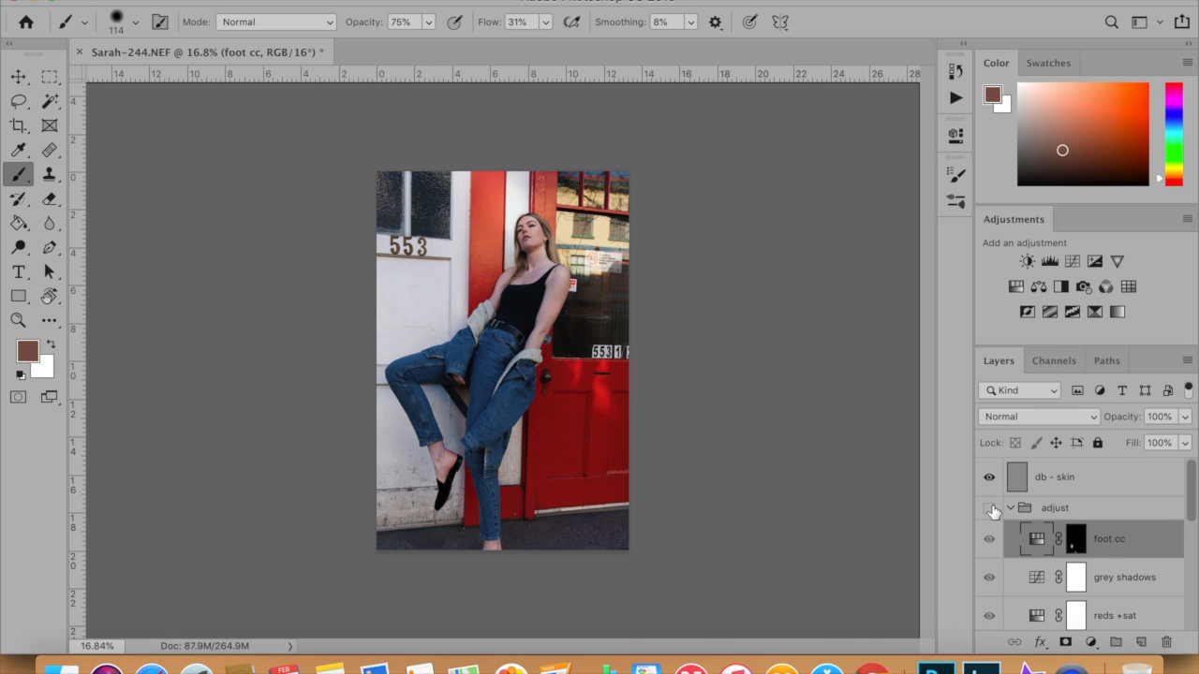
click(990, 508)
- Examine the model's face, arms and jeans up close, and check the full photo with the adjust group off and on
scroll(524, 243, up, 6)
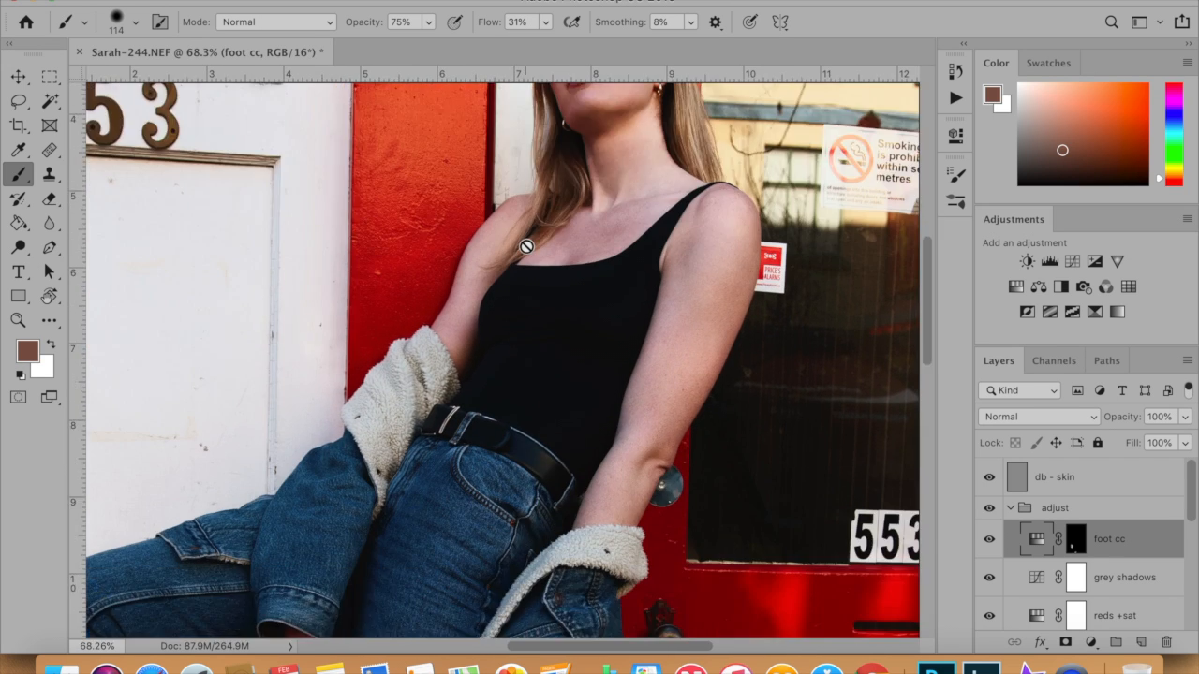
scroll(526, 246, down, 3)
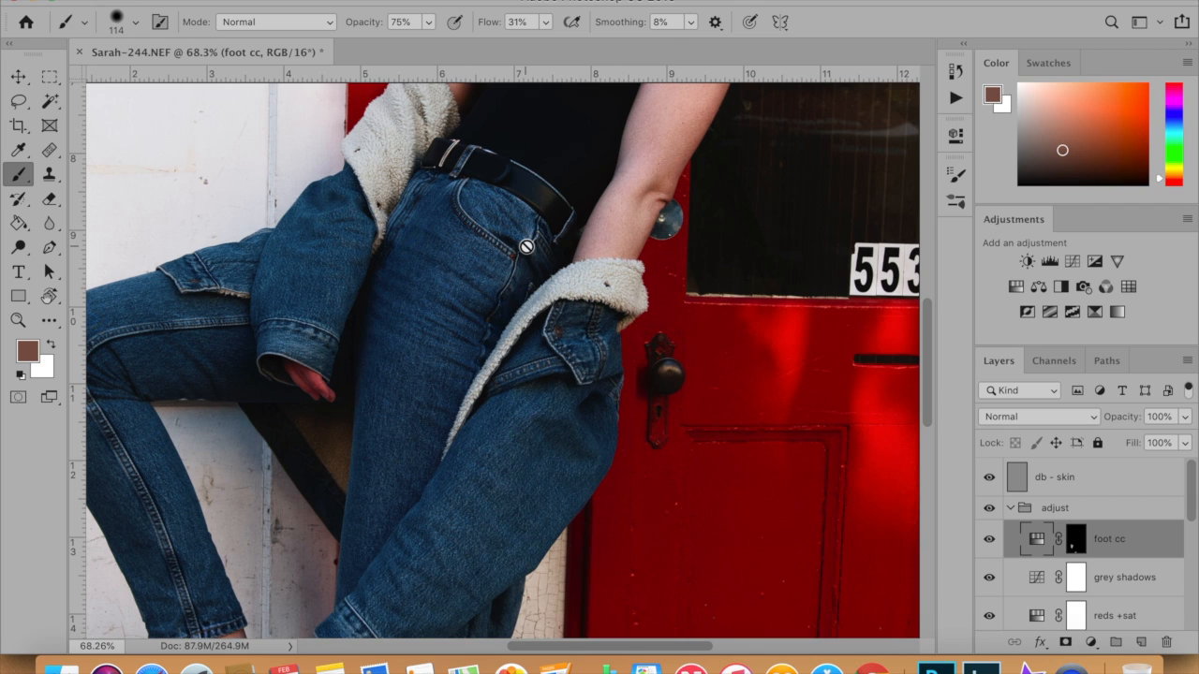
scroll(526, 248, up, 8)
scroll(526, 251, down, 5)
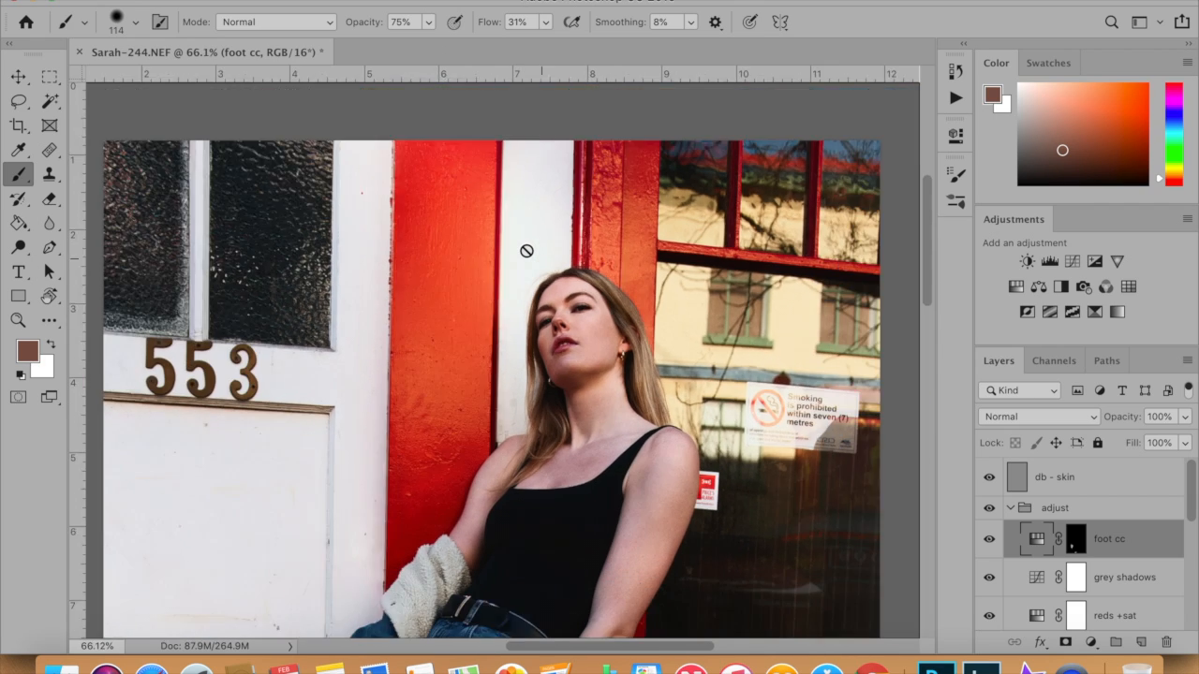
scroll(526, 251, down, 3)
scroll(526, 251, down, 2)
scroll(526, 251, down, 1)
scroll(527, 251, down, 2)
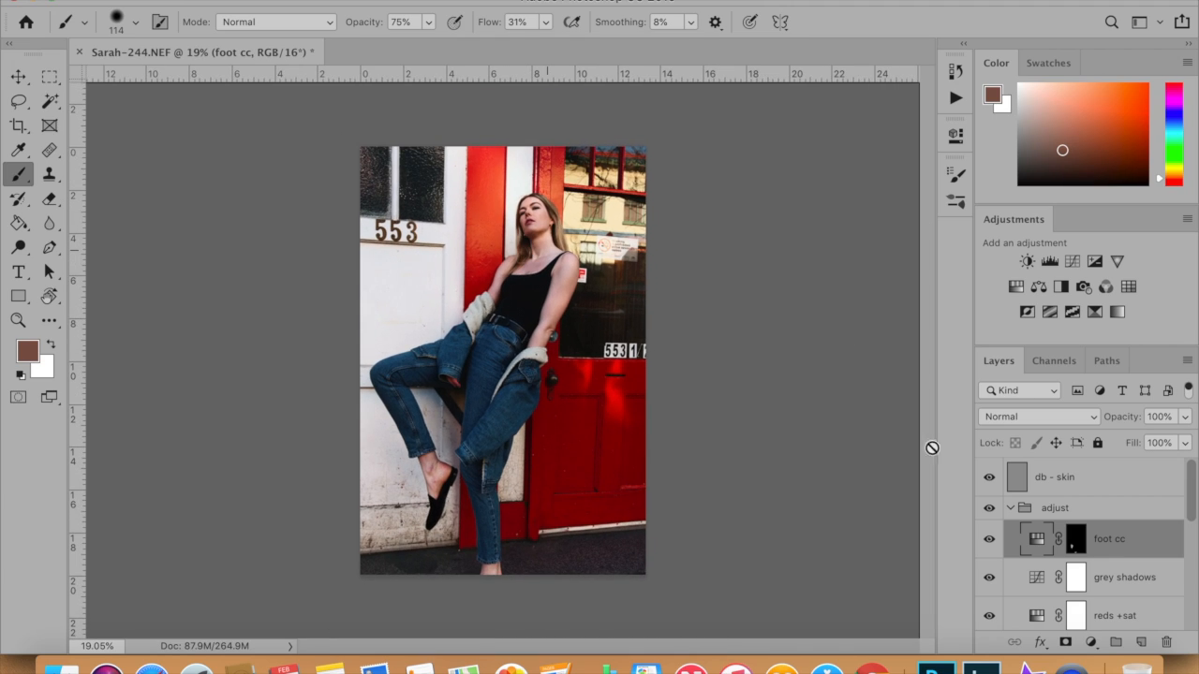
click(988, 509)
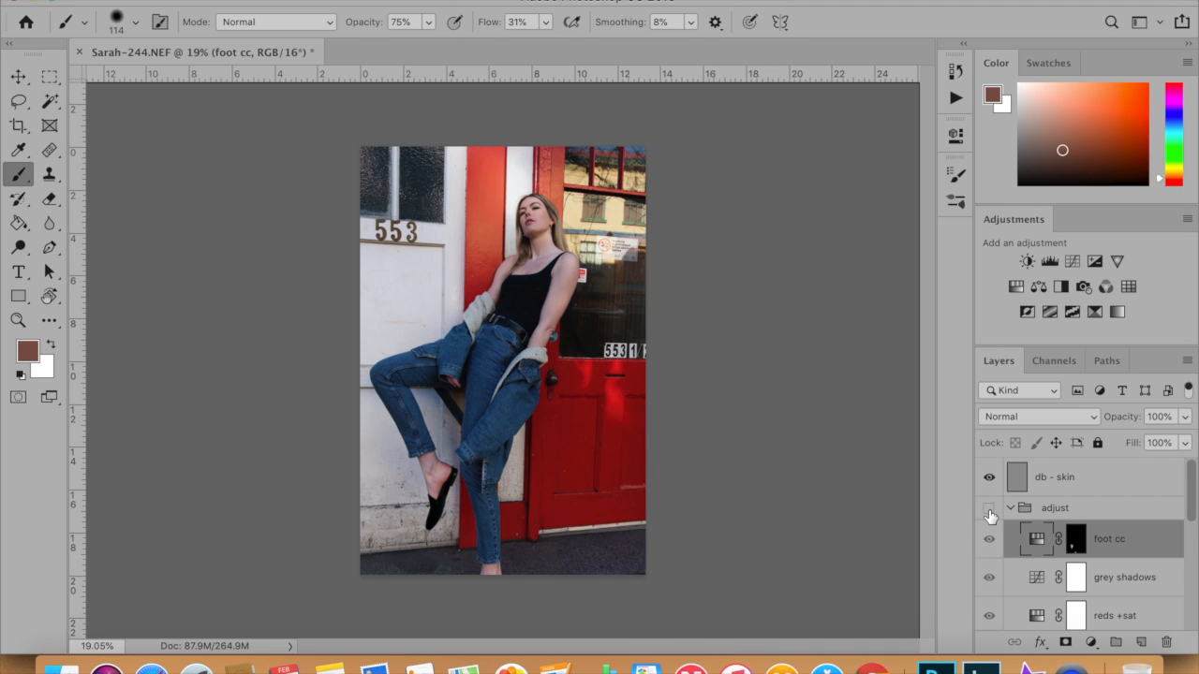
click(989, 510)
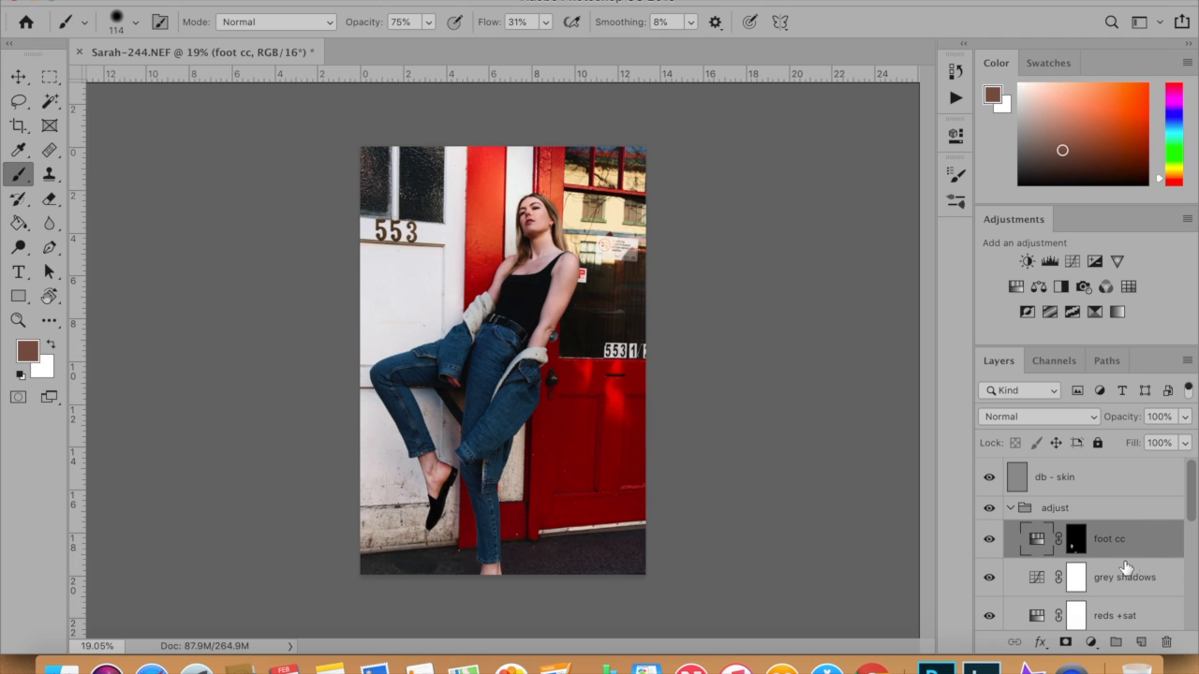
- Review the adjustment layers inside the adjust group and collapse the group
scroll(1123, 569, down, 6)
scroll(1110, 573, up, 3)
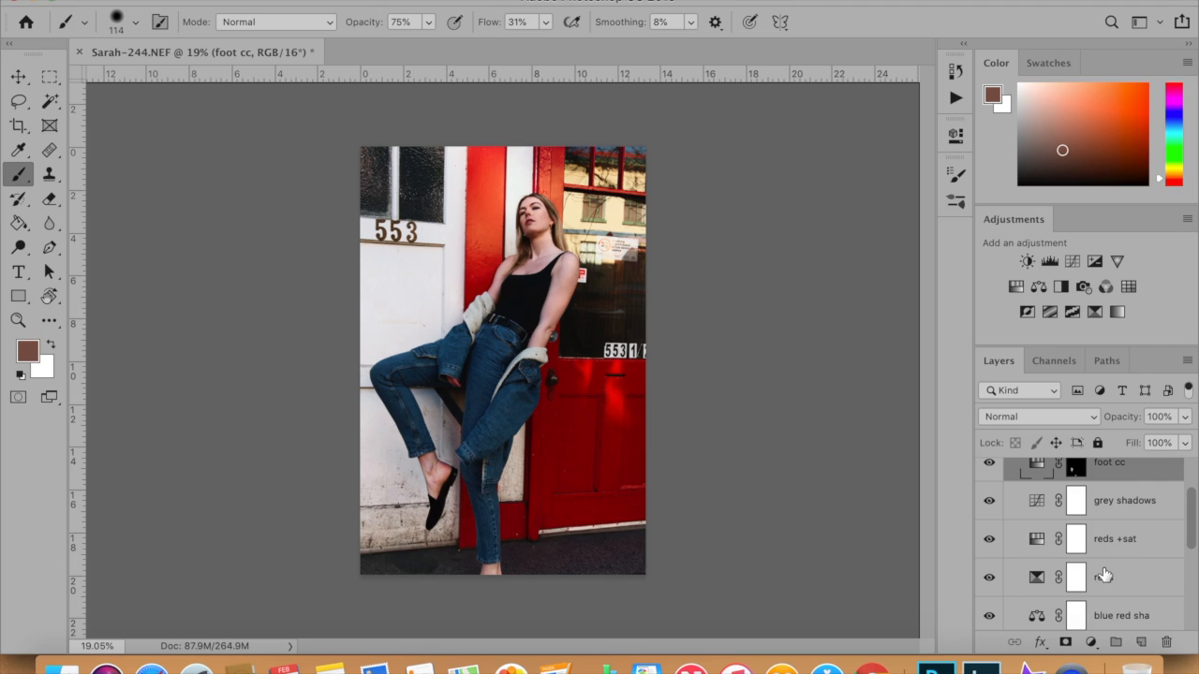
scroll(1105, 575, up, 3)
click(1011, 507)
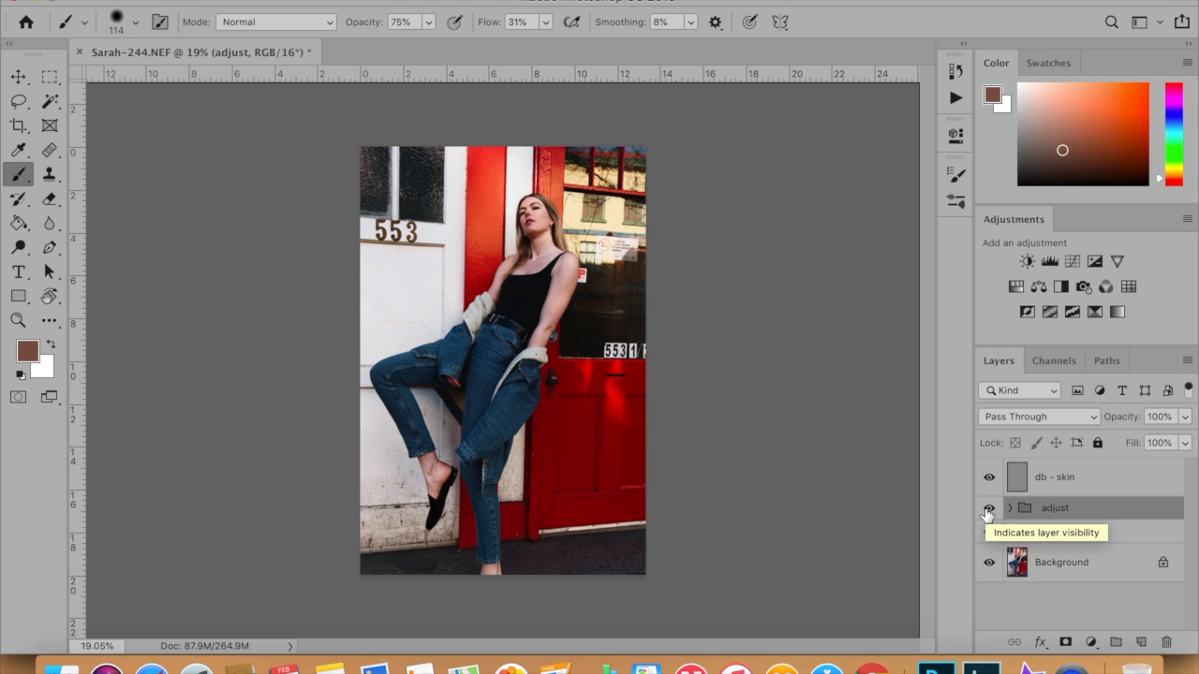
- Compare the ungraded and graded photo several times by toggling the collapsed adjust group's visibility, leaving the group visible
click(988, 508)
click(988, 508)
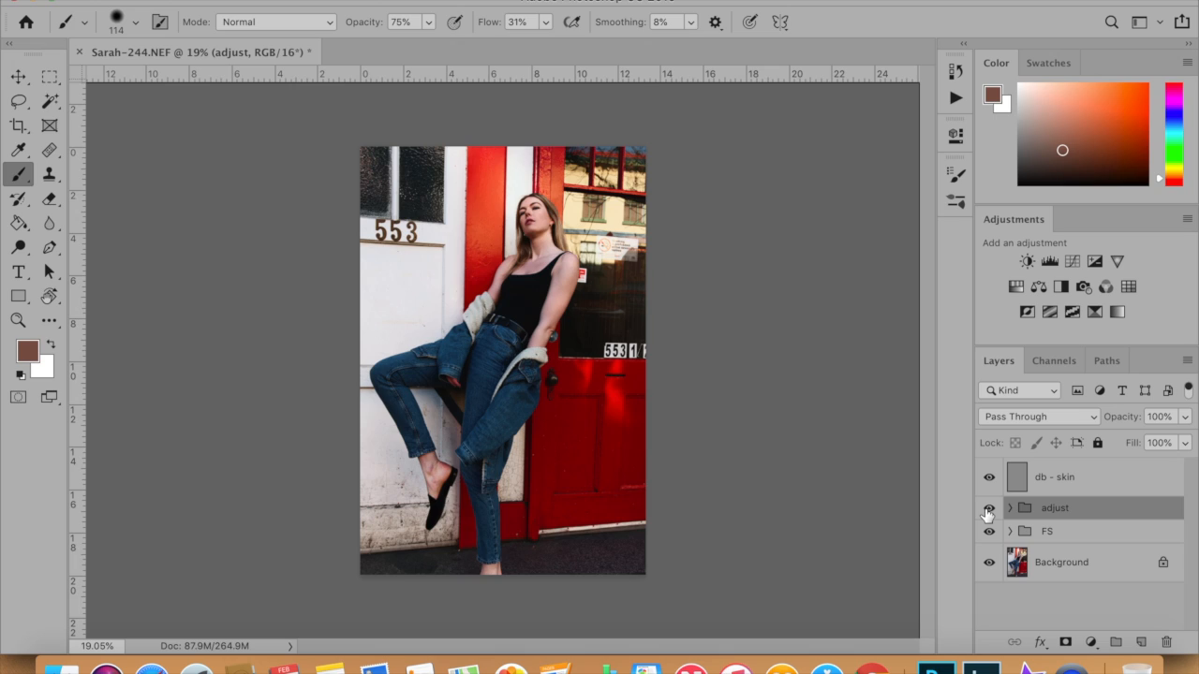
click(988, 507)
click(988, 508)
click(988, 508)
click(987, 510)
click(988, 511)
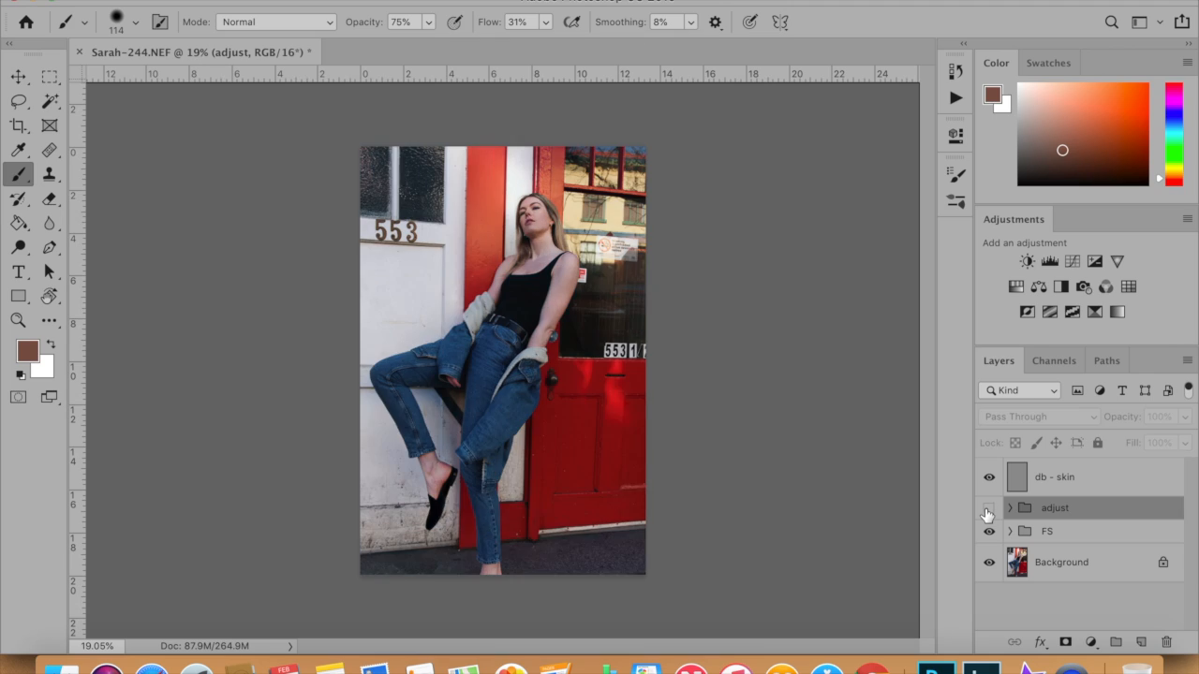
click(988, 510)
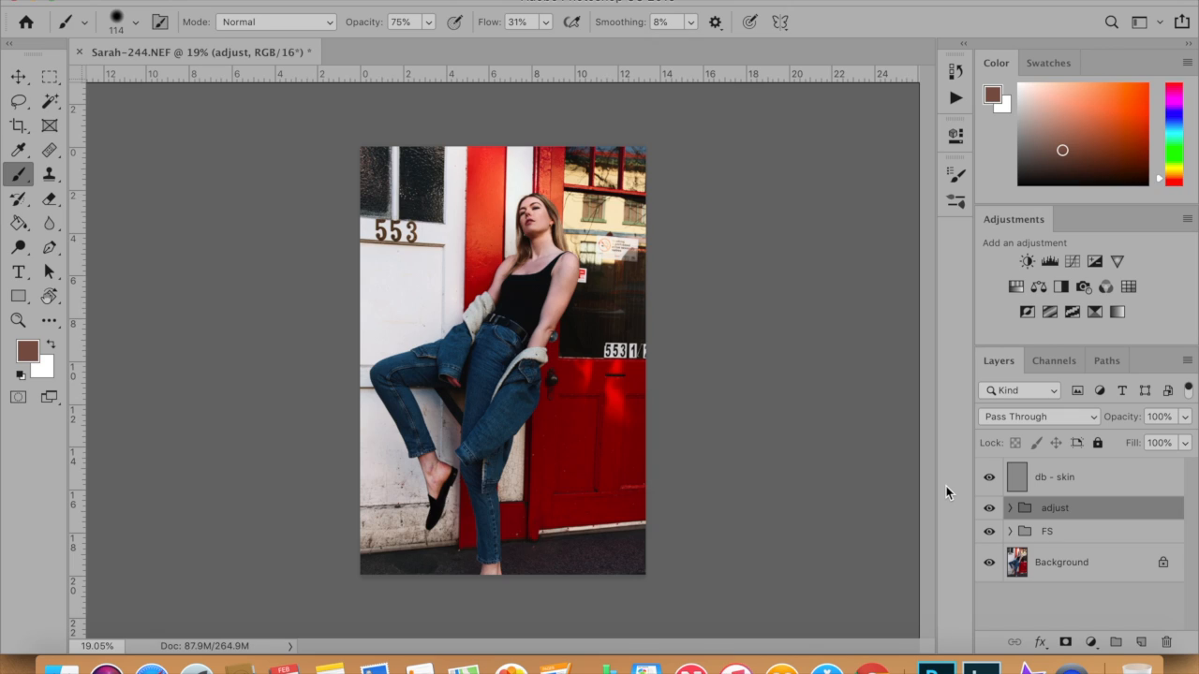
- Close the retouched photo and save its changes
click(80, 53)
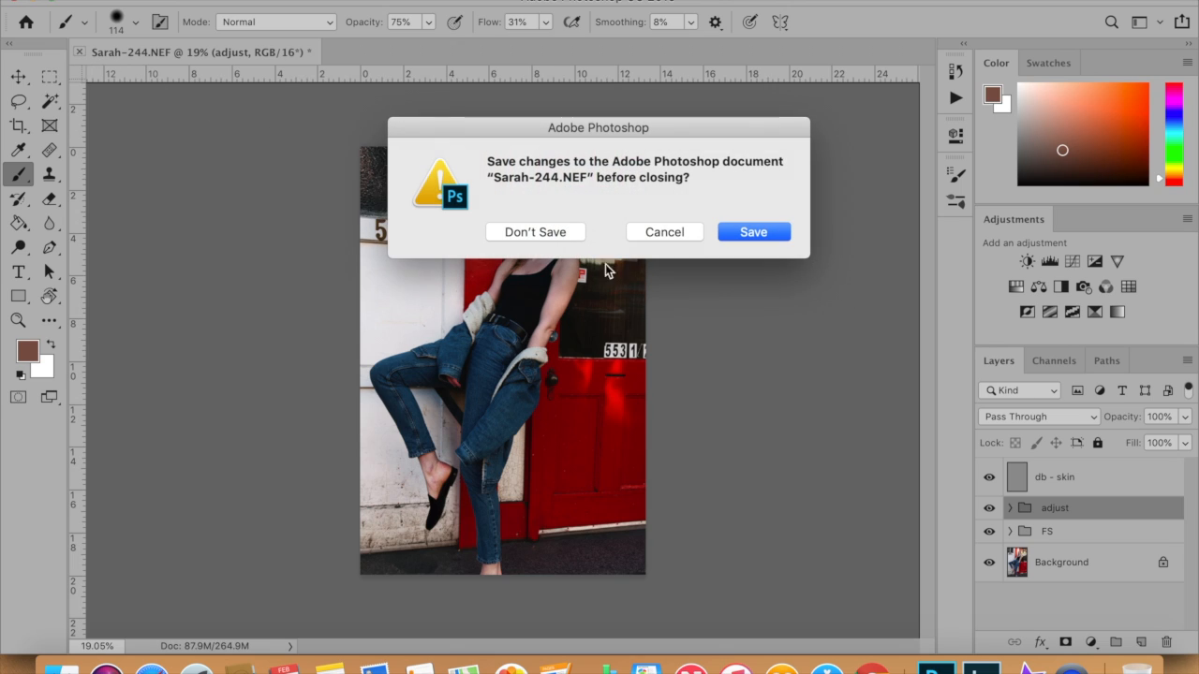
click(754, 234)
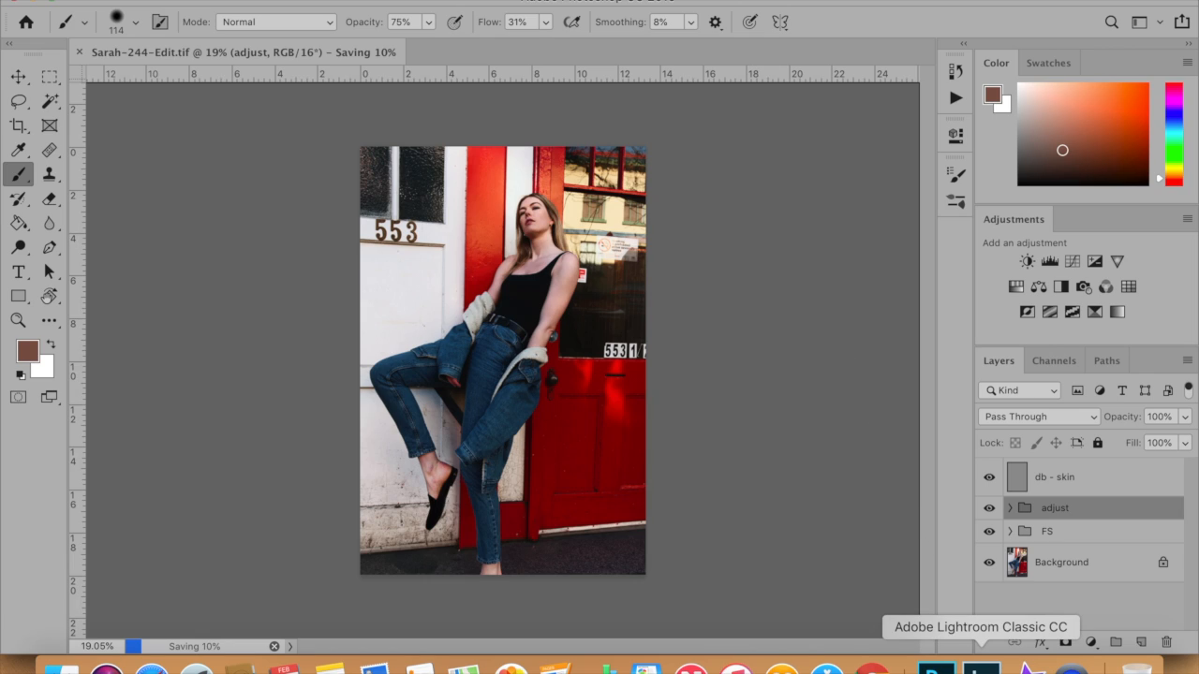
- Switch to Lightroom Classic and select the last photo in the grid, the leaning pose with the raised foot
click(980, 666)
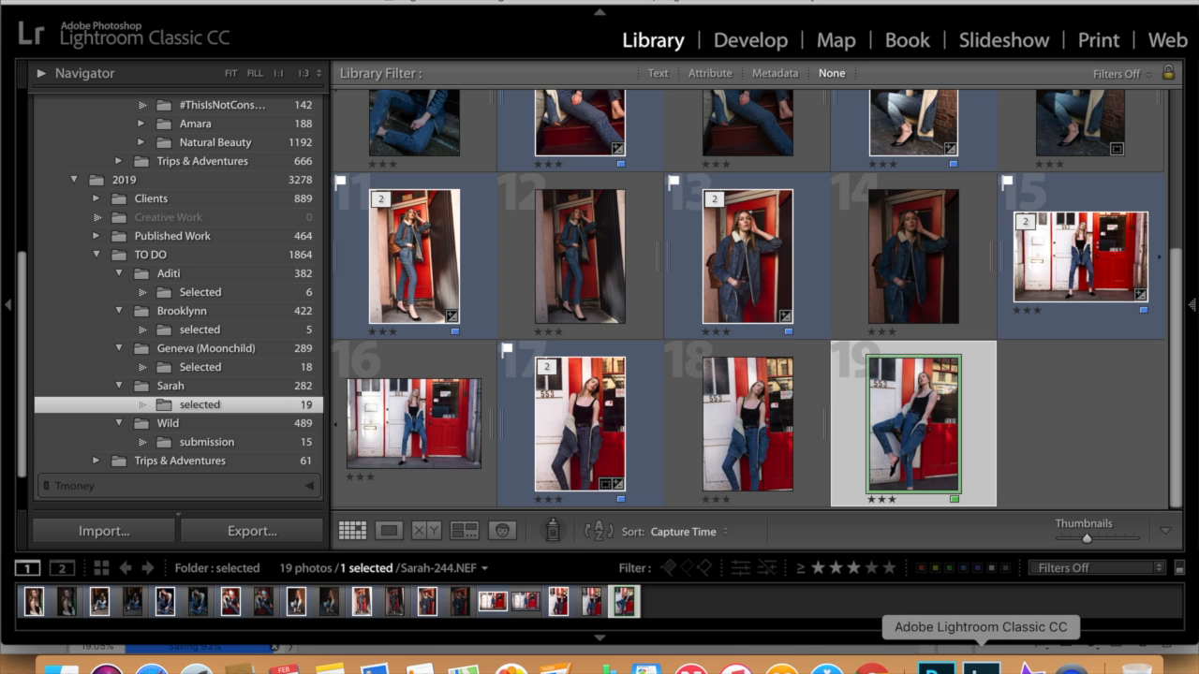
click(576, 384)
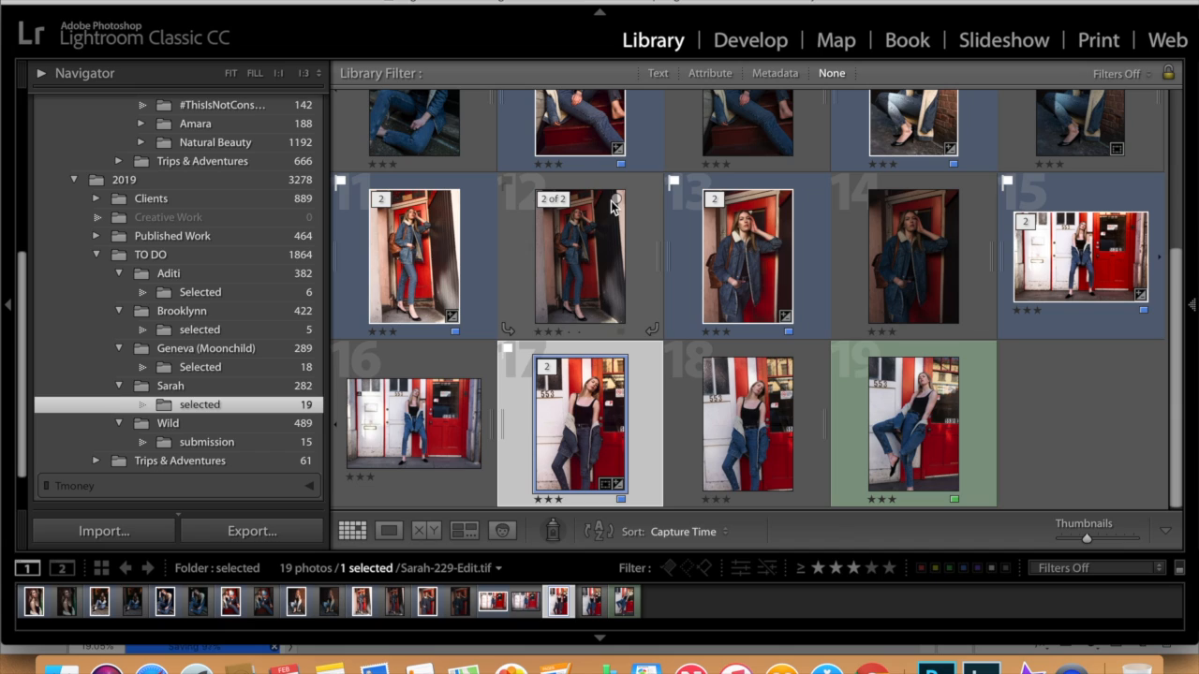
click(896, 446)
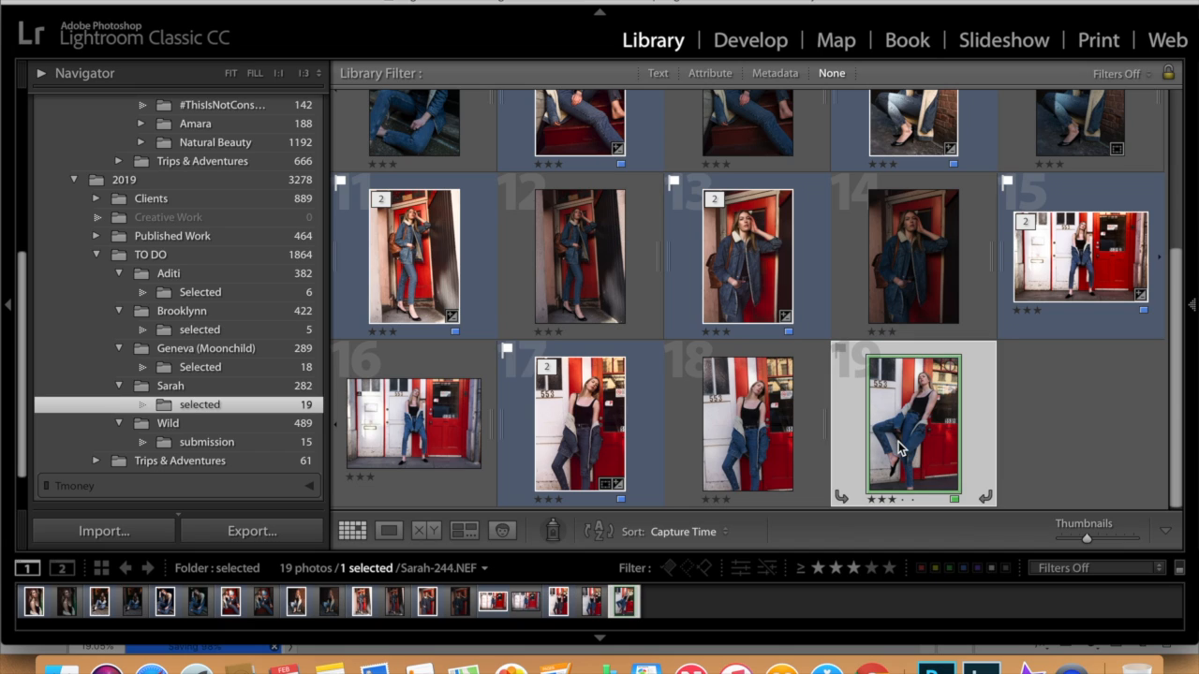